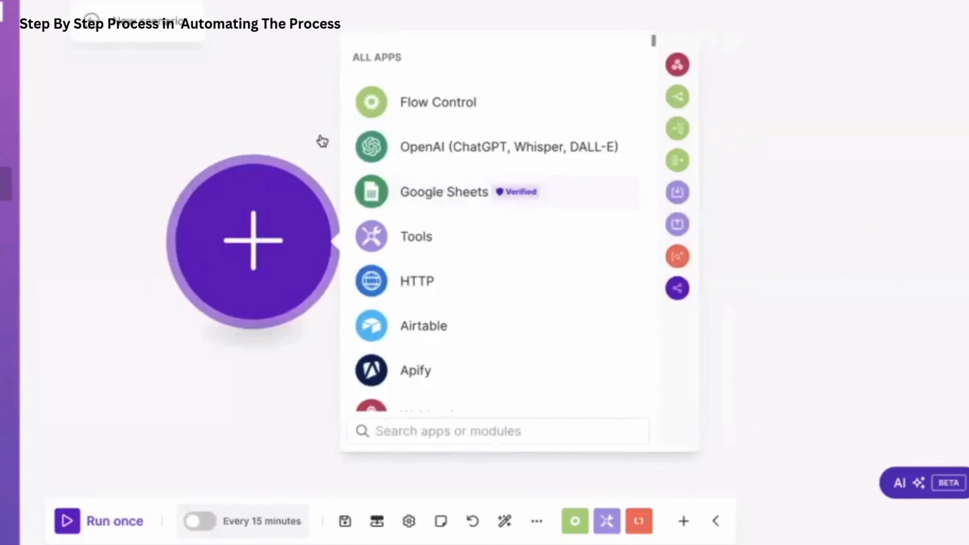
Add a Google Sheets Watch Changes module as the scenario's trigger.
scroll(460, 320, down, 15)
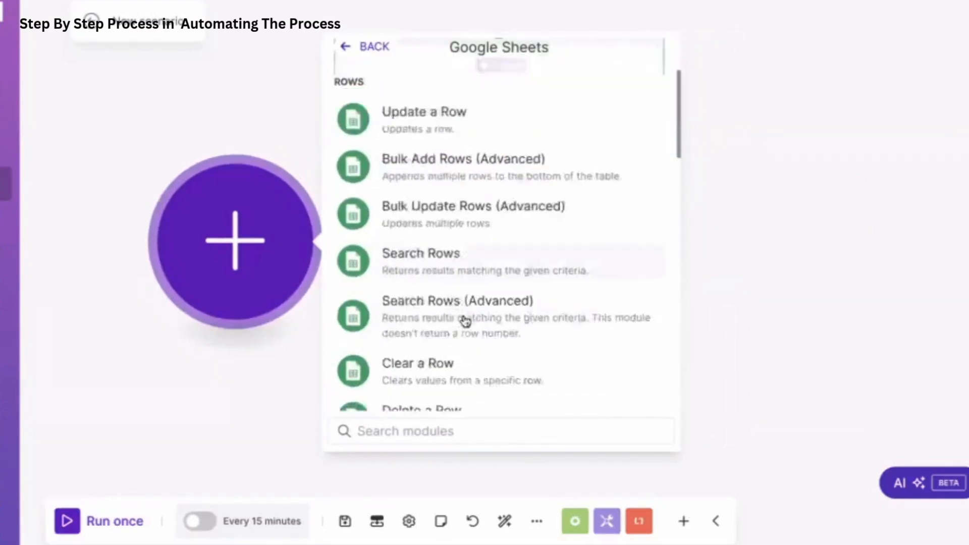
scroll(464, 321, up, 10)
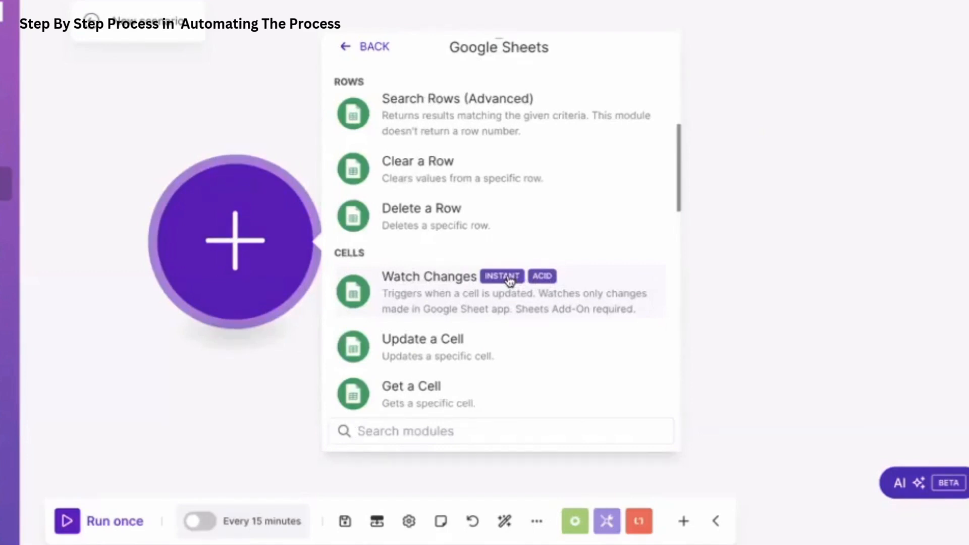
click(453, 291)
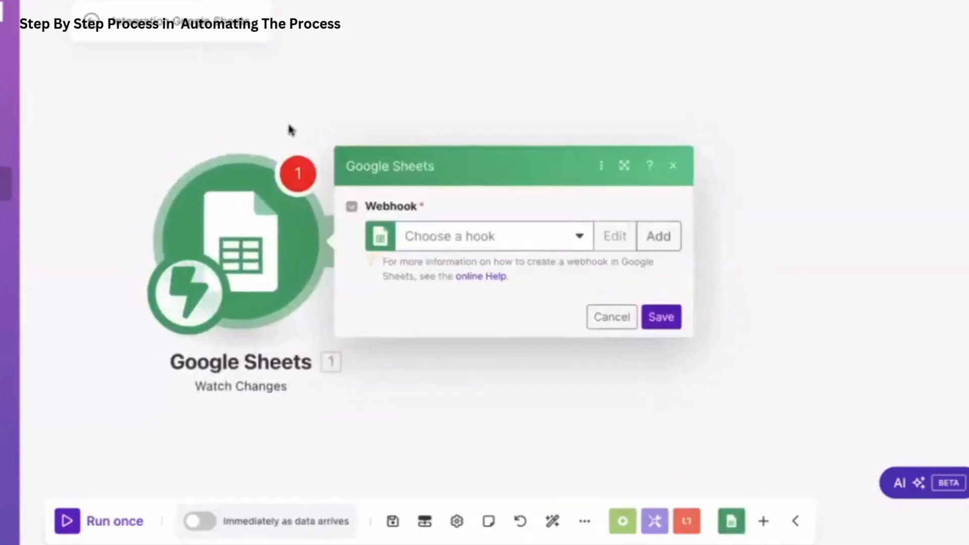
Create a webhook for the Watch Changes module, named with the person's first name followed by "Connection | Jan".
click(692, 240)
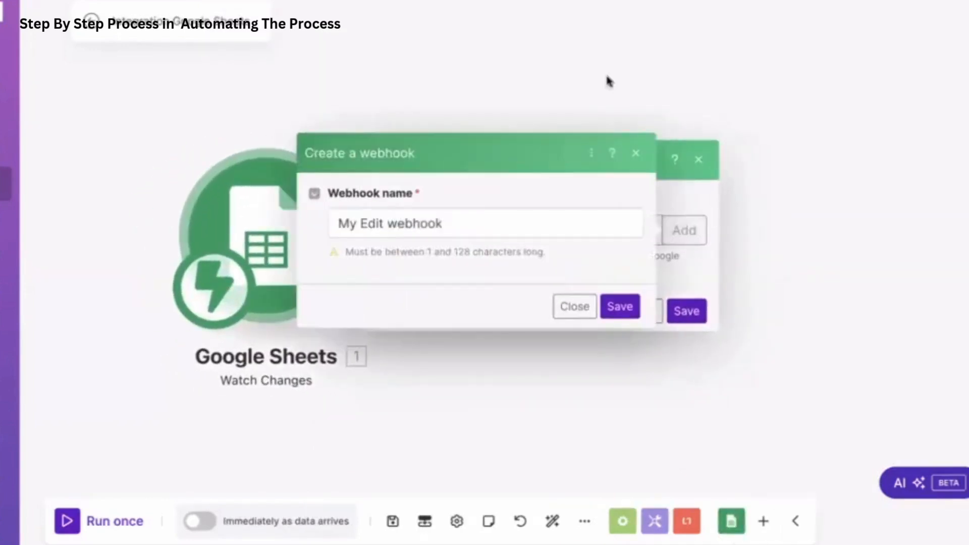
click(601, 153)
click(646, 229)
triple_click(464, 223)
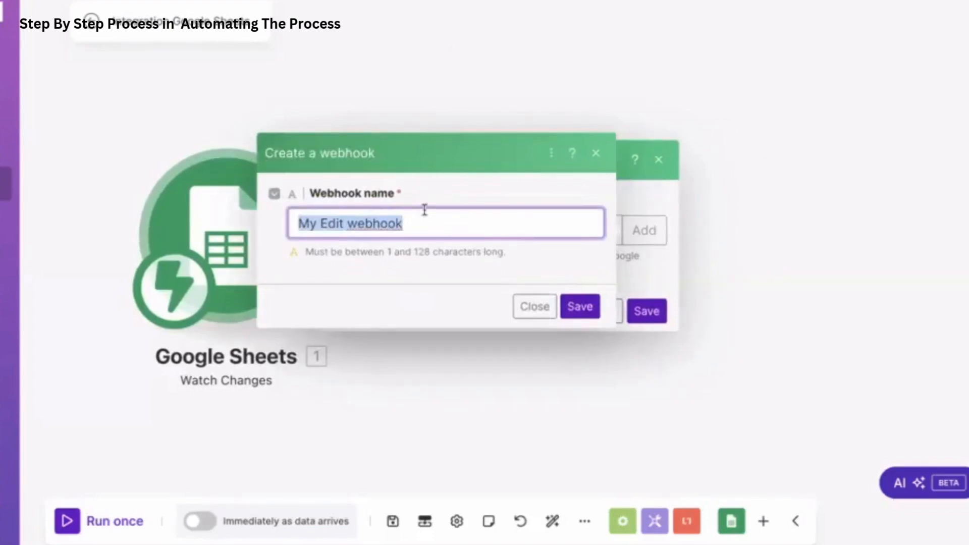
text(Michele Connection |)
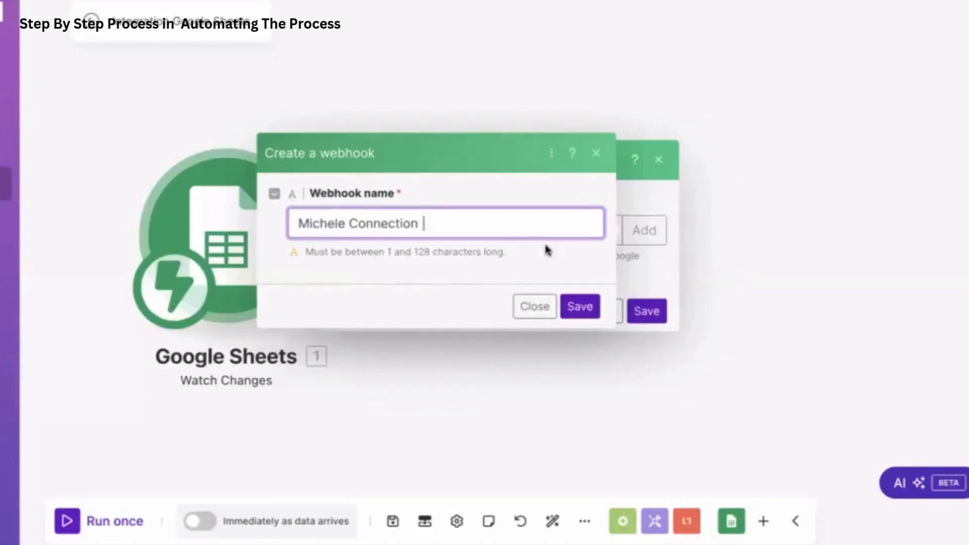
text(Jan)
click(579, 306)
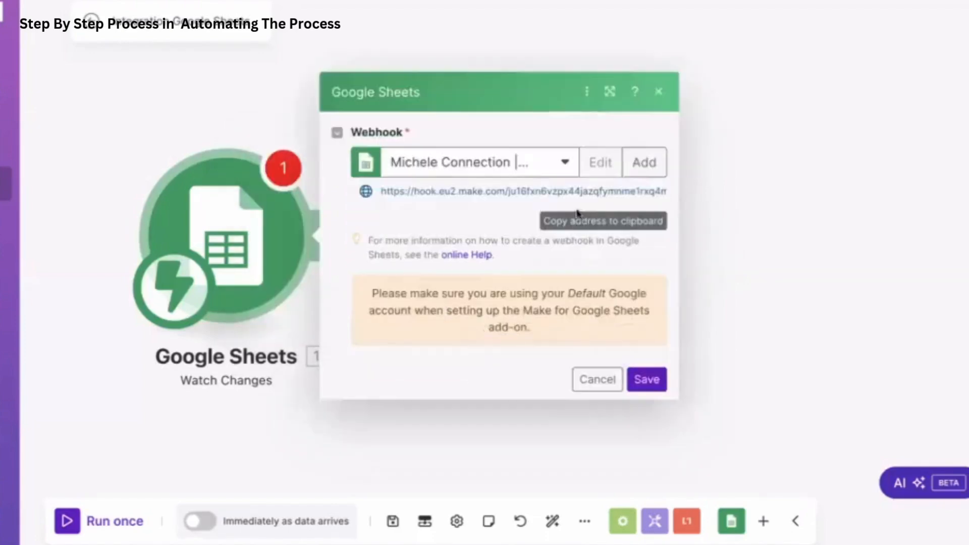
Copy the new webhook's URL, try it in a blank browser tab, and save the Watch Changes module.
drag(381, 191, 670, 196)
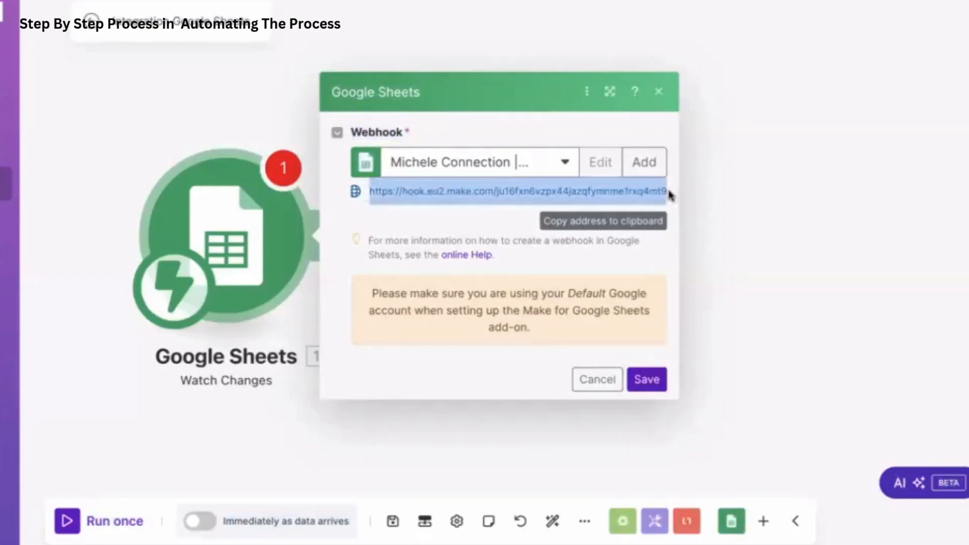
key(super+c)
key(super+t)
key(super+v)
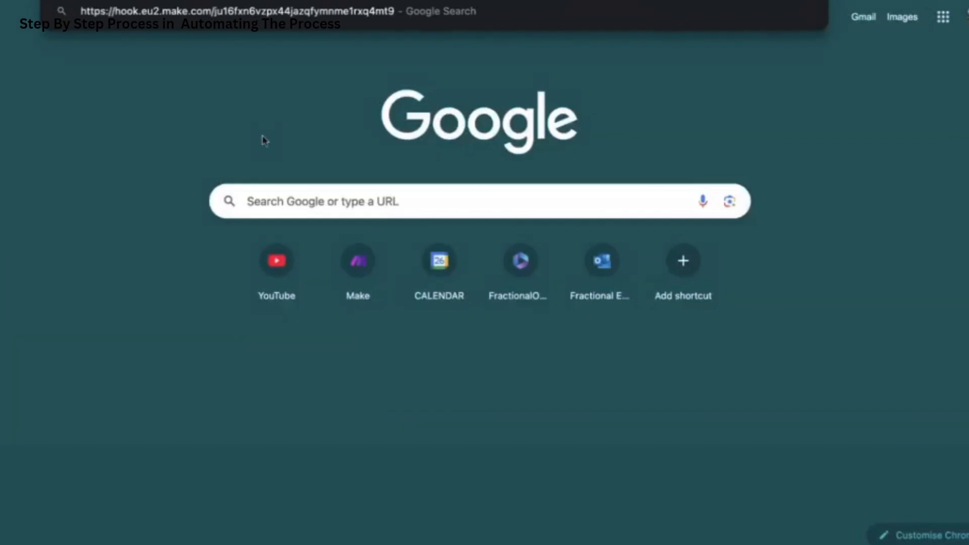
key(Return)
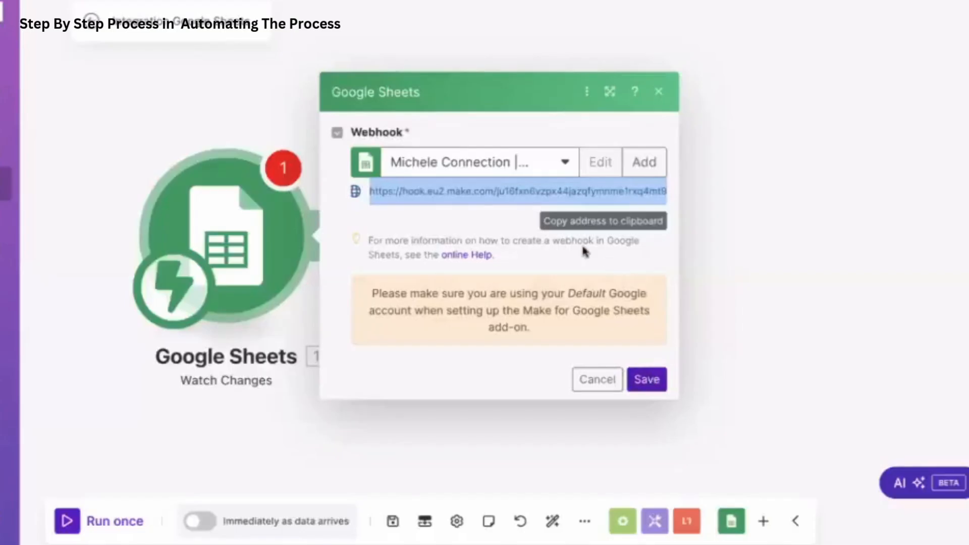
click(655, 380)
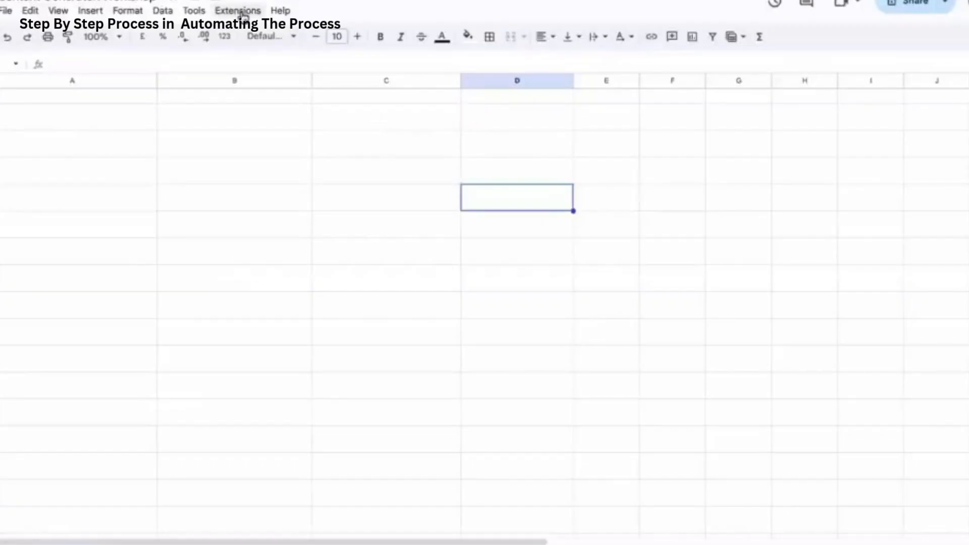
In the Google Sheets spreadsheet, search the add-on marketplace for "Make" and view the Make for Google Sheets listing.
click(243, 12)
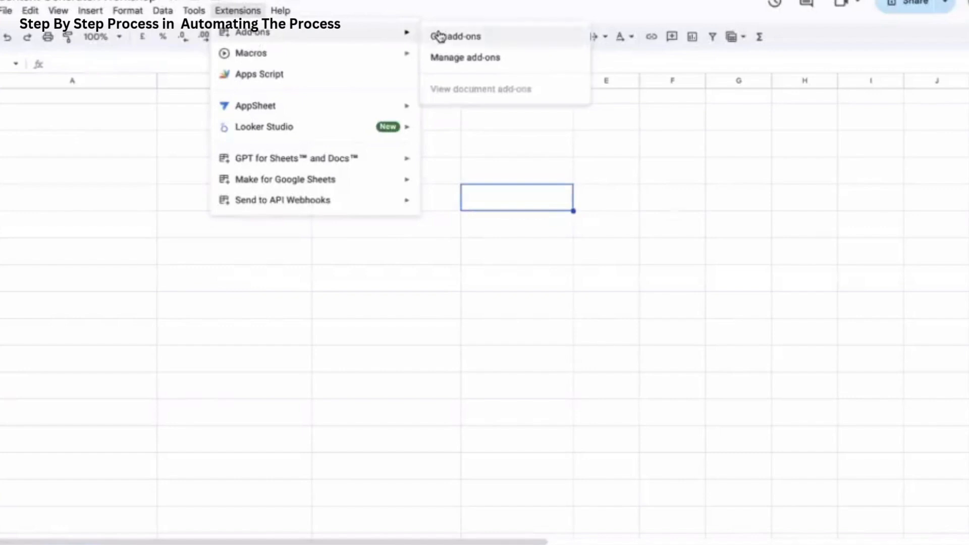
click(439, 34)
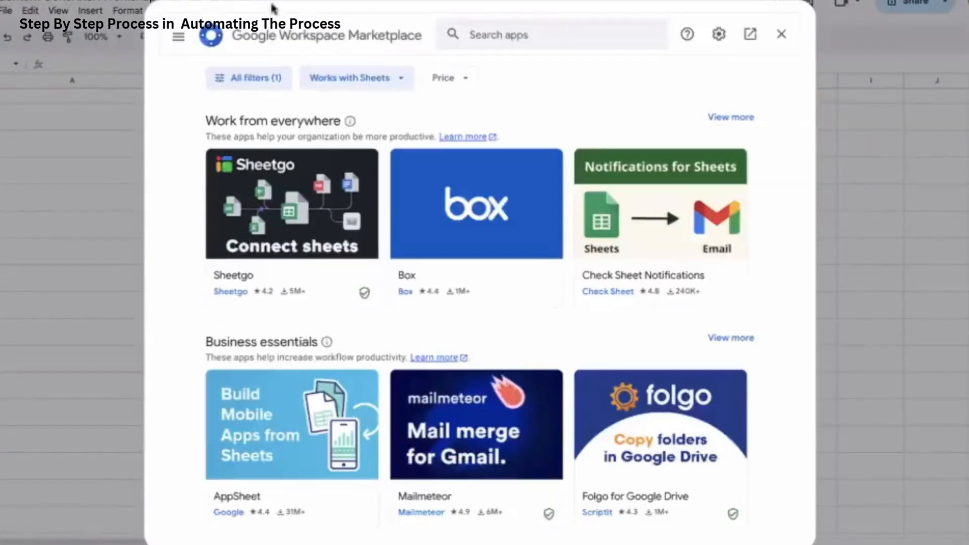
click(520, 36)
text(Make)
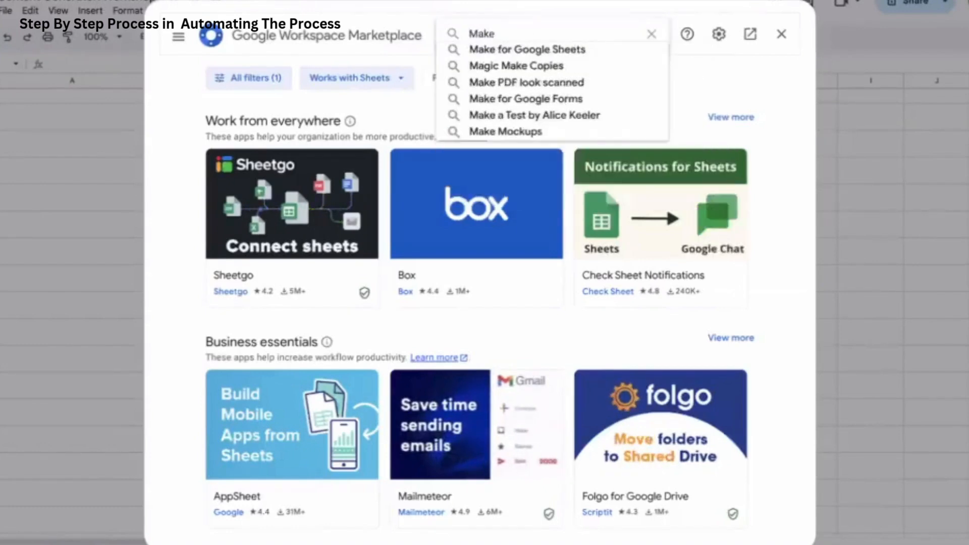
click(549, 51)
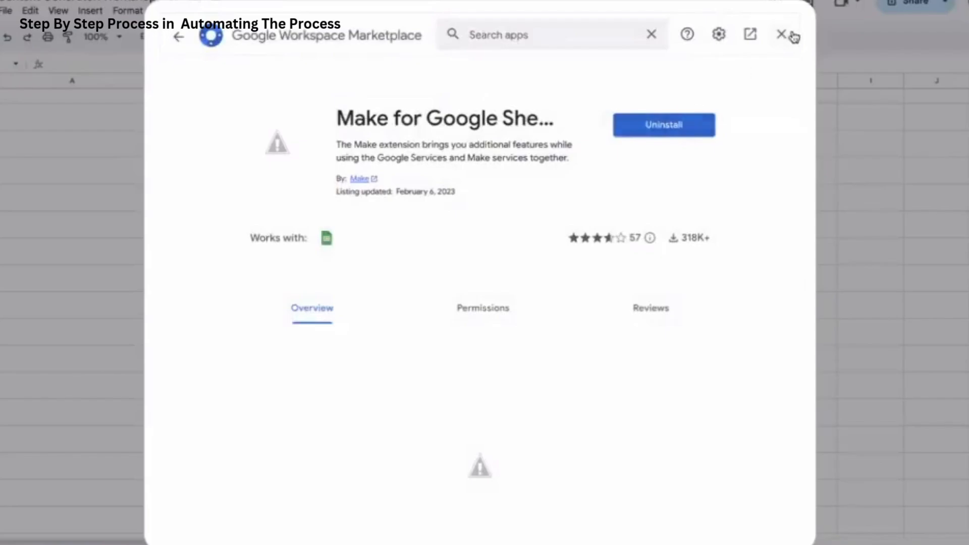
click(780, 37)
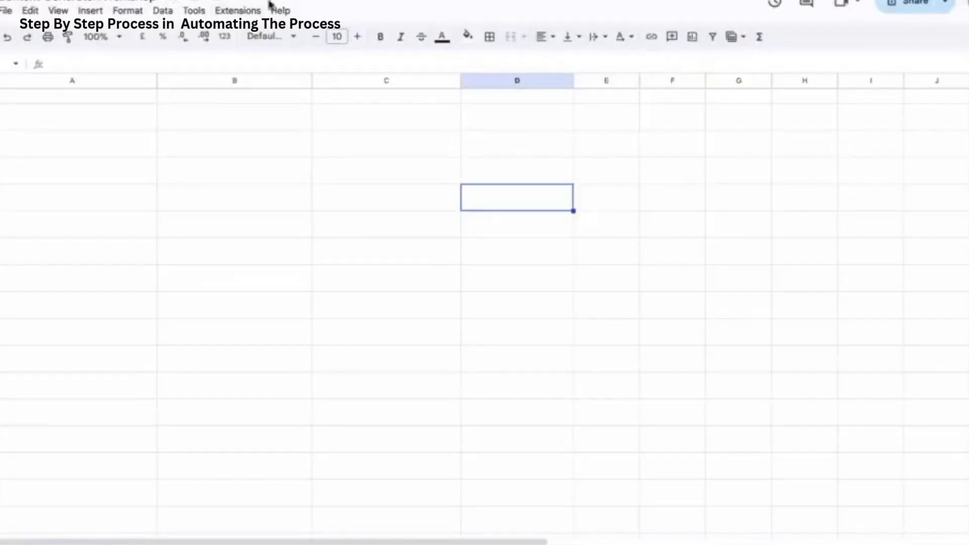
Open the Make for Google Sheets settings and clear both webhook URLs and the sheet name.
click(255, 11)
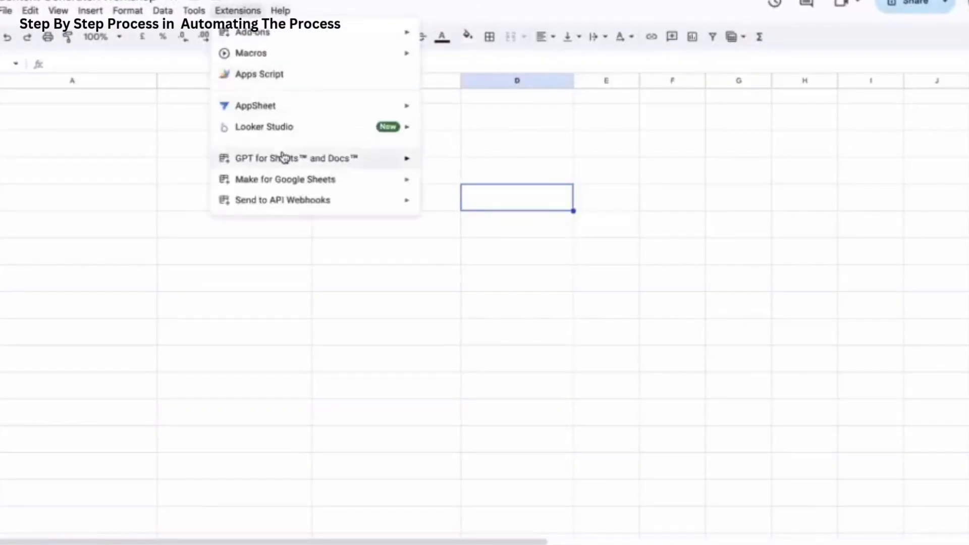
mouse_move(286, 178)
click(469, 191)
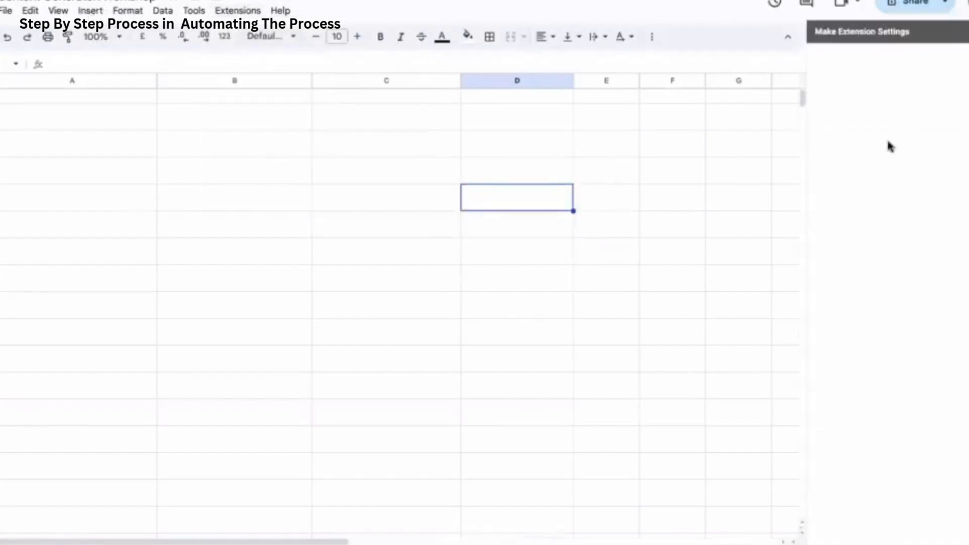
triple_click(892, 171)
key(BackSpace)
triple_click(895, 418)
key(BackSpace)
triple_click(857, 259)
key(BackSpace)
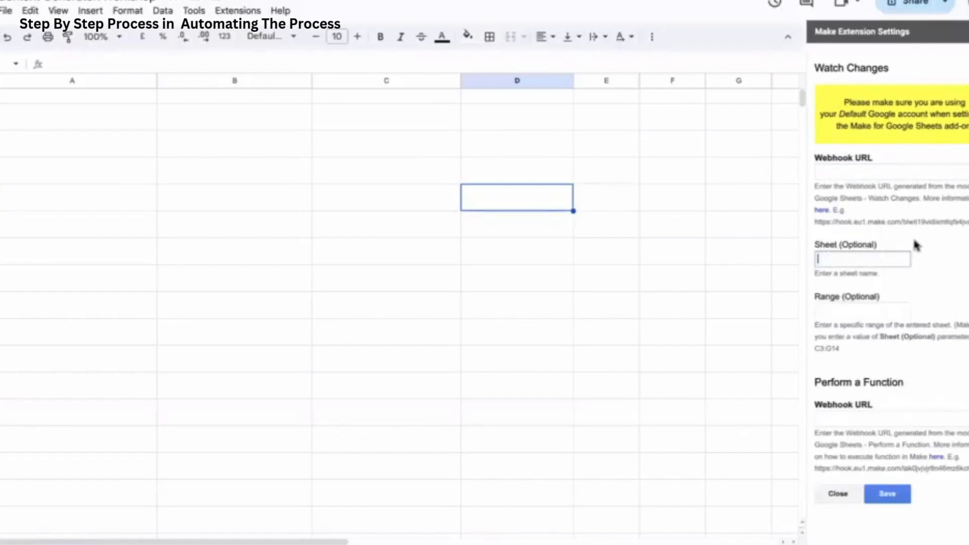
Paste the copied webhook URL for both Watch Changes and Perform a Function.
click(863, 174)
key(ctrl+v)
click(893, 418)
key(ctrl+v)
click(931, 358)
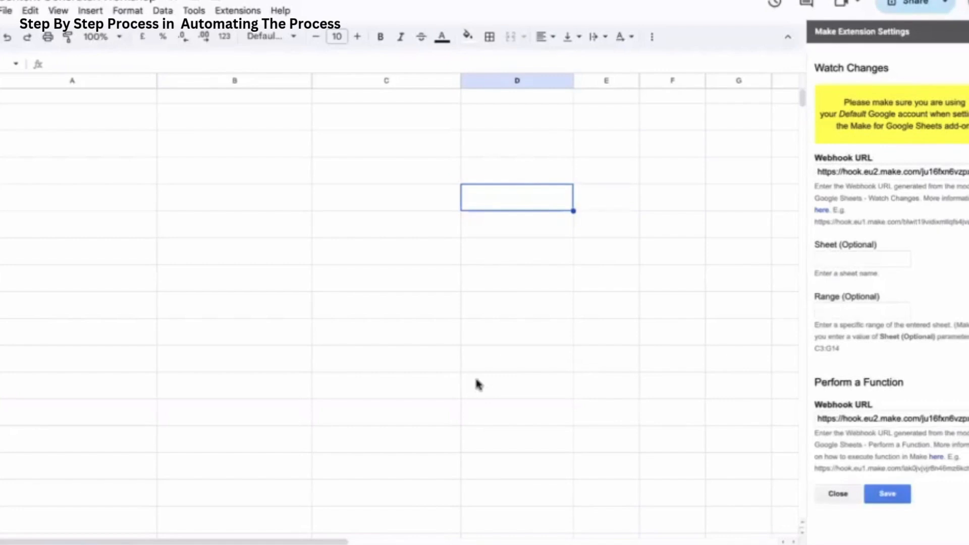
Set the watched sheet to Posts without a range and save the extension settings.
click(846, 260)
text(Posts)
click(877, 294)
click(843, 313)
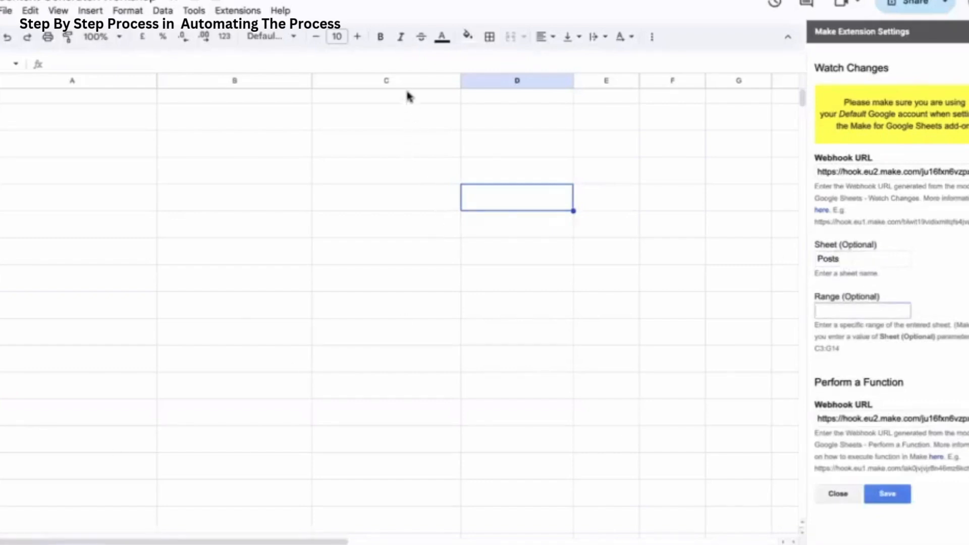
click(917, 274)
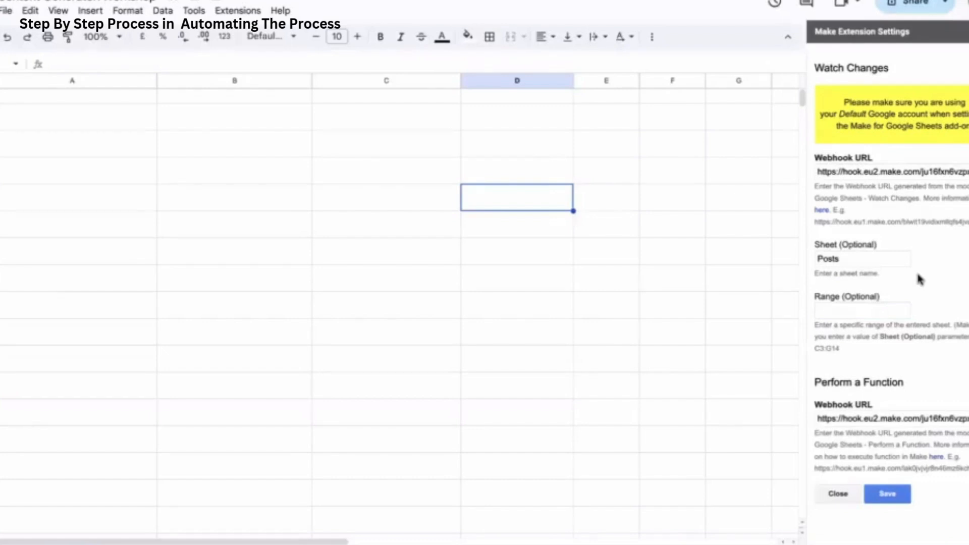
click(898, 493)
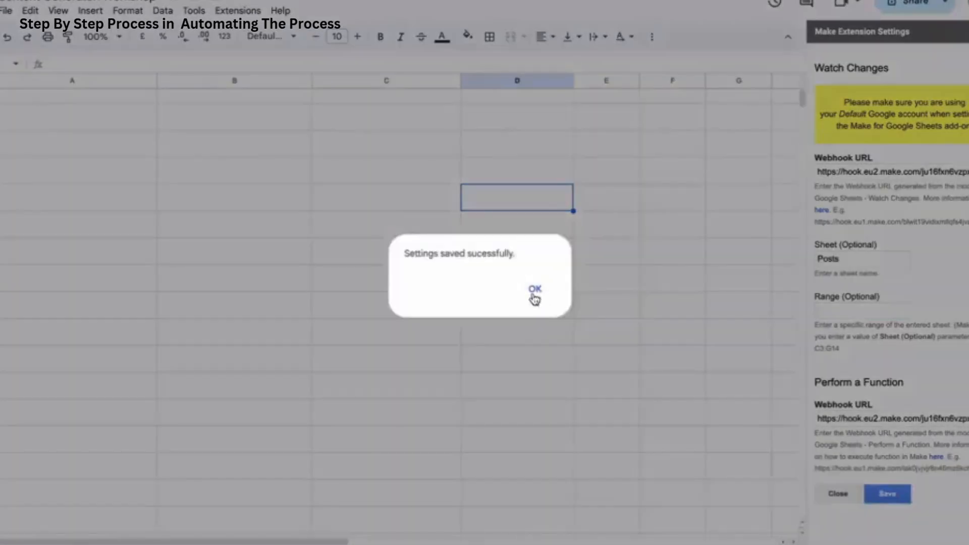
click(534, 291)
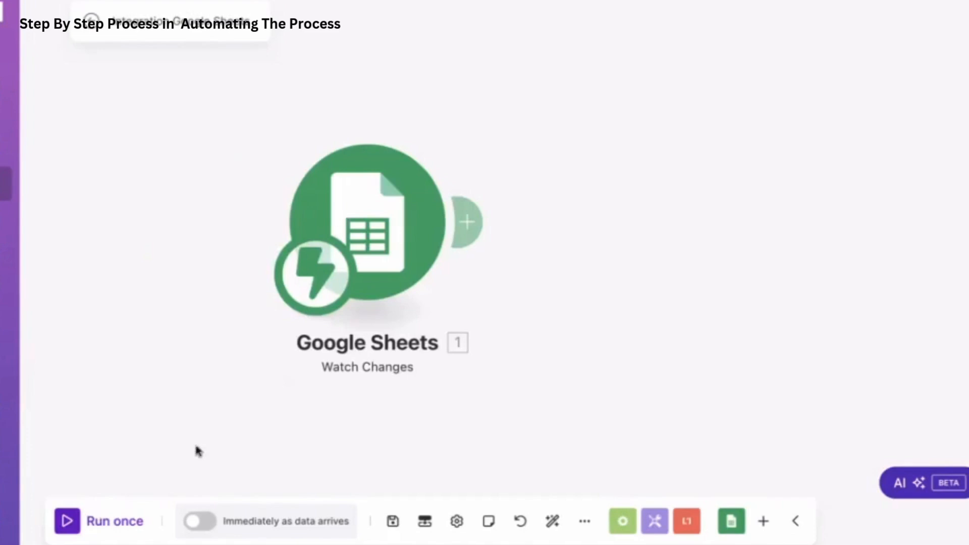
Run the Make scenario once, enter "dd" in cell C6 of the spreadsheet, and check the trigger's output in Make.
click(76, 520)
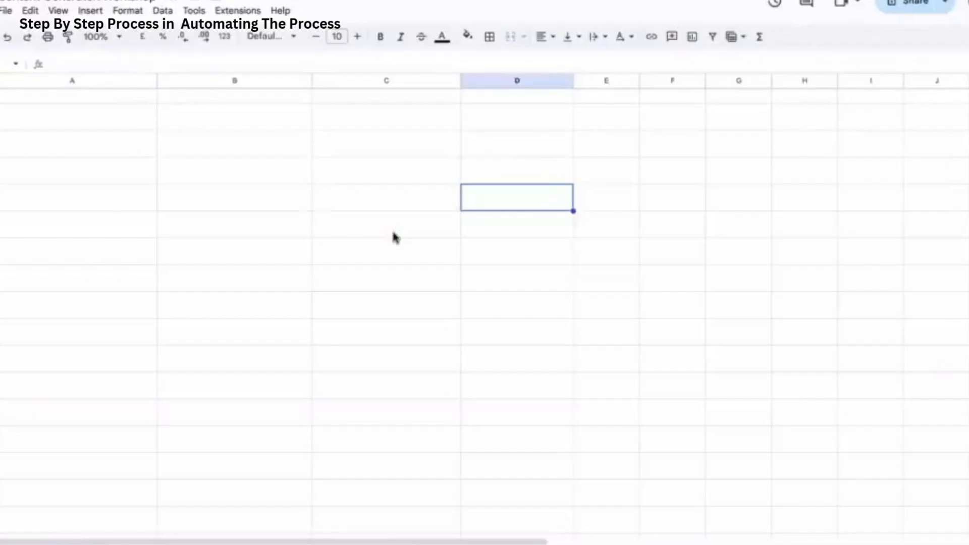
click(394, 236)
text(dd)
key(Return)
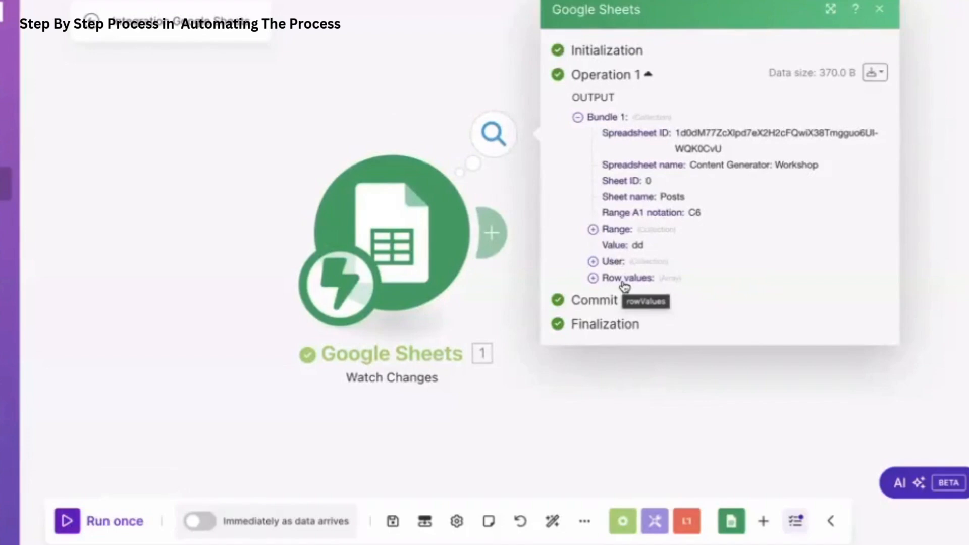
click(398, 132)
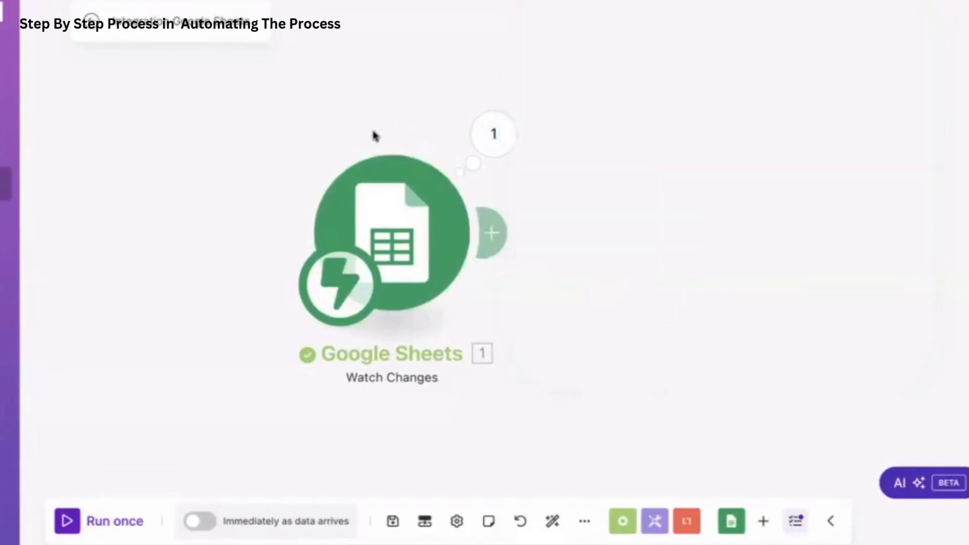
Search the Google Sheets modules for "watch" to review the available triggers.
click(731, 521)
text(watch)
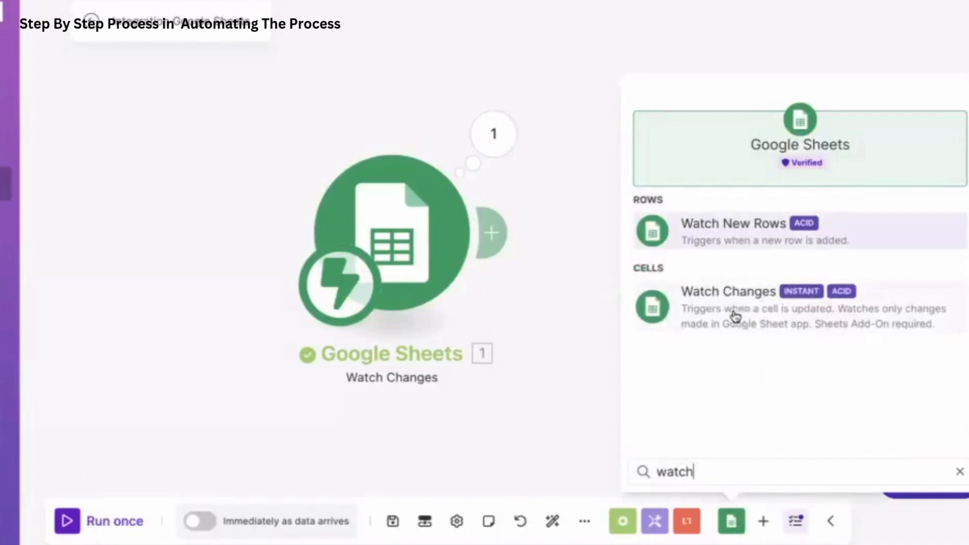
click(576, 187)
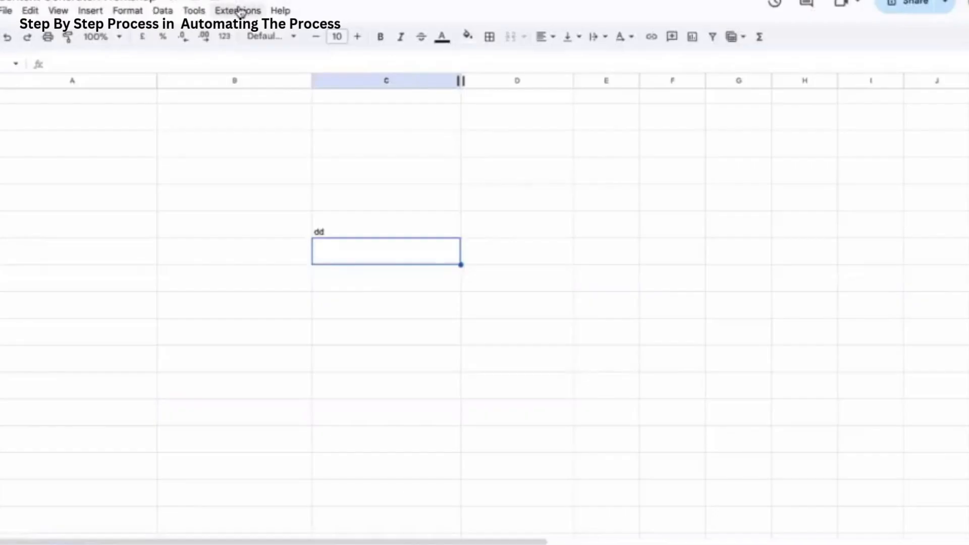
Back in Google Sheets, search the add-on marketplace for Make for Google Sheets and check its entry.
click(240, 11)
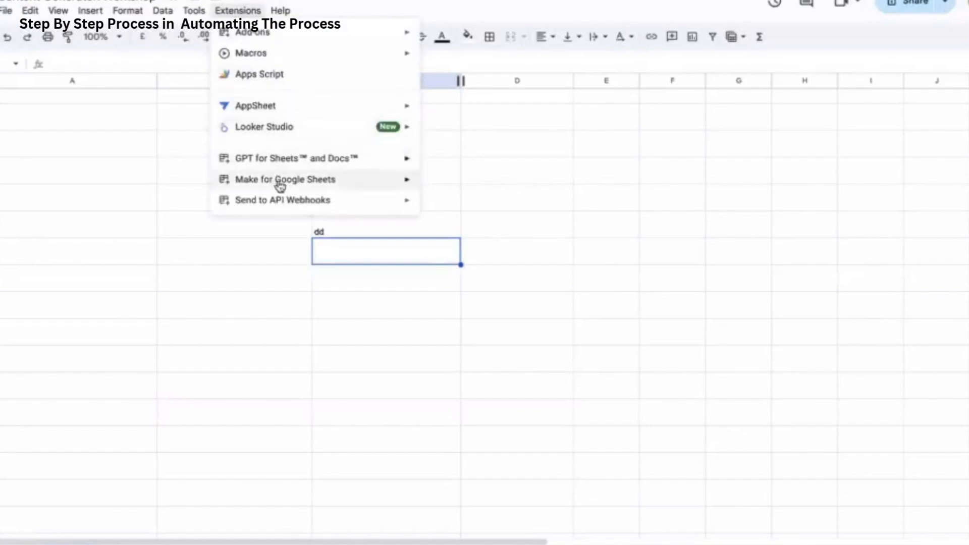
mouse_move(414, 34)
click(443, 36)
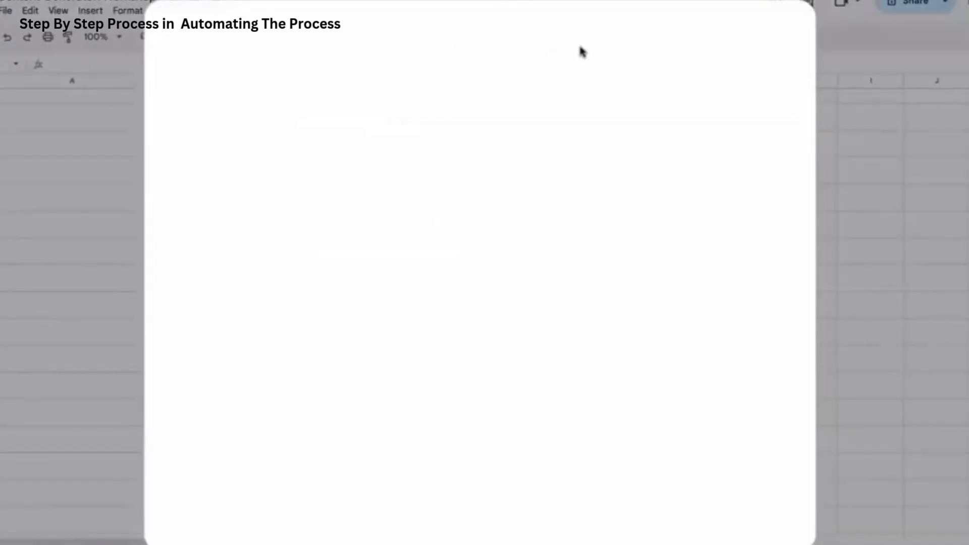
click(599, 37)
text(Make)
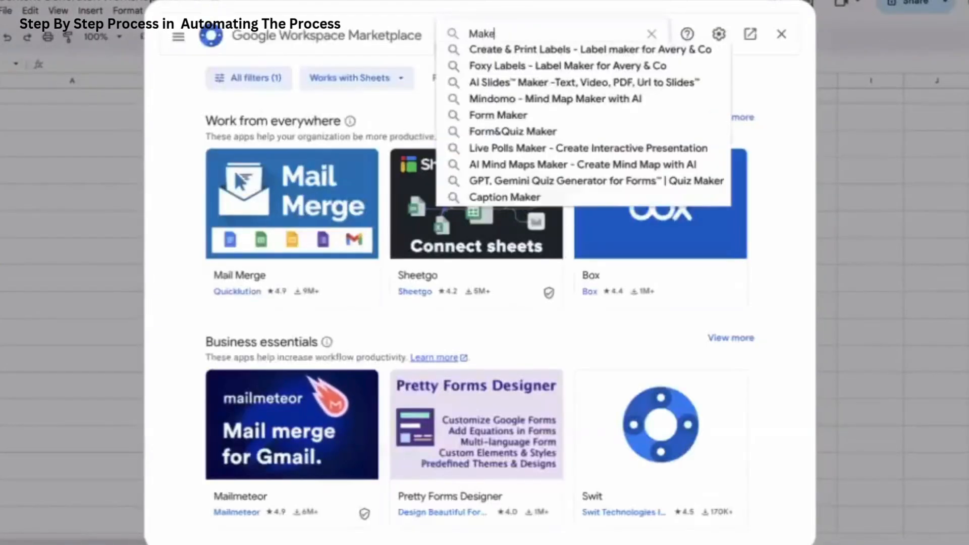
text( go)
click(580, 55)
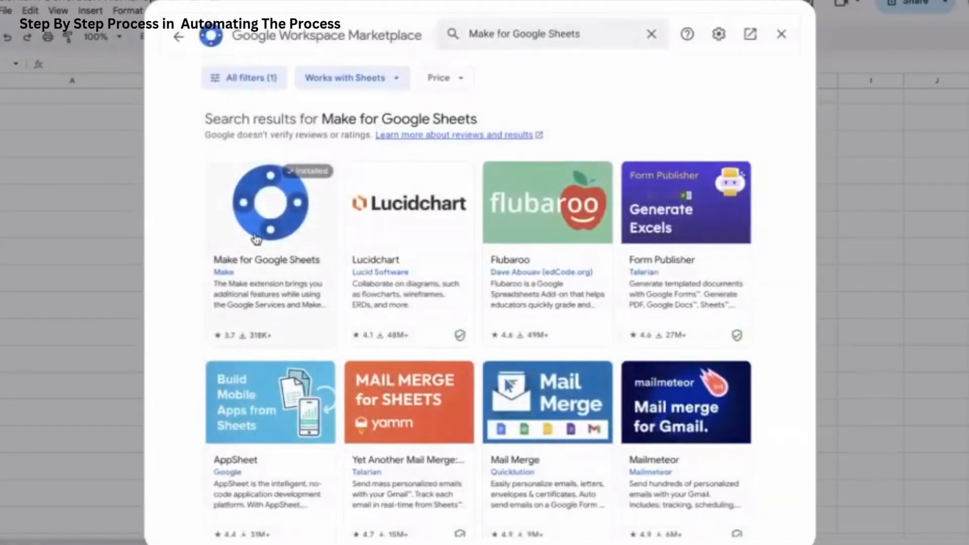
click(781, 34)
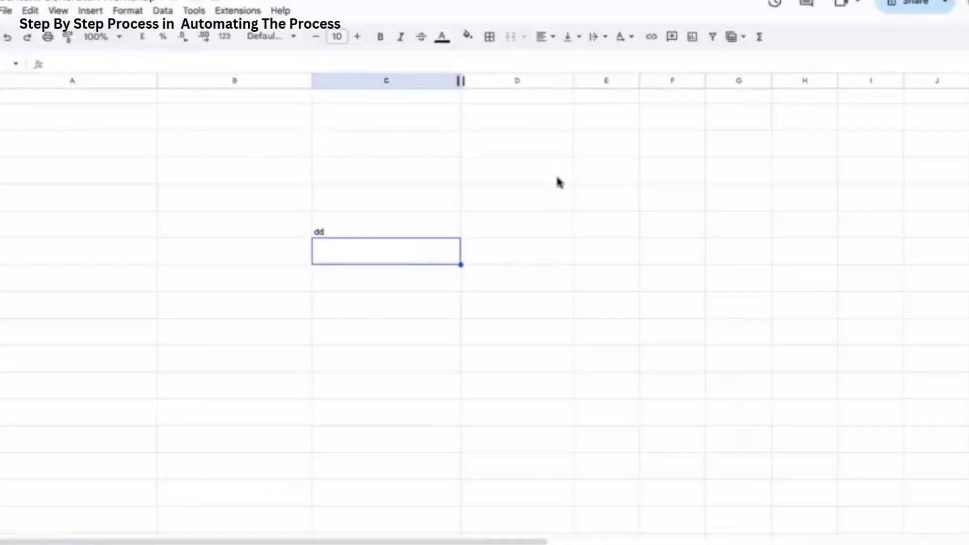
Open the settings of the Make for Google Sheets add-on from the spreadsheet.
click(238, 10)
mouse_move(288, 180)
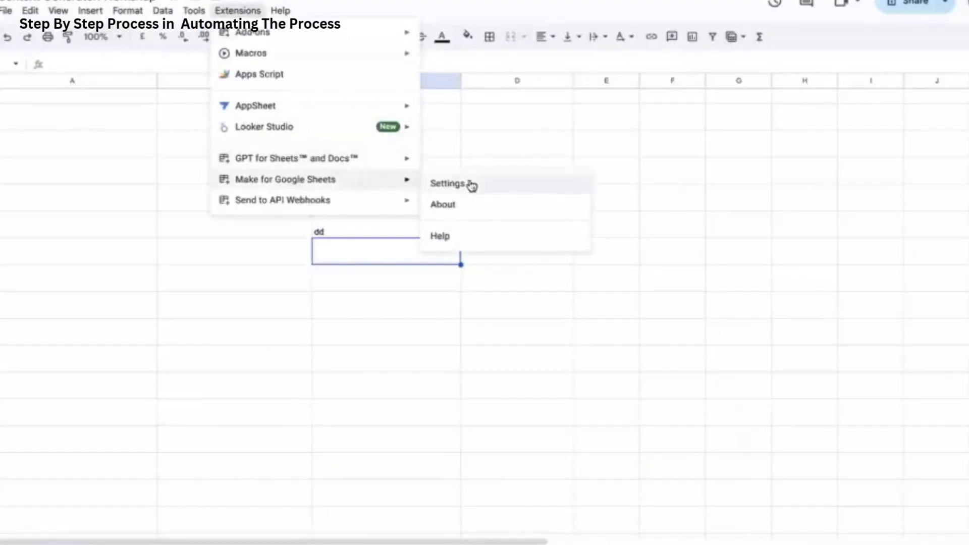
click(471, 185)
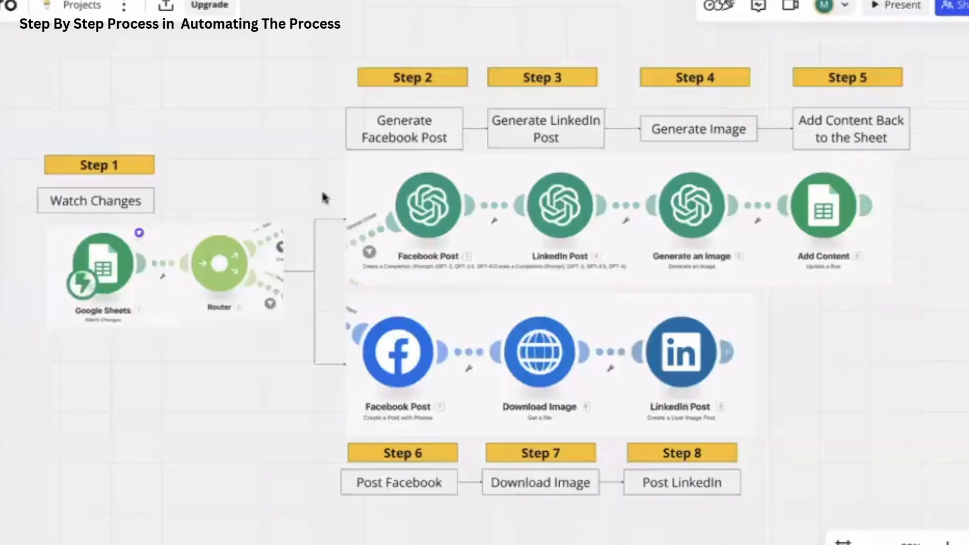
Switch to the Miro board and review the workflow diagram and the column layout of the sample Content Generator sheet.
scroll(374, 214, left, 3)
scroll(377, 215, left, 8)
scroll(376, 216, up, 4)
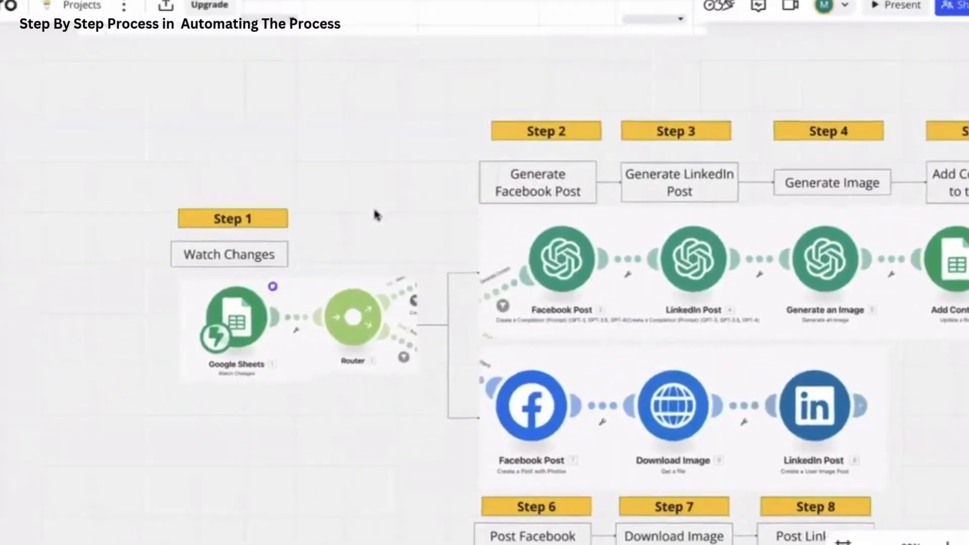
scroll(377, 215, right, 5)
scroll(377, 215, up, 4)
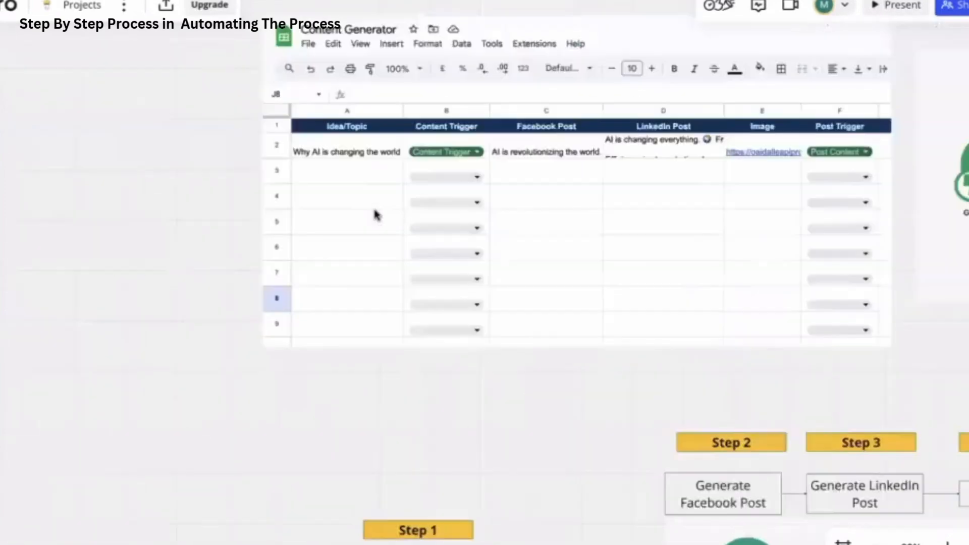
scroll(280, 149, right, 5)
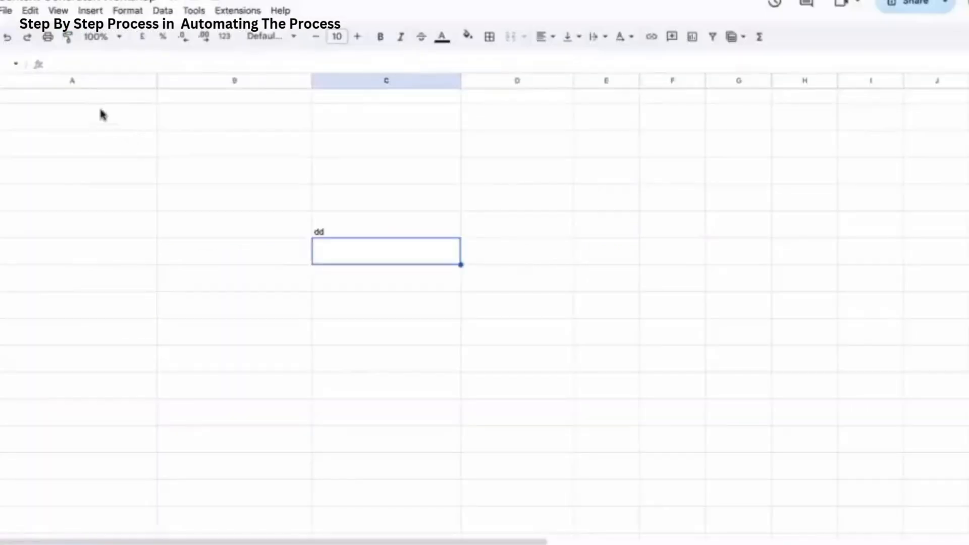
Back in Google Sheets, enter the headers Idea/Topic, Generate Trigger and Facebook Post in cells A1 to C1.
key(ctrl+Home)
text(Olde)
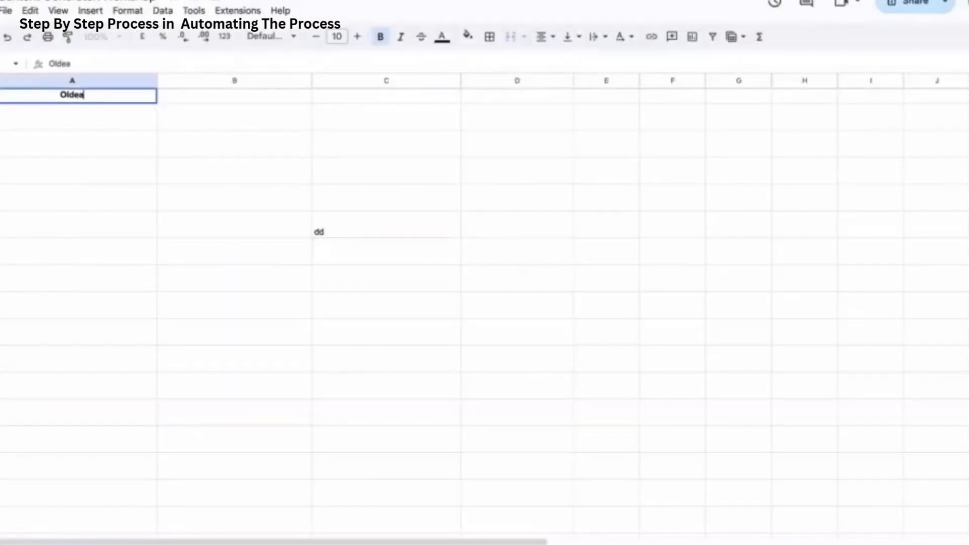
key(Delete)
text(Idea/Topic)
click(177, 100)
text(Generate Trigger)
click(336, 101)
text(Facebook Pa)
text(st)
Enter the header LinkedIn Post in cell D1 and widen column D slightly.
click(479, 119)
click(498, 98)
text(LinkedIN)
key(BackSpace)
text(n Post)
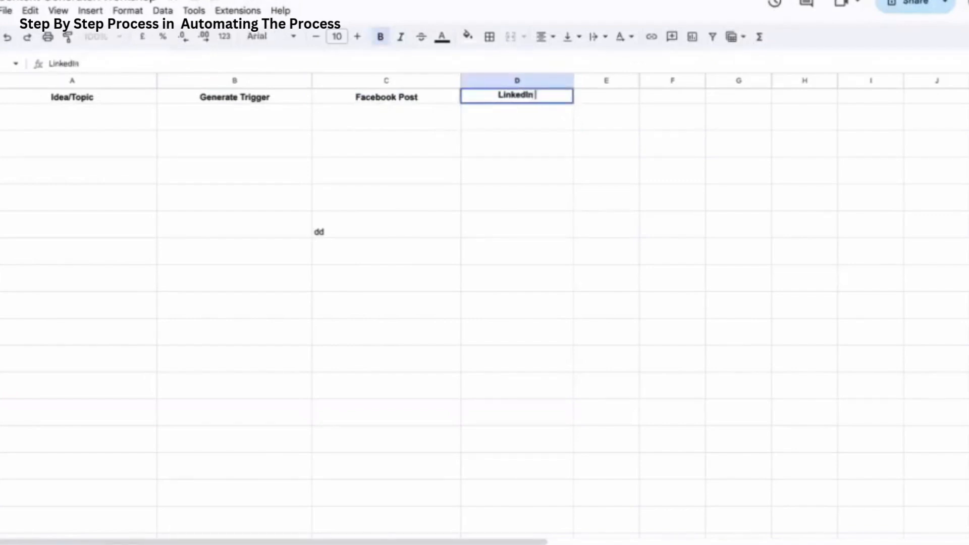
click(527, 112)
drag(575, 81, 585, 82)
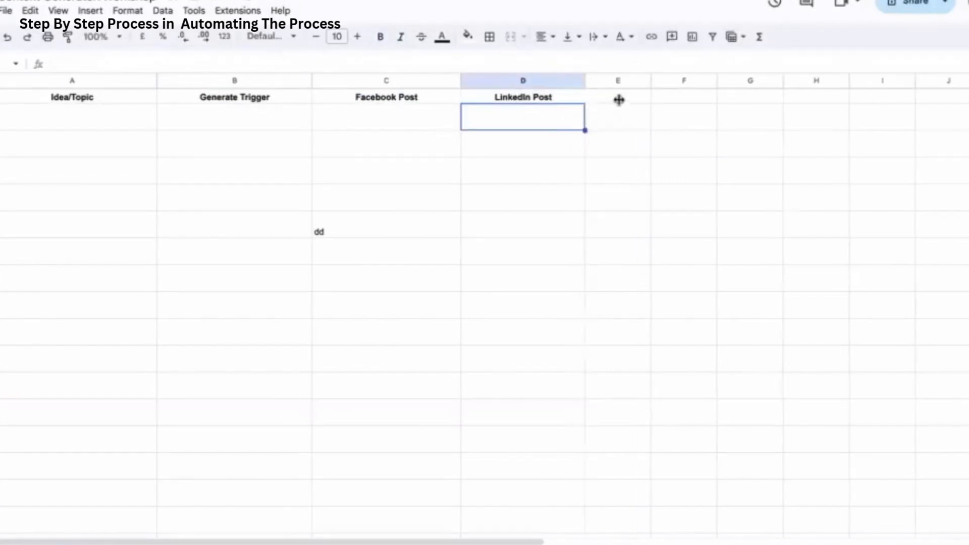
Enter the headers Image URL in E1 and Post Trigger in F1, widening column E.
click(618, 100)
text(Image URL)
click(640, 141)
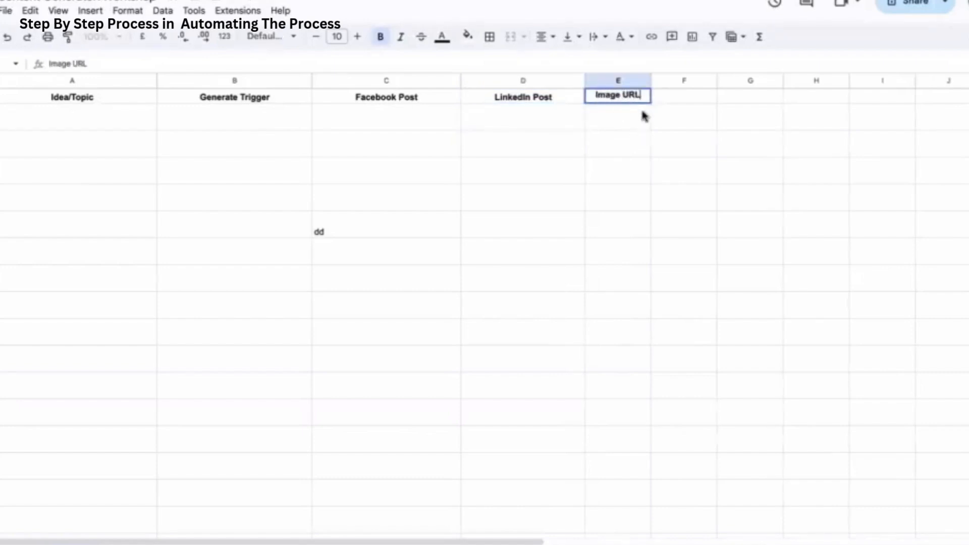
drag(650, 81, 669, 108)
click(661, 97)
text(Post Trigger)
click(625, 147)
Delete the test entry "dd" from cell C6 under Facebook Post.
scroll(325, 190, left, 1)
click(308, 232)
click(332, 232)
key(BackSpace)
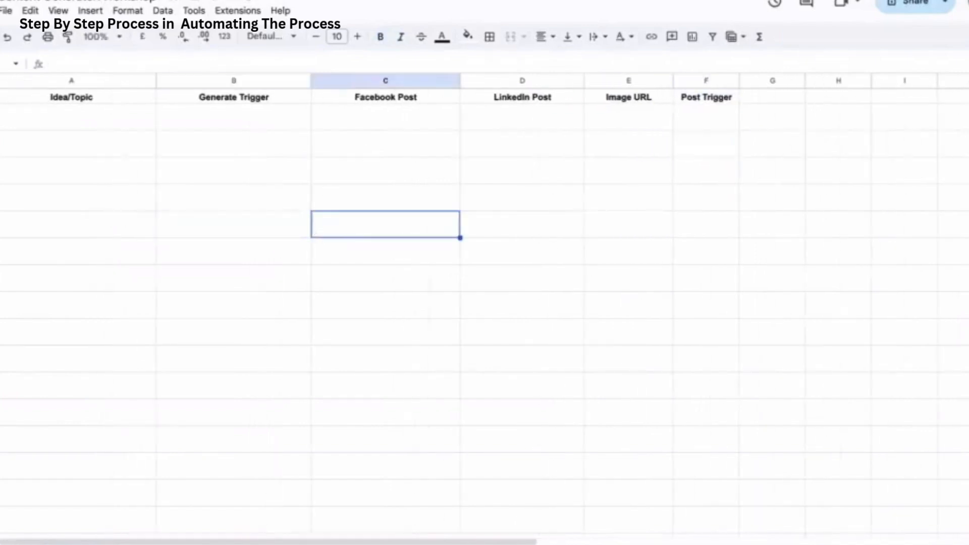
Insert a drop-down in the Generate Trigger column and apply it to the range B2:B999.
click(226, 82)
click(90, 10)
click(121, 326)
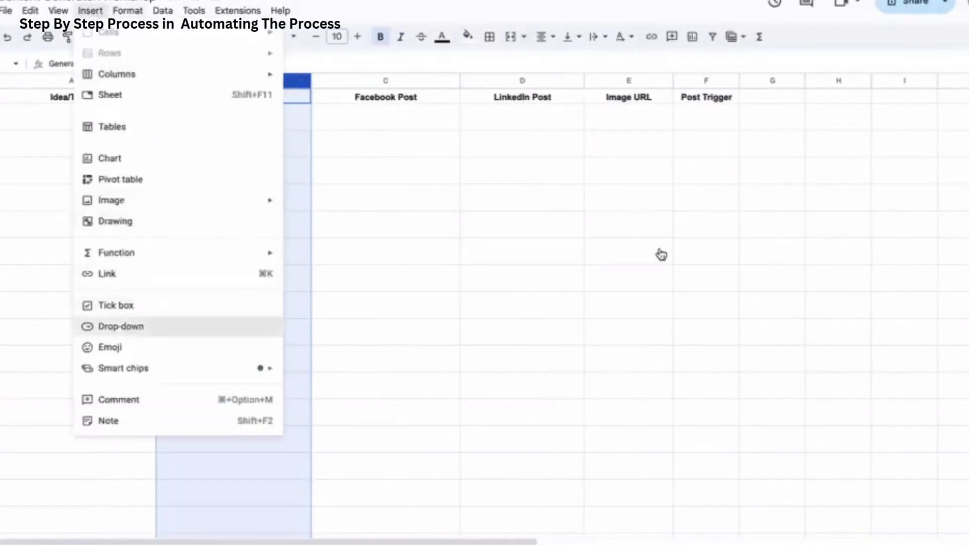
click(832, 100)
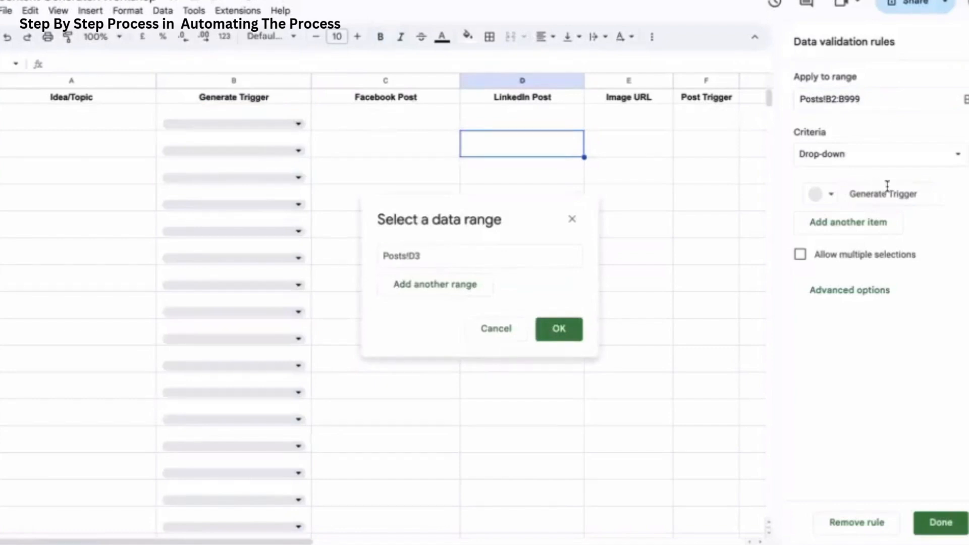
Name the first drop-down item Generate and colour it light yellow, dismissing the data range dialog.
triple_click(887, 194)
text(Genera)
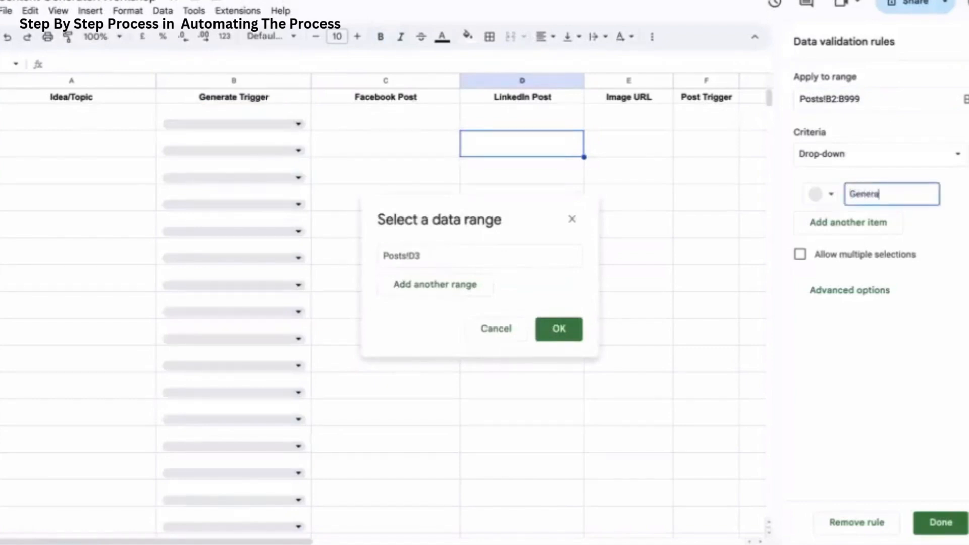
click(572, 219)
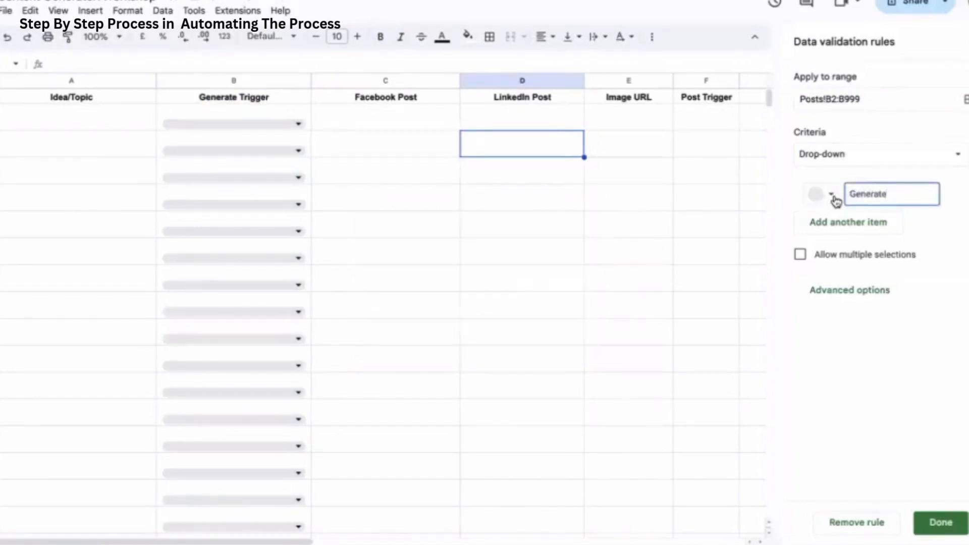
click(831, 195)
click(866, 240)
Add a light green Done item to the Generate Trigger drop-down, save the rule, and check the options in B2.
click(860, 224)
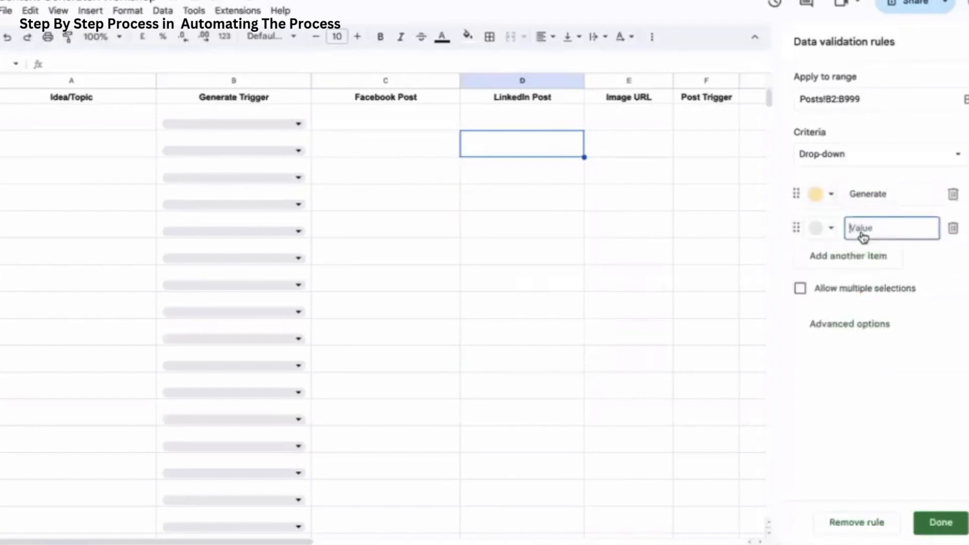
text(Done)
click(831, 228)
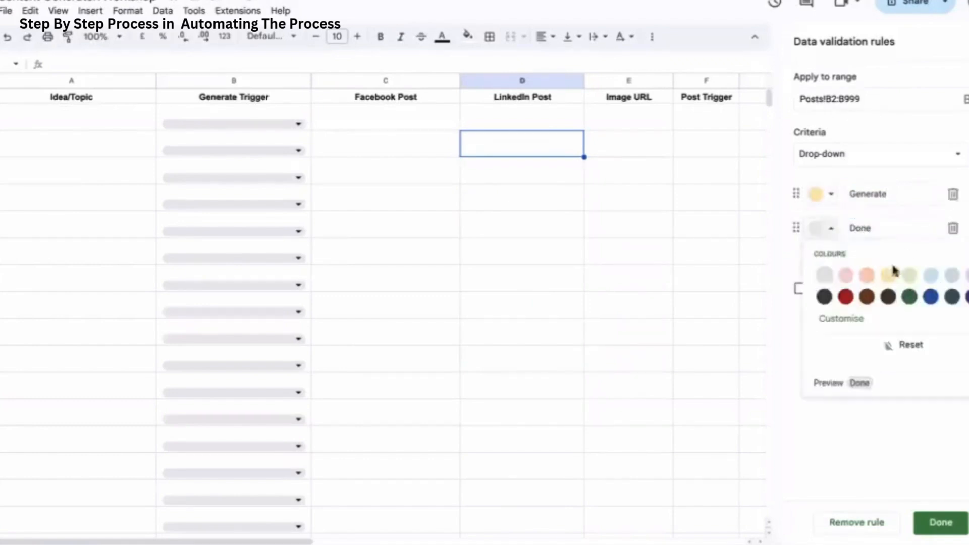
click(907, 277)
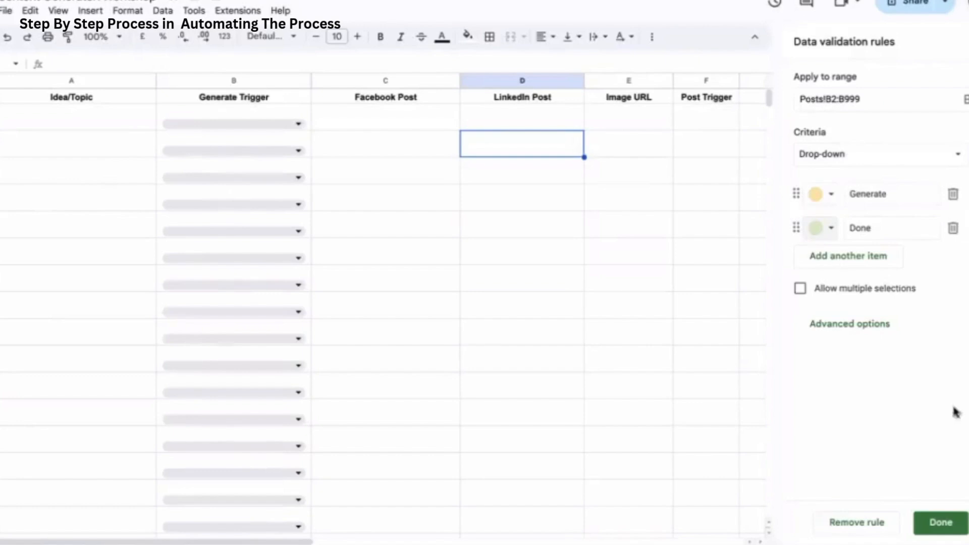
click(938, 520)
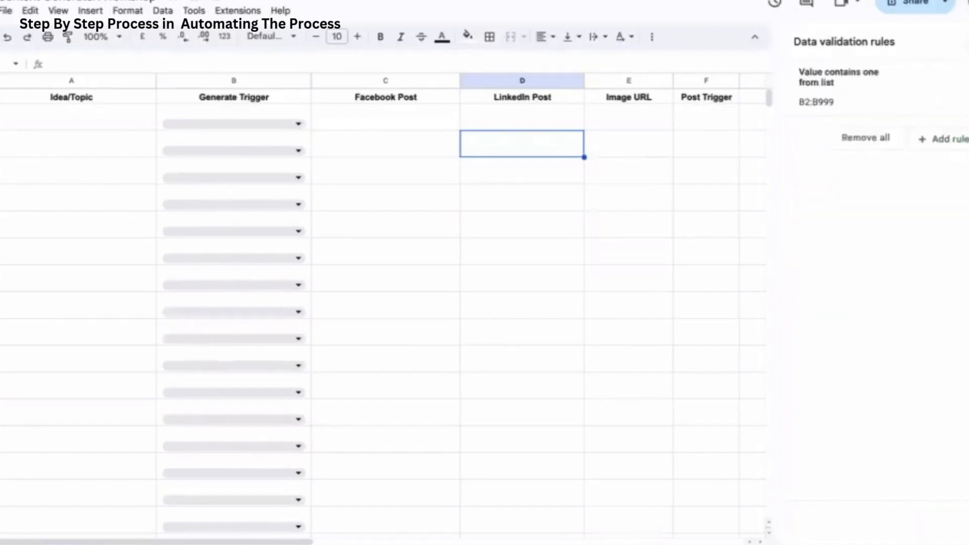
click(961, 41)
click(264, 126)
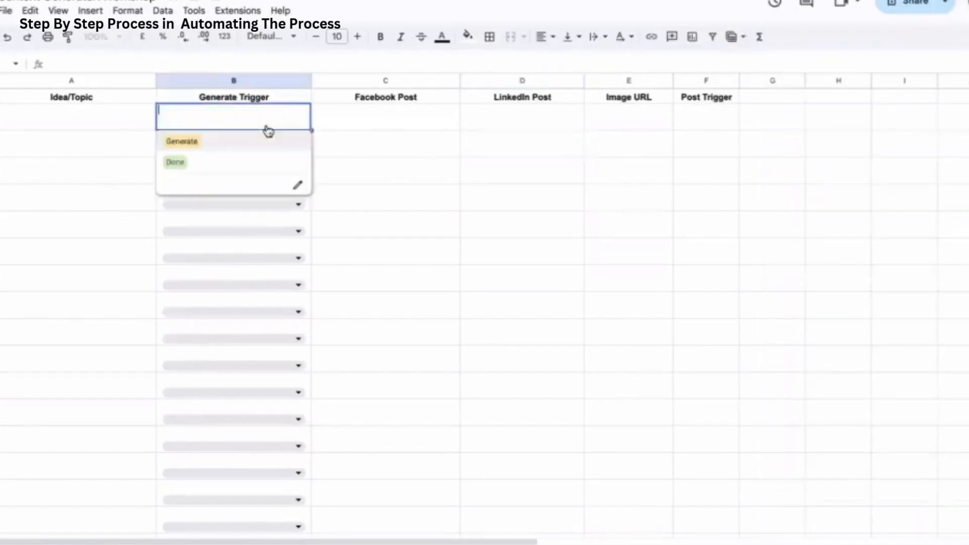
click(478, 146)
Widen the Post Trigger column and insert a drop-down in it for the range F2:F999.
scroll(577, 130, right, 3)
drag(668, 80, 690, 81)
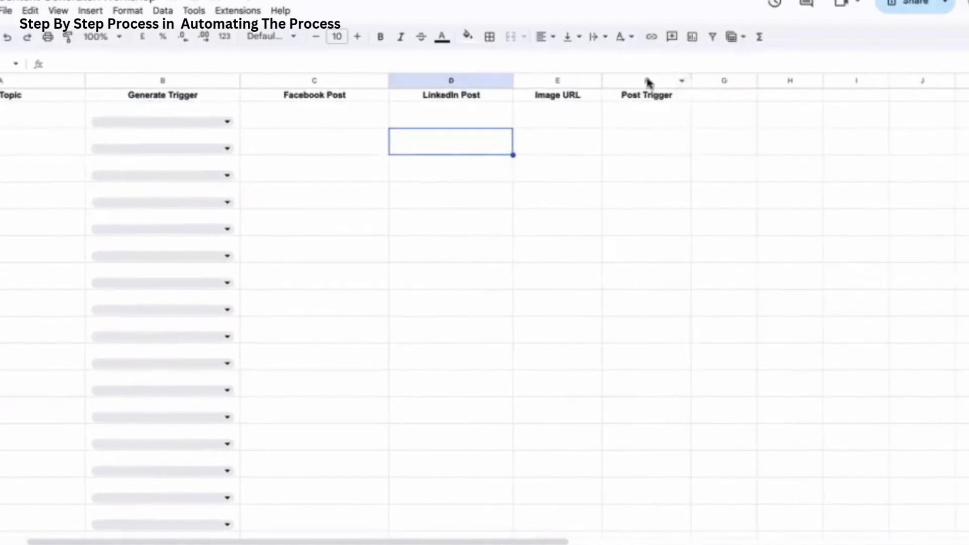
click(655, 83)
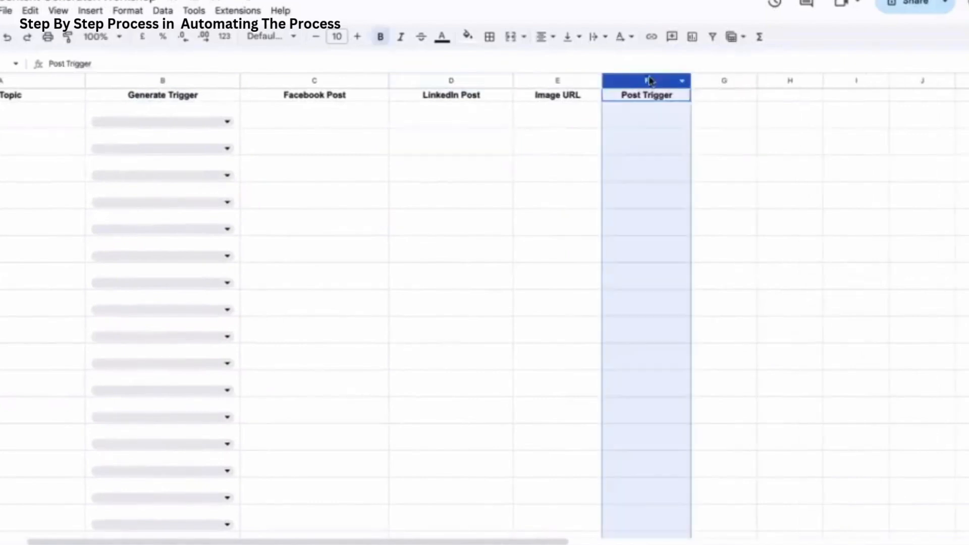
click(90, 10)
click(180, 330)
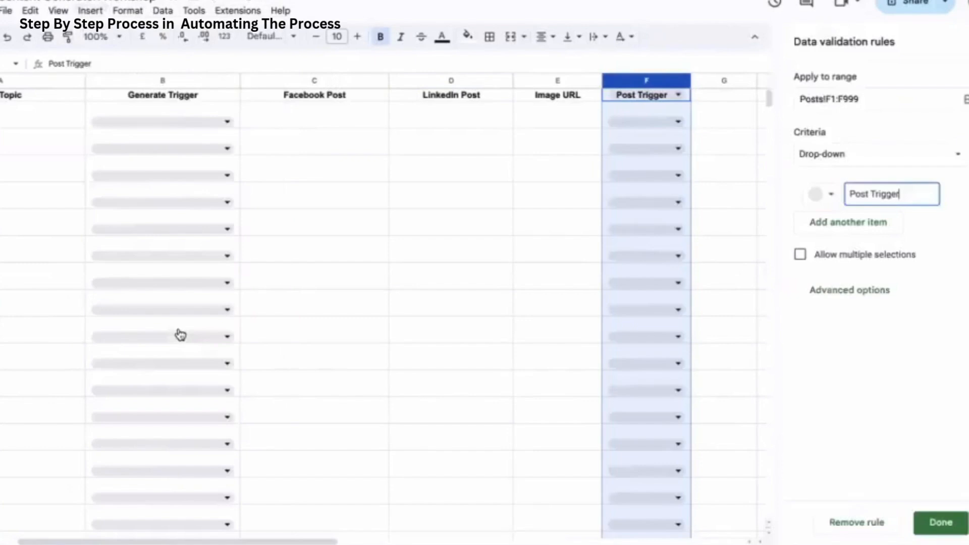
click(837, 104)
key(BackSpace)
text(2)
key(Return)
Name the first Post Trigger drop-down item Post and colour it light yellow.
click(882, 198)
triple_click(882, 198)
text(Post)
click(831, 194)
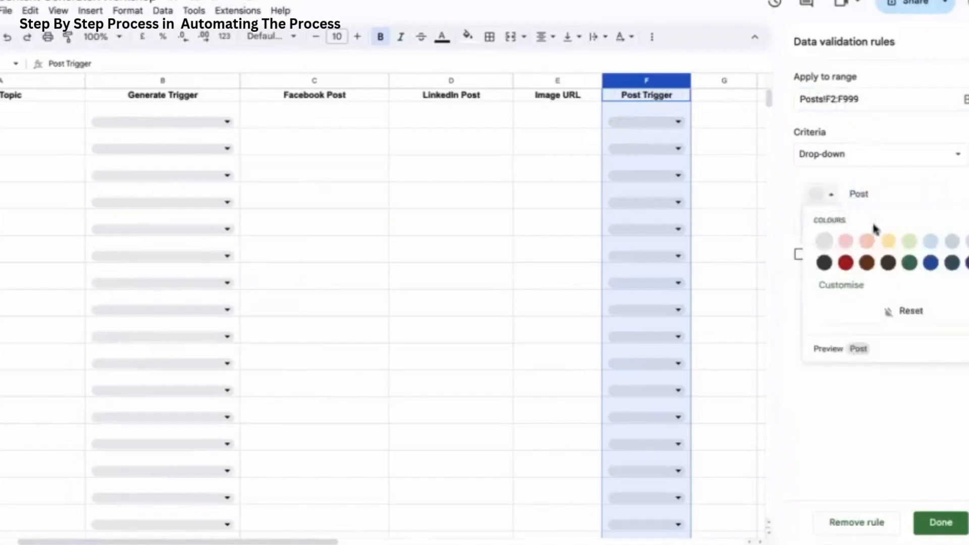
click(887, 244)
Add a light green Done item to the Post Trigger drop-down, save the rule, and check the options in F2.
click(859, 226)
text(Done)
click(831, 227)
click(908, 273)
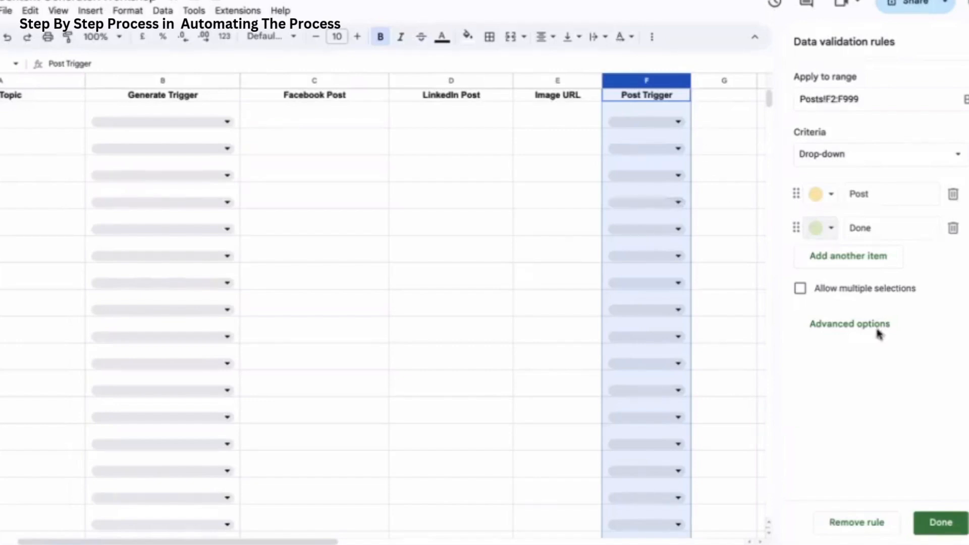
click(943, 524)
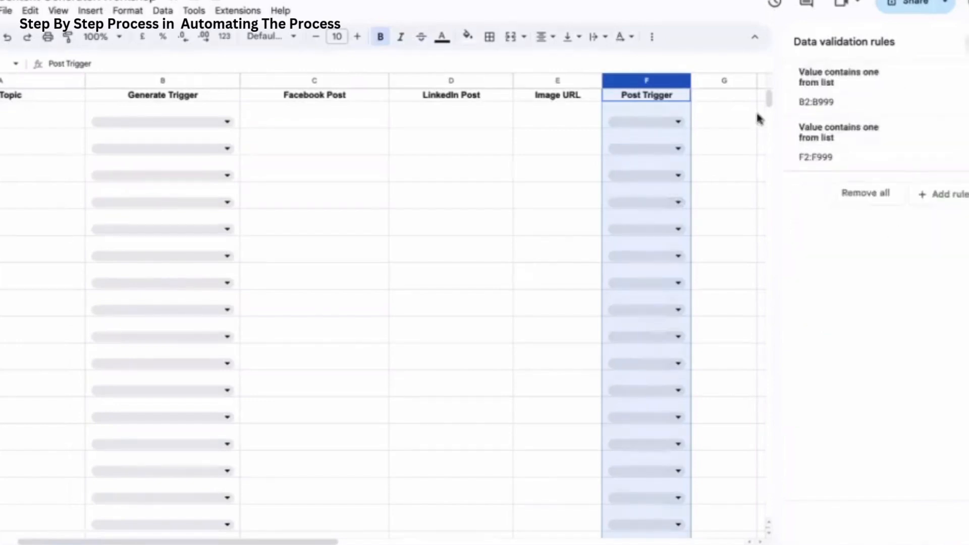
click(651, 122)
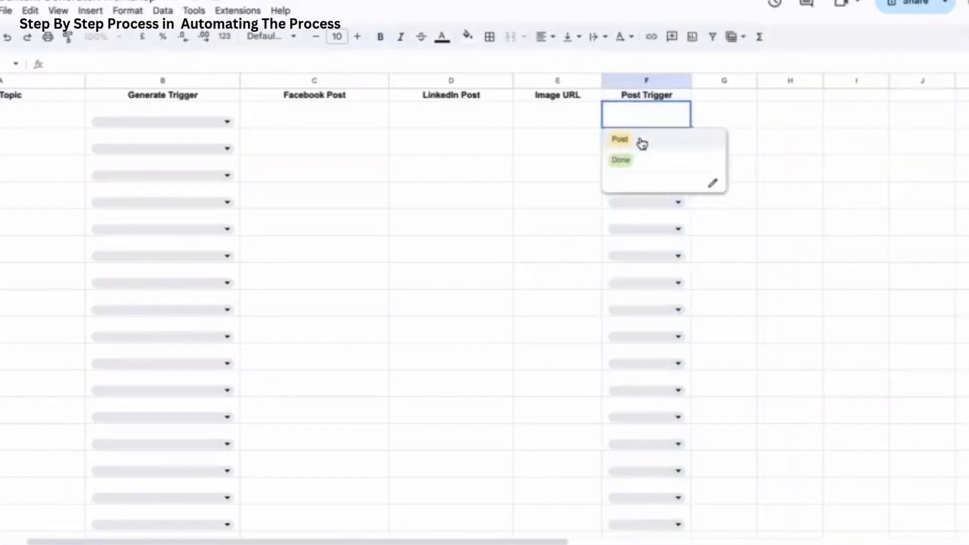
click(576, 151)
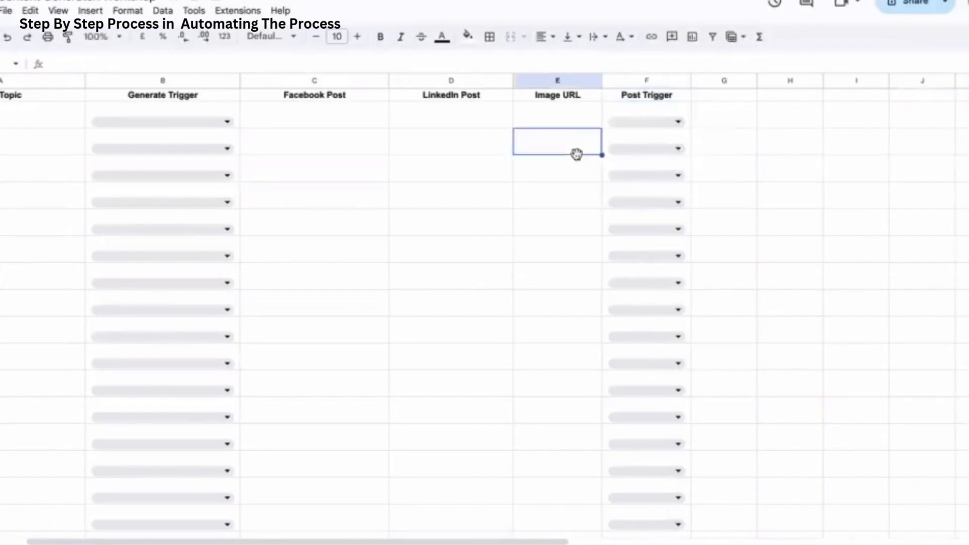
Widen the Post Trigger column further and view the drop-down options in F2 without choosing one.
drag(691, 80, 716, 80)
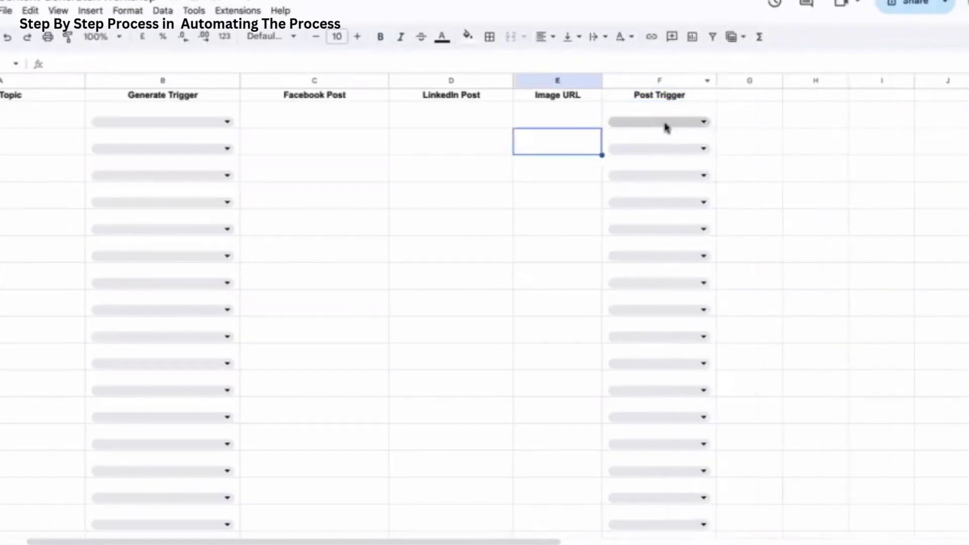
click(665, 124)
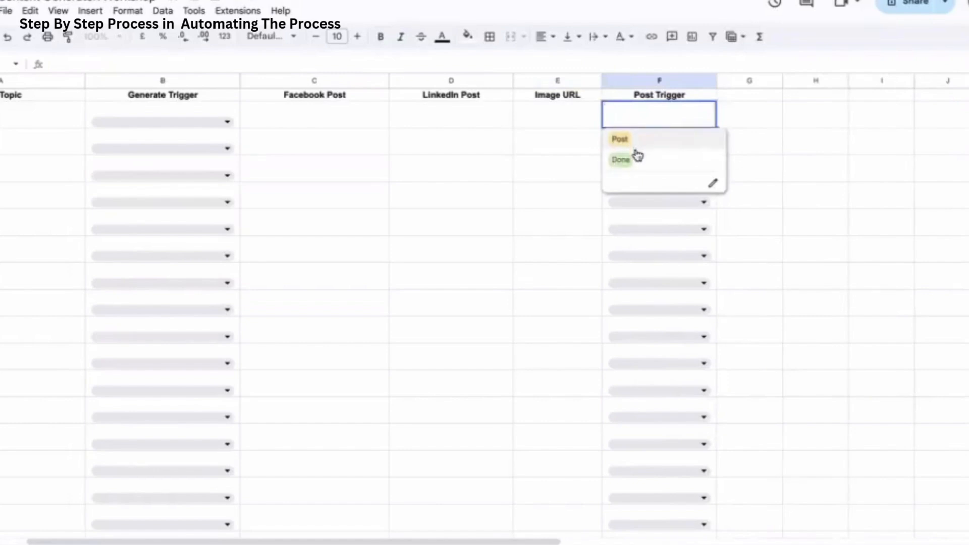
click(555, 175)
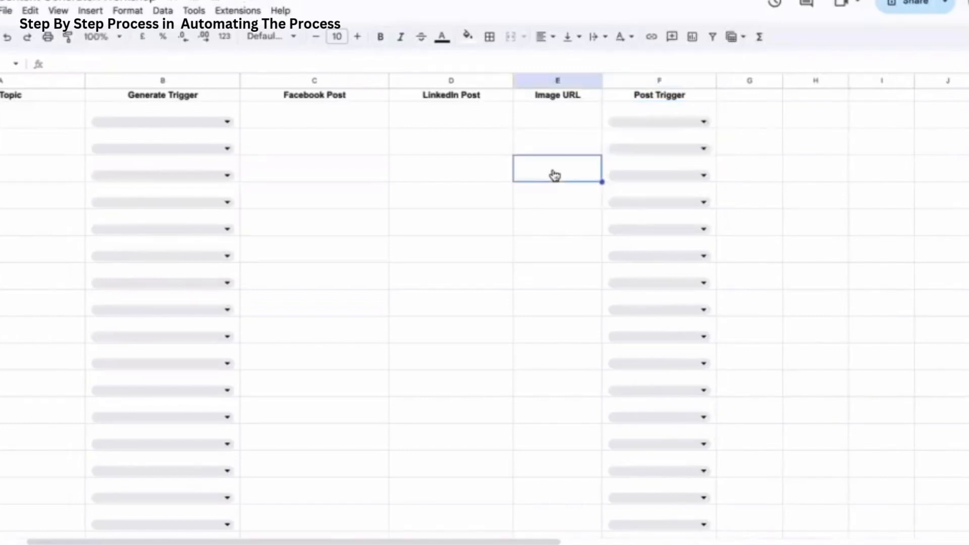
scroll(292, 147, left, 3)
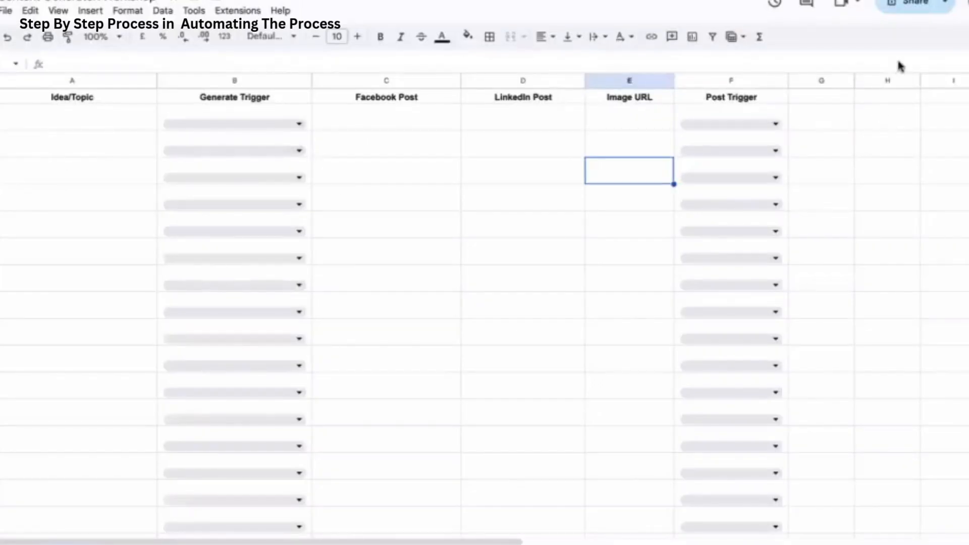
Review the Generate Trigger drop-down options in B2 without choosing one.
click(258, 124)
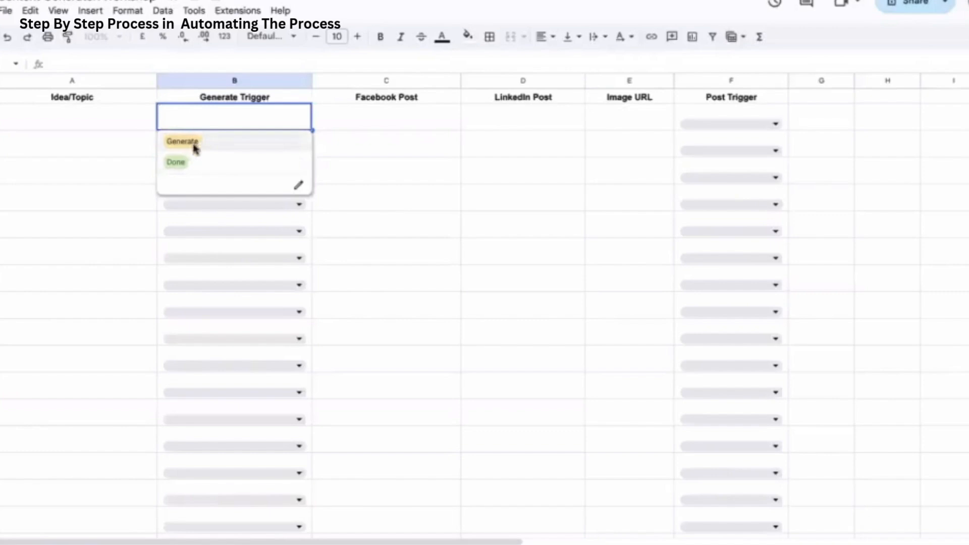
click(317, 140)
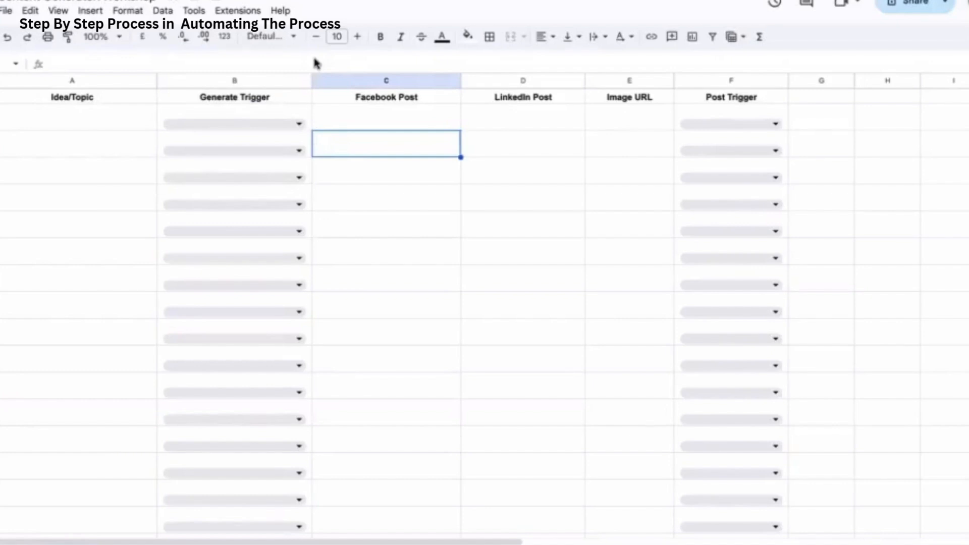
click(228, 117)
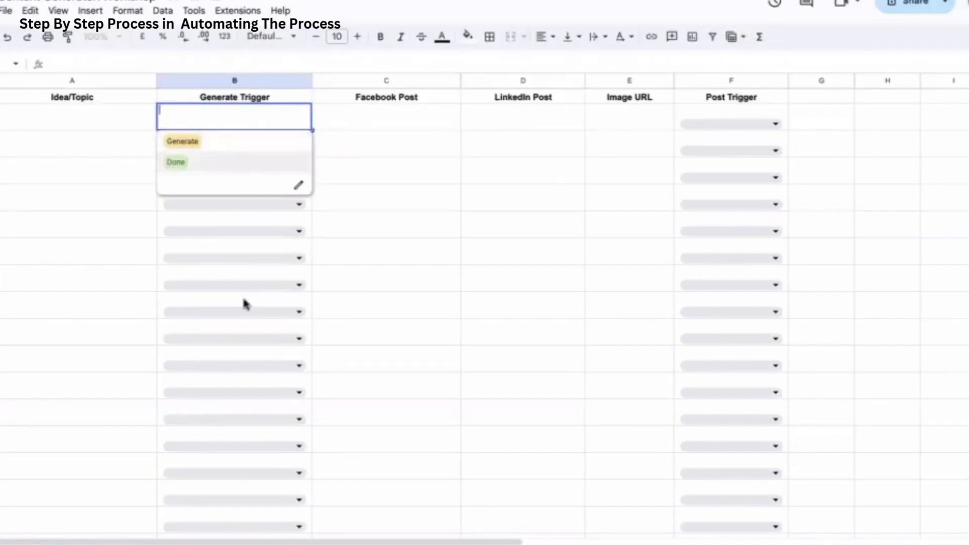
click(380, 192)
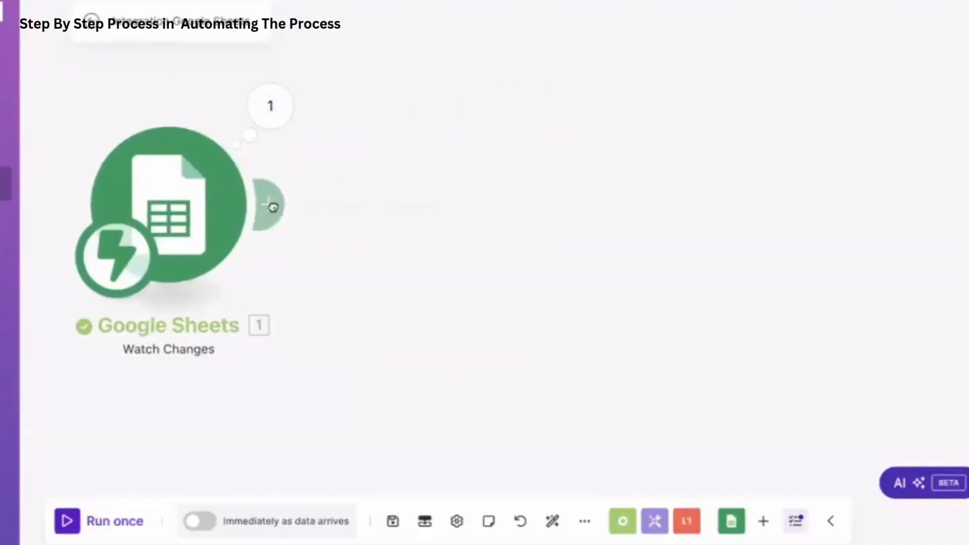
Add a Router after the Google Sheets Watch Changes module.
click(270, 206)
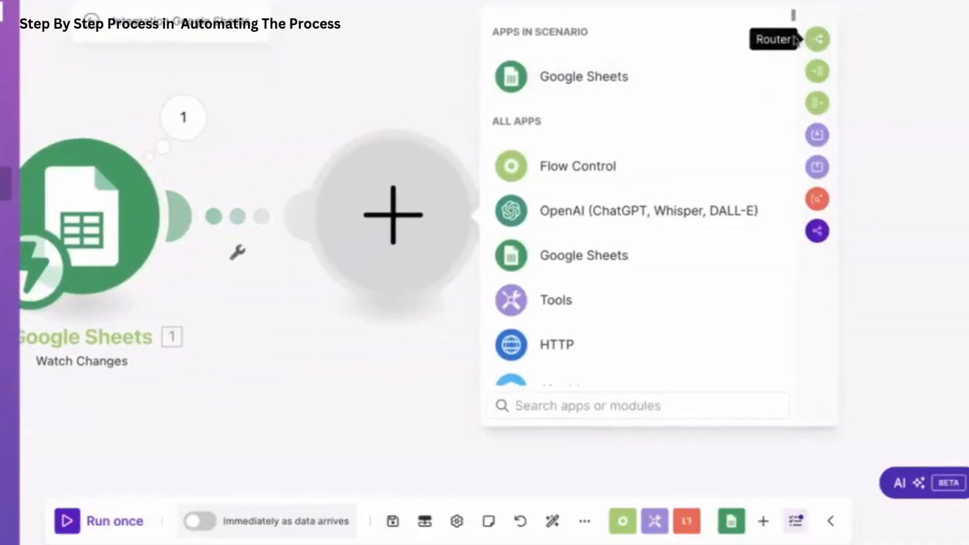
click(796, 40)
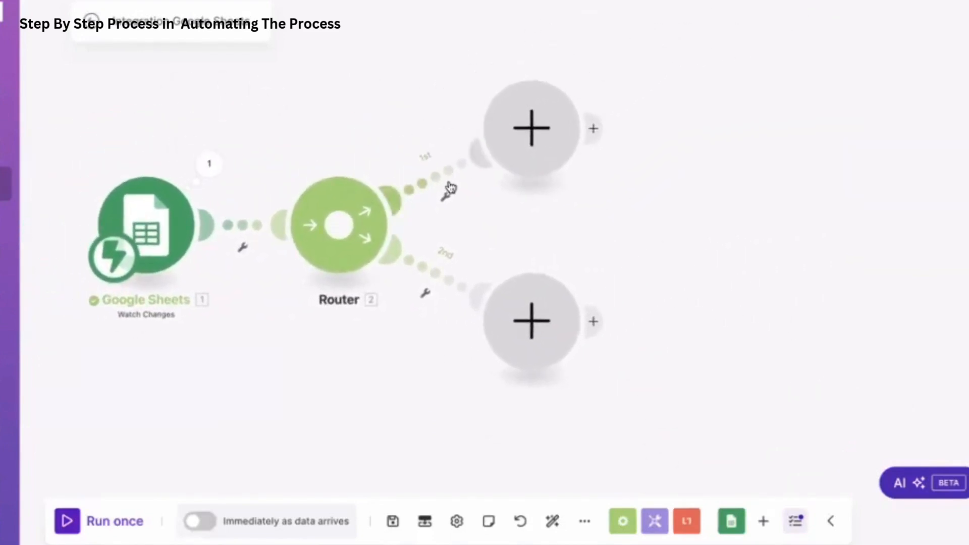
click(446, 196)
click(481, 212)
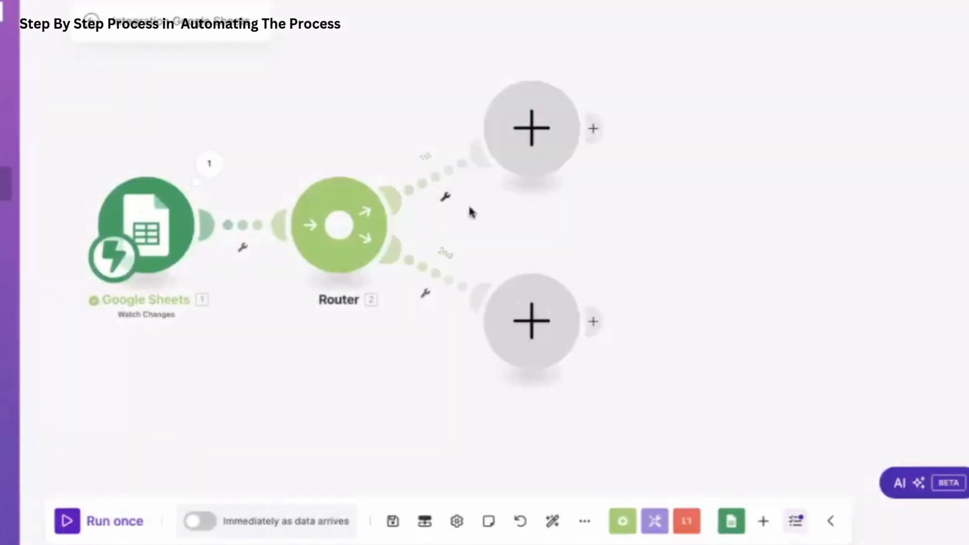
click(426, 293)
click(489, 227)
click(446, 199)
click(470, 210)
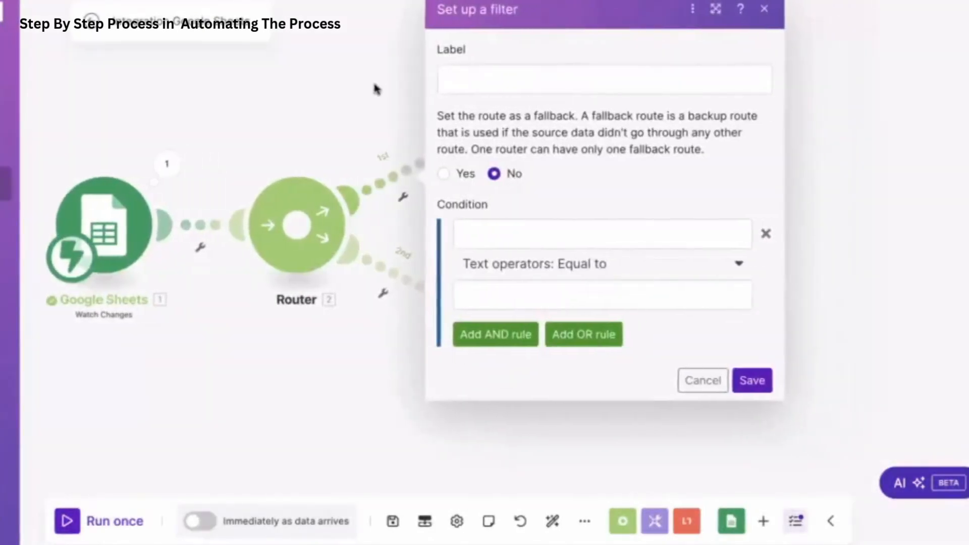
click(371, 100)
Run only the Google Sheets Watch Changes module and set the Generate Trigger in B2 of the Posts sheet to Generate.
right_click(232, 217)
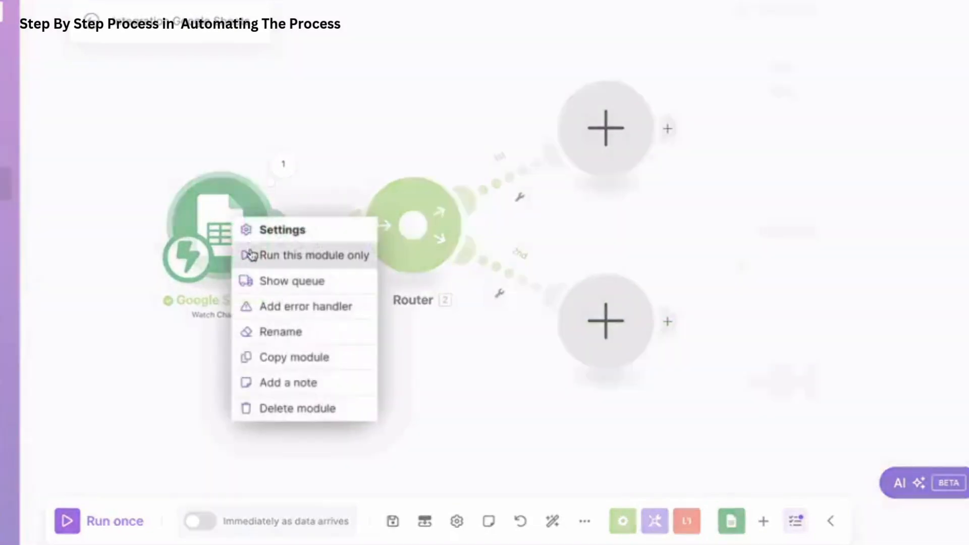
click(249, 252)
click(315, 536)
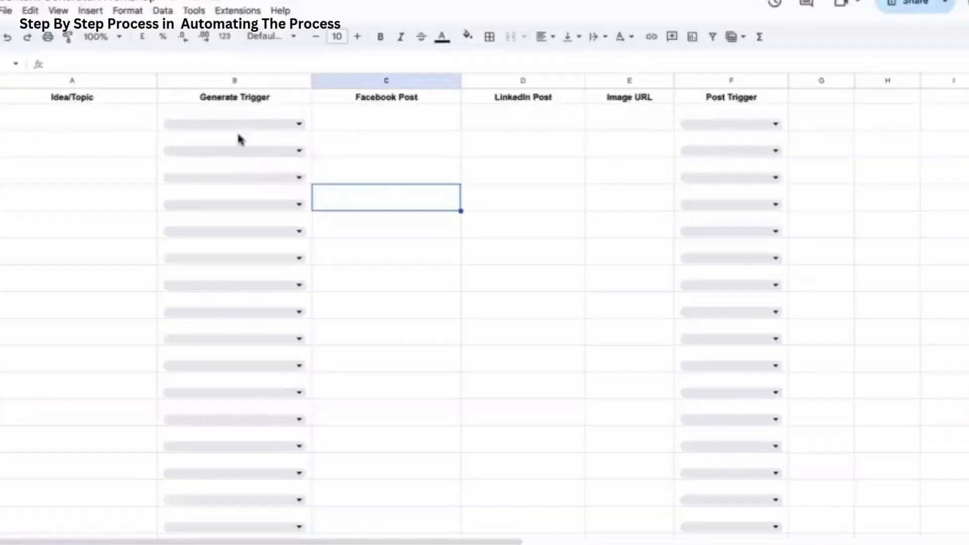
click(238, 126)
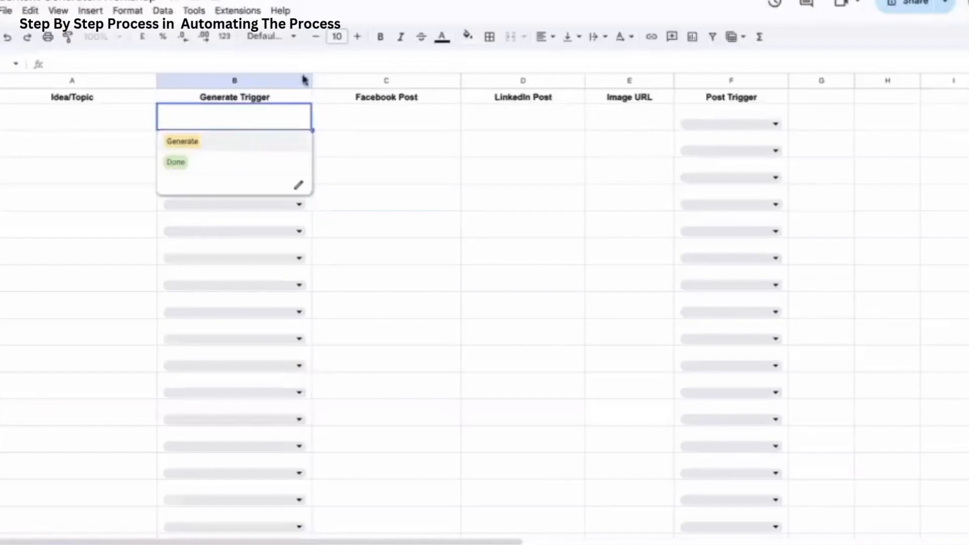
click(246, 142)
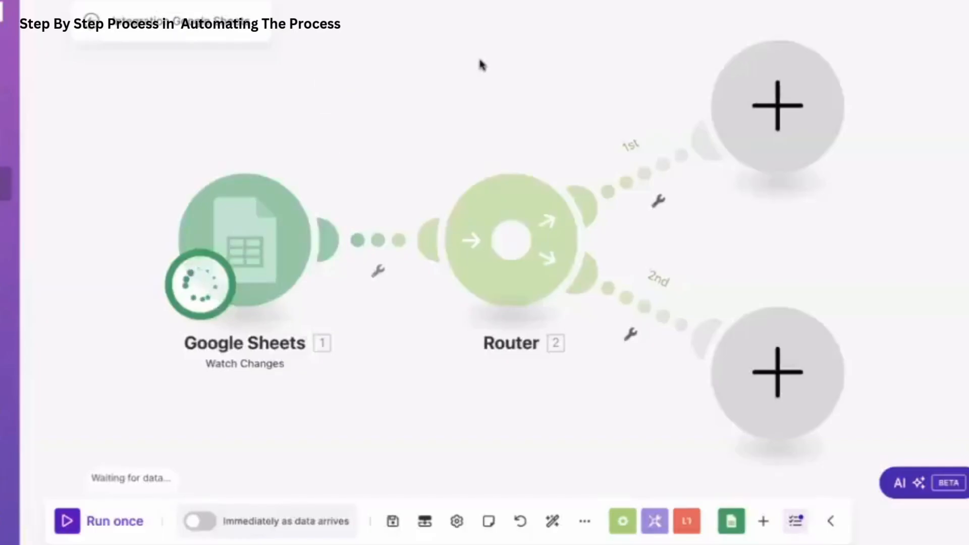
Examine the trigger's output bundle, expanding Range to compare the column and row numbers with the Value field.
click(427, 76)
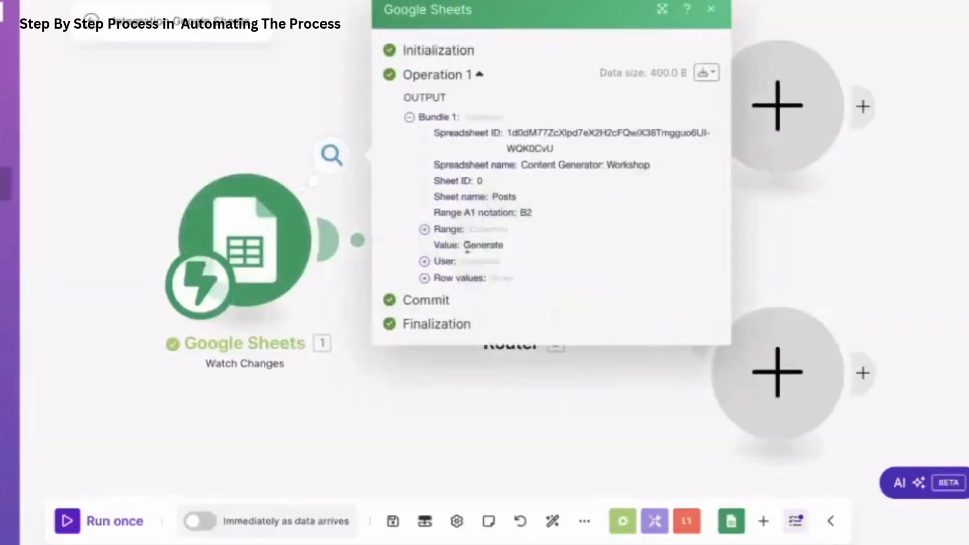
drag(464, 247, 534, 245)
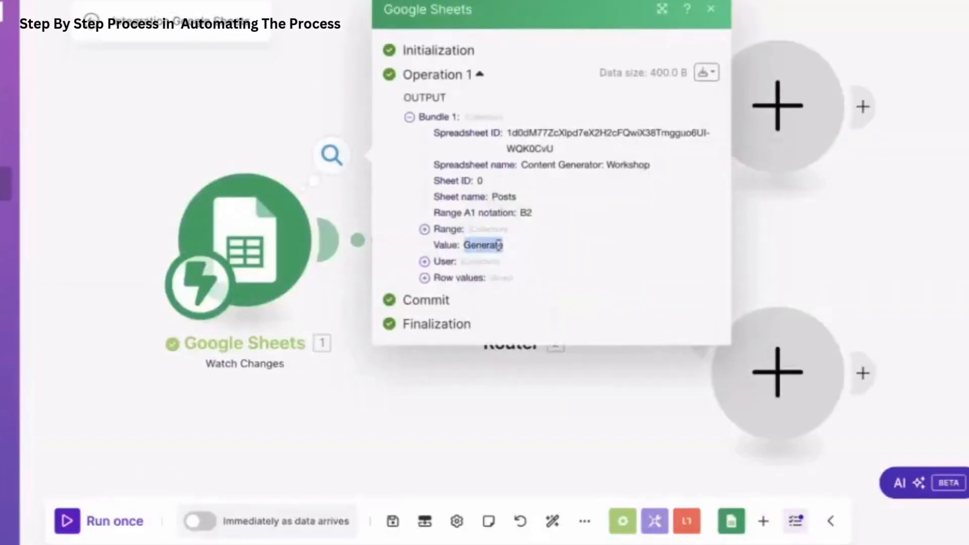
click(440, 233)
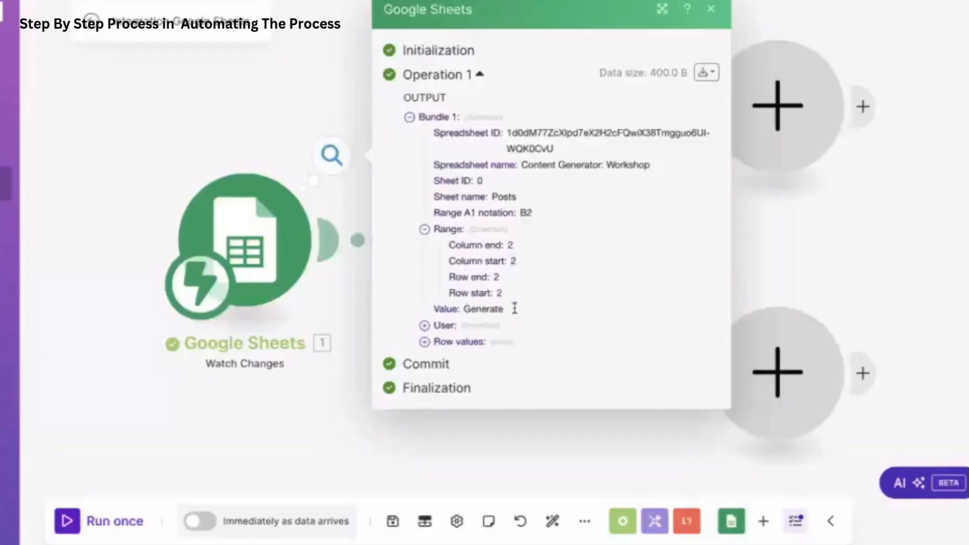
drag(515, 309, 463, 308)
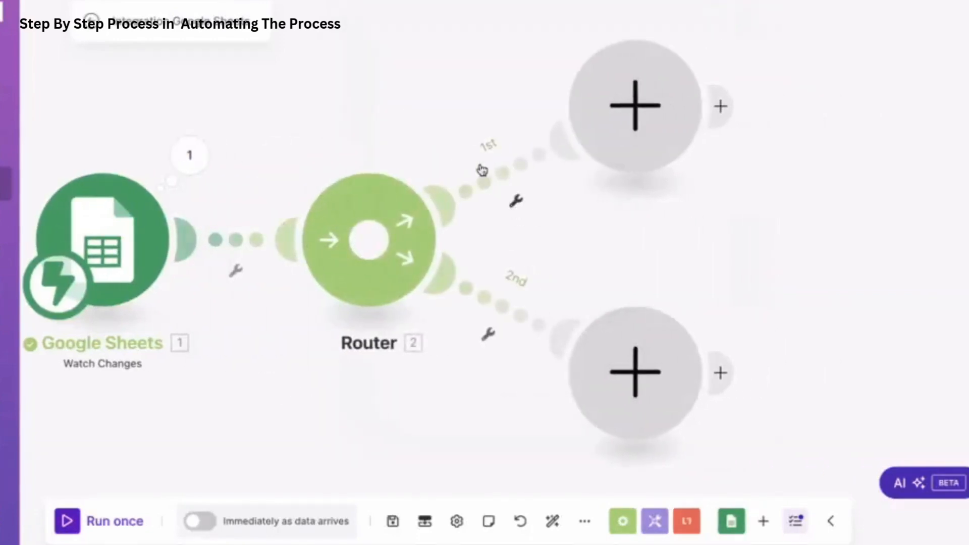
Open the filter on the router's first route and require the trigger's Range: Column start to equal 2.
click(515, 200)
click(525, 219)
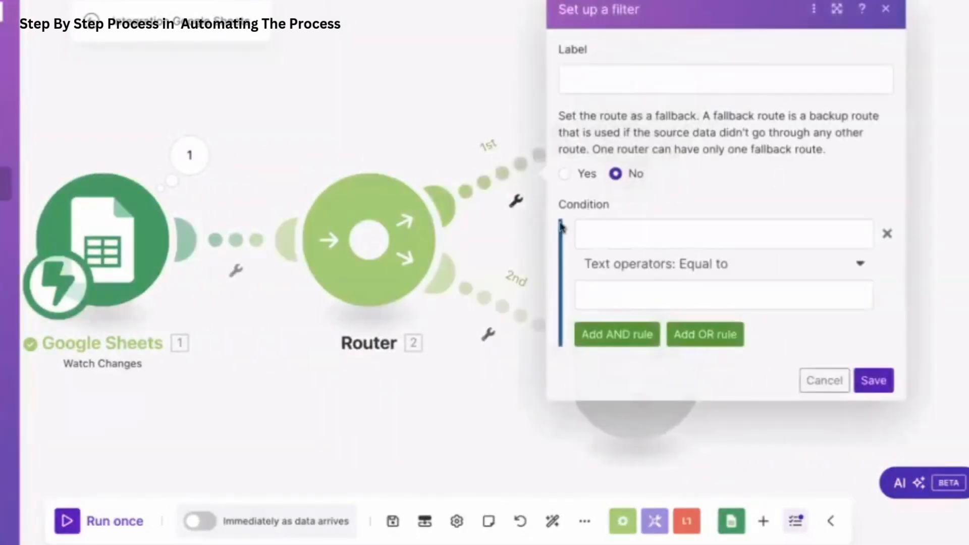
click(535, 232)
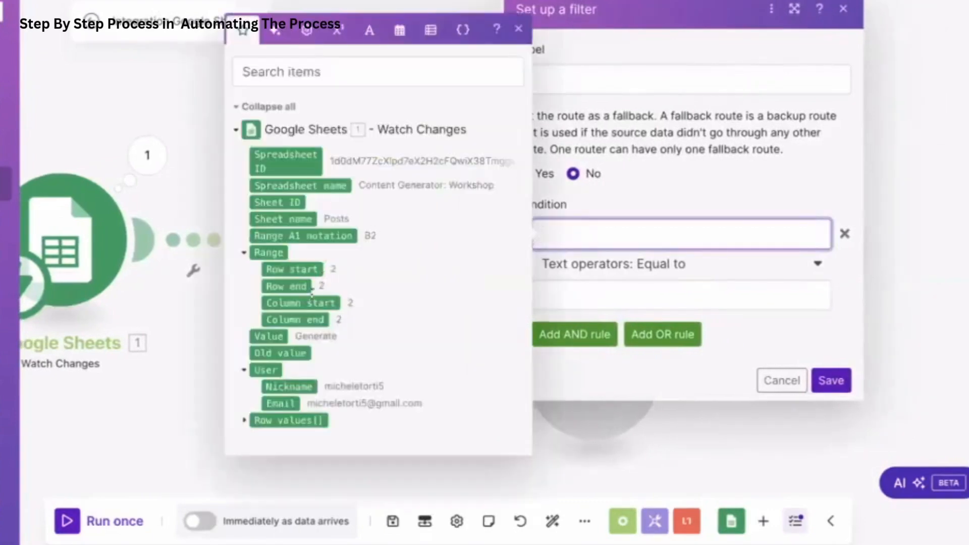
click(310, 298)
click(627, 294)
text(2)
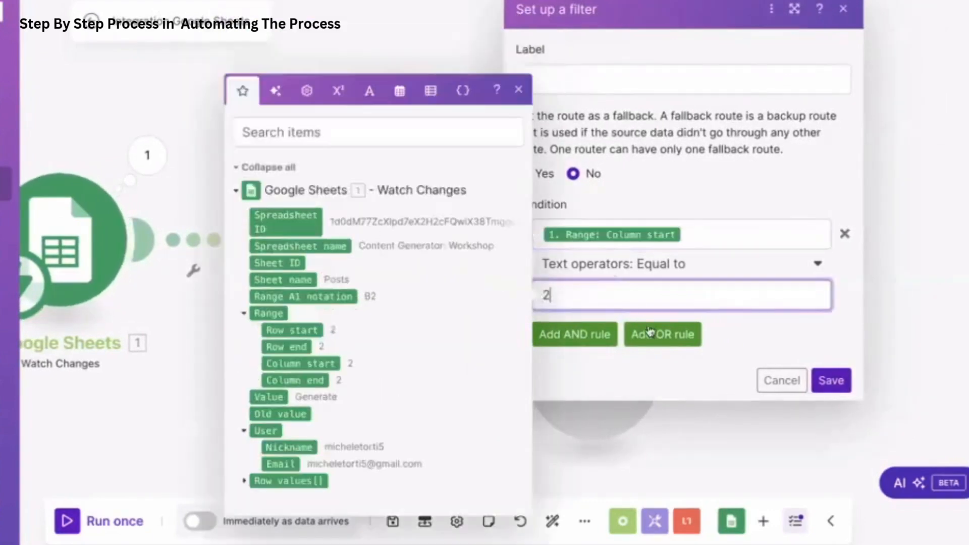
Add an AND rule to the first route's filter requiring the trigger's Value to equal Generate.
click(592, 335)
click(573, 365)
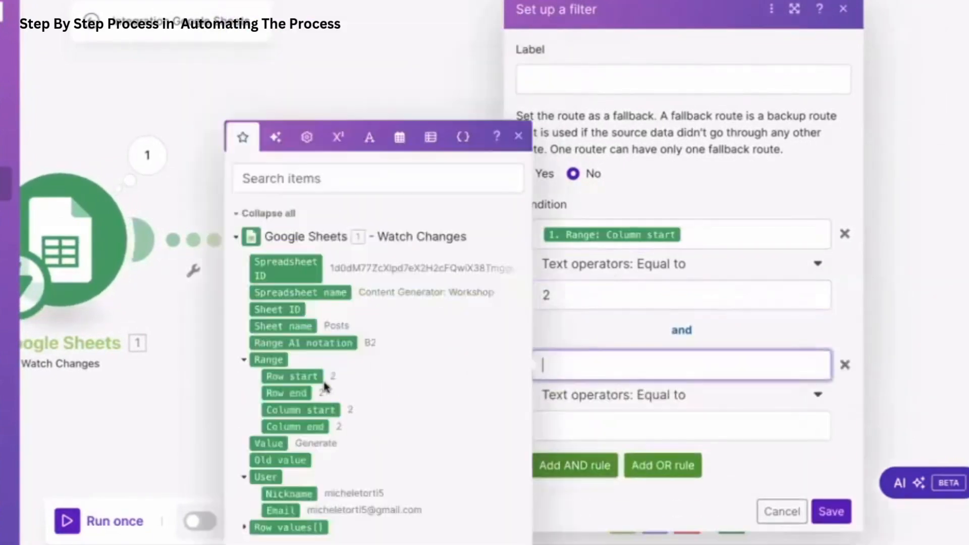
click(271, 443)
click(610, 425)
text(Generate)
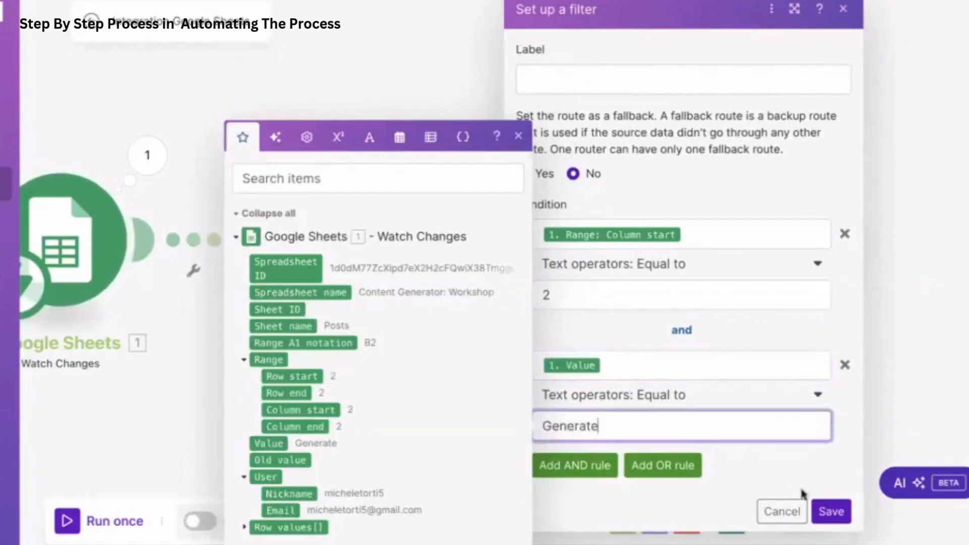
Label the first route's filter Generate Content and save it.
click(669, 89)
text(Generate Content)
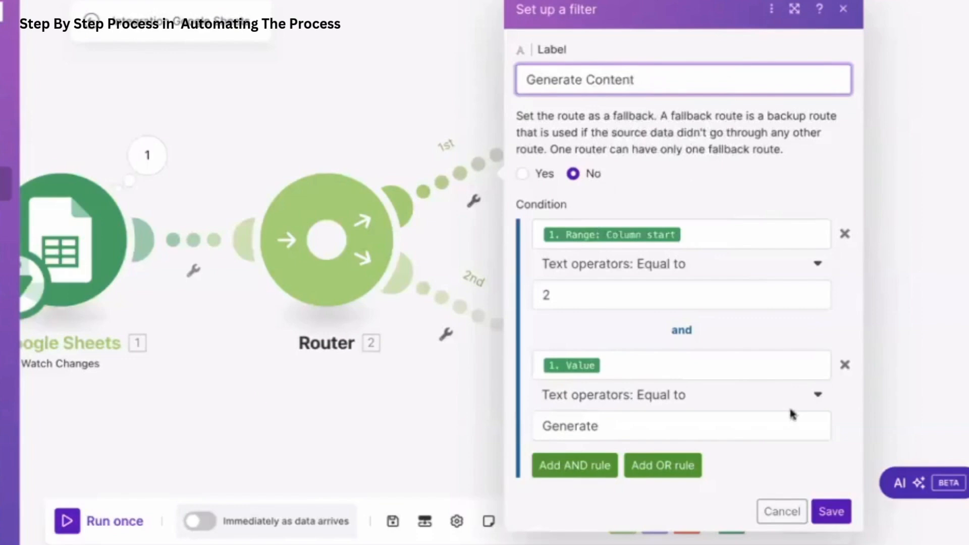
click(831, 511)
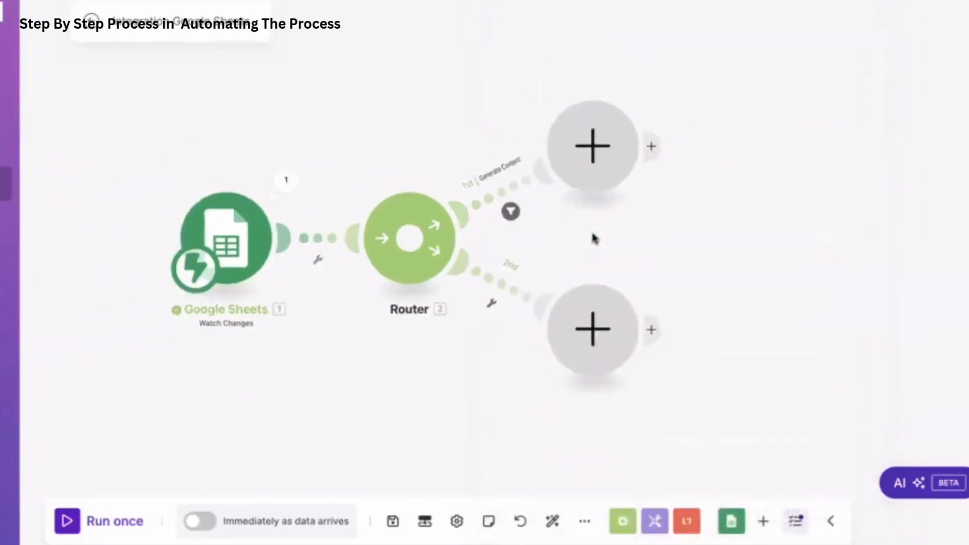
Open the second route's filter and require Range: Column start to equal 6, checking the Post Trigger column in the sheet.
click(451, 292)
click(460, 309)
click(556, 316)
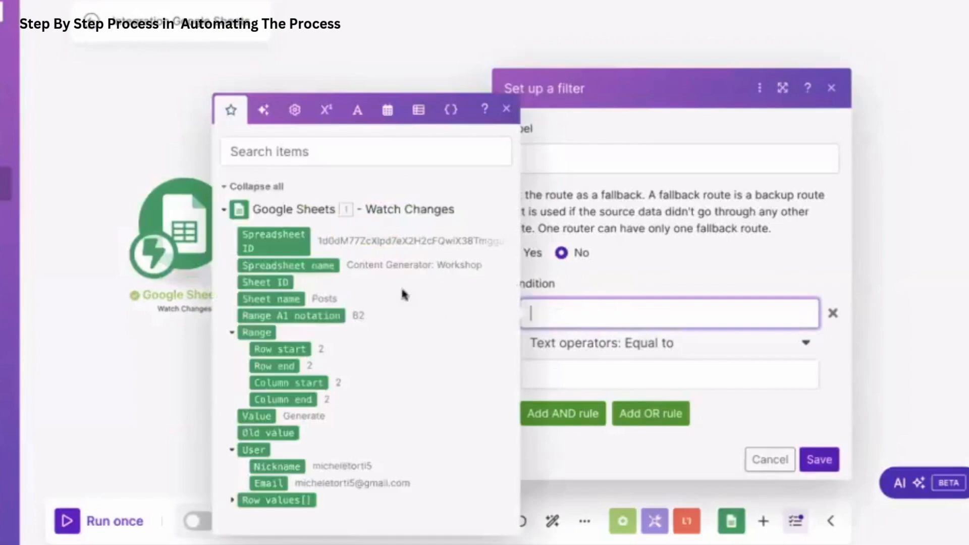
click(305, 387)
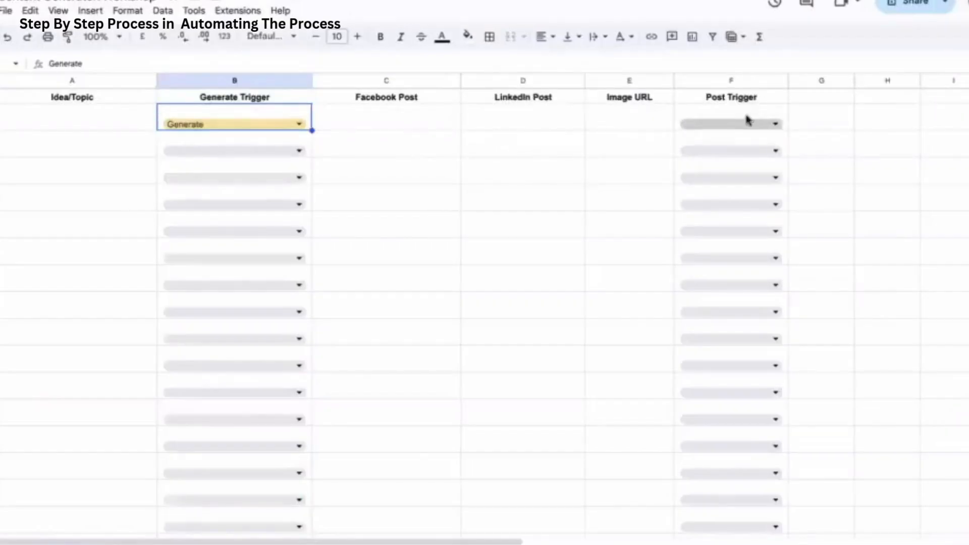
click(731, 126)
click(665, 144)
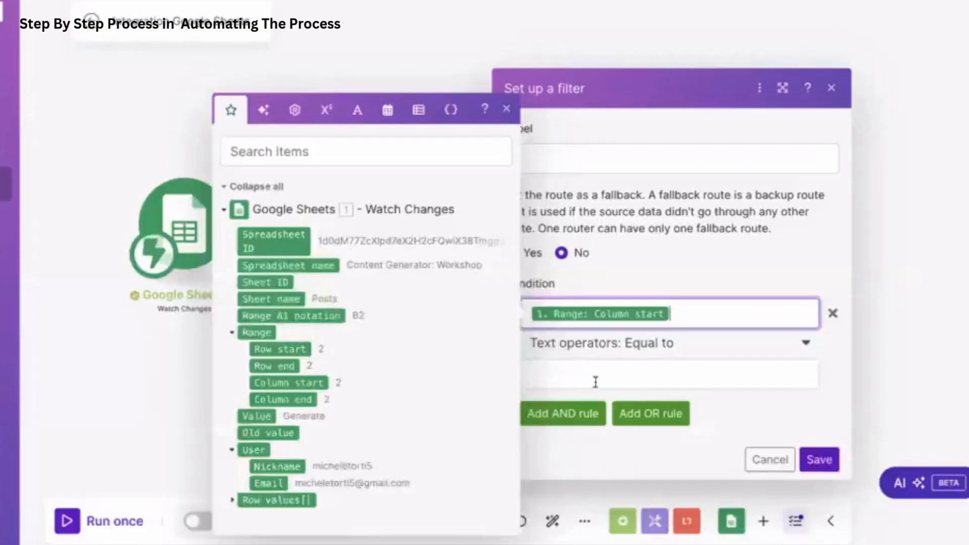
click(616, 374)
text(6)
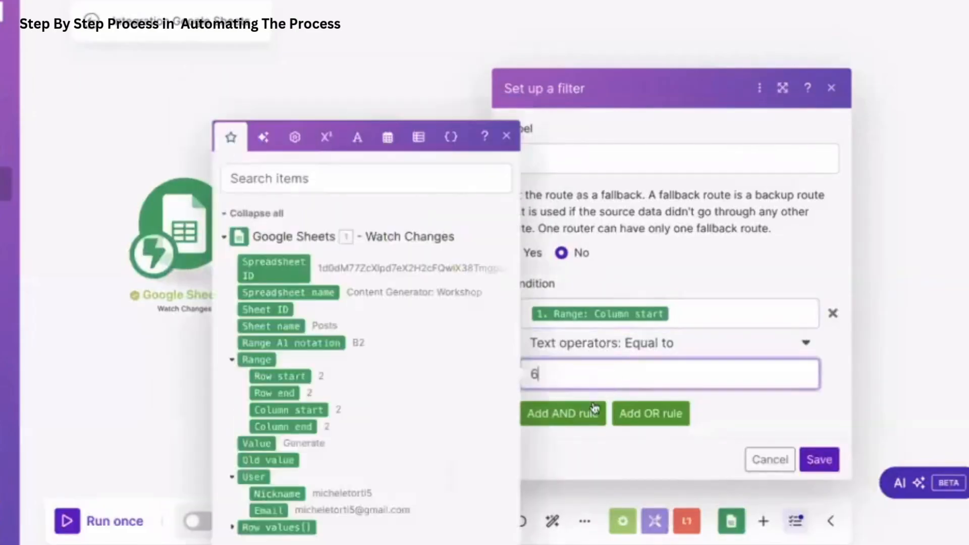
Add an AND rule to the second route's filter requiring the trigger's Value to equal Post.
click(585, 387)
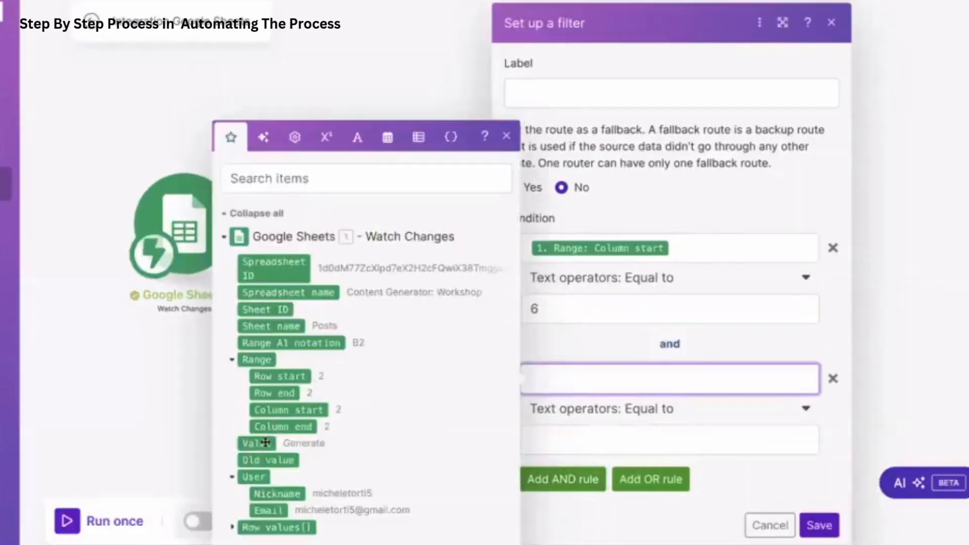
click(263, 443)
click(602, 452)
text(Post)
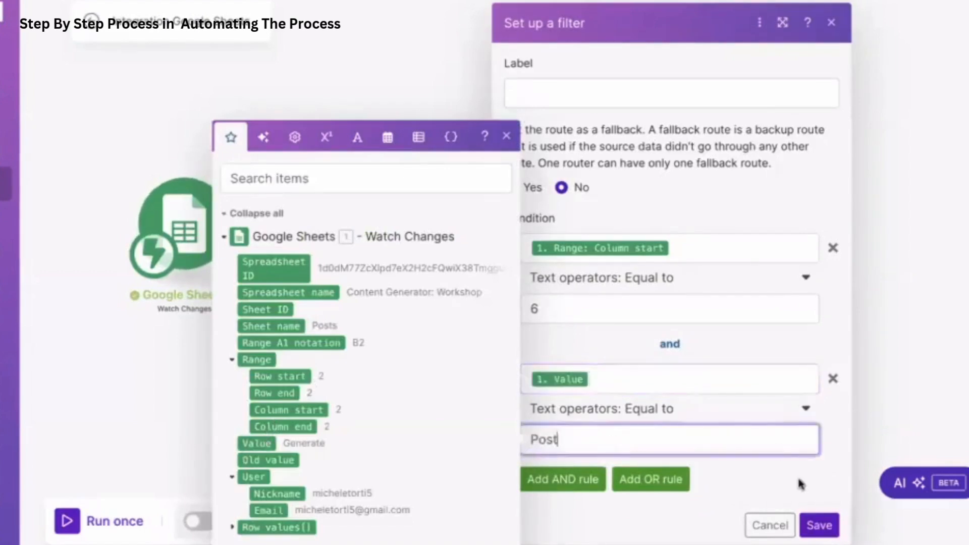
Label the second route's filter Post Content and save it.
click(671, 95)
text(Post Content)
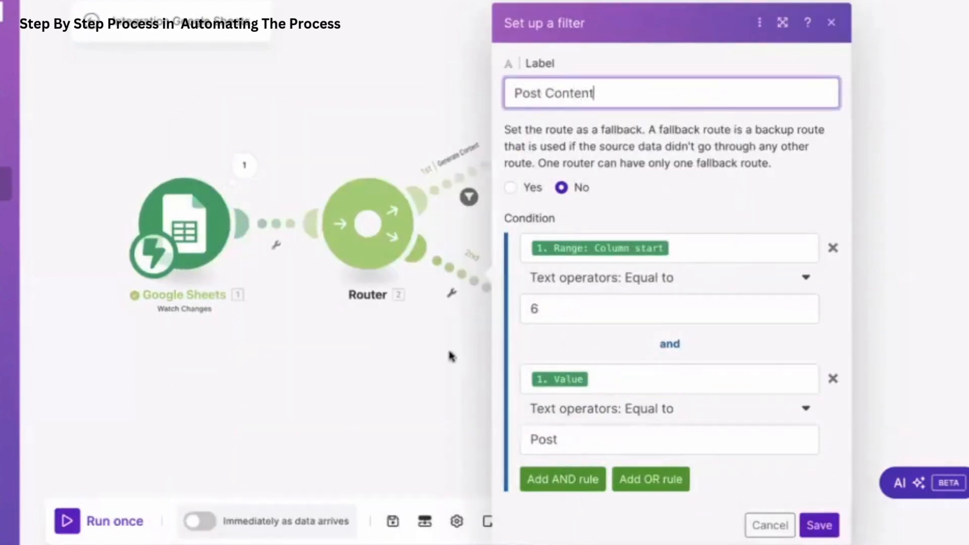
click(721, 520)
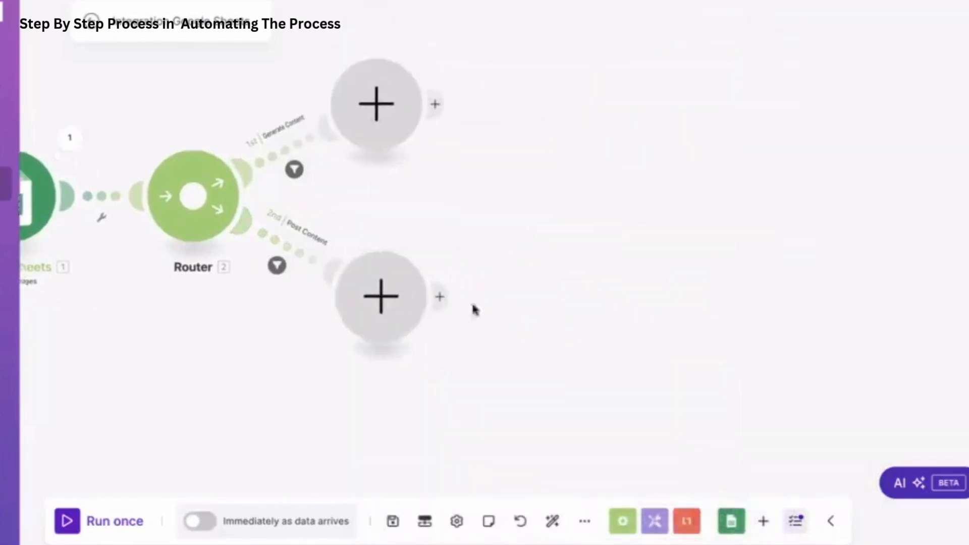
Add a Set variable module on the Post Content route with variable name s and value s, and save it.
click(444, 305)
text(set)
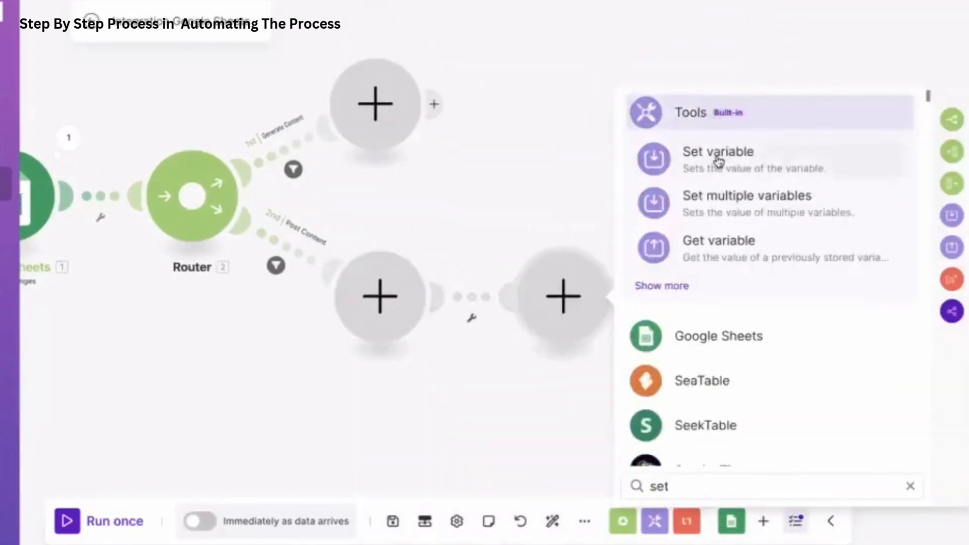
click(716, 152)
text(s)
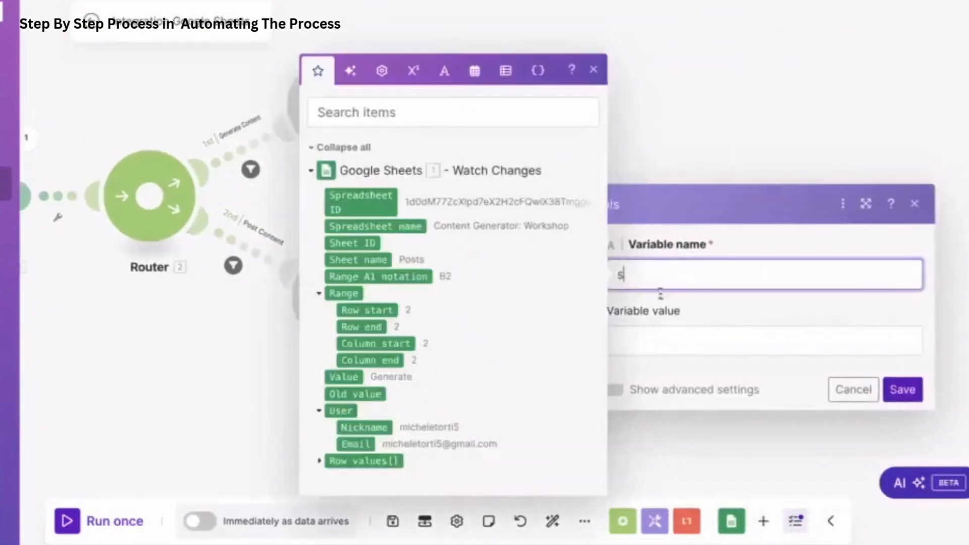
click(655, 342)
text(s)
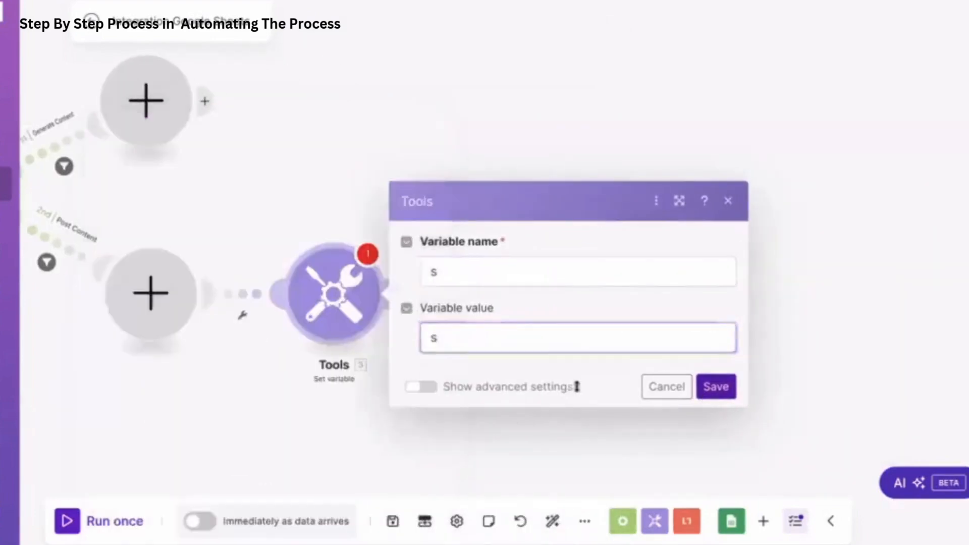
click(721, 387)
Duplicate the Set variable module and attach the copy to the Generate Content route in place of the empty module.
right_click(598, 278)
click(640, 391)
drag(555, 116, 561, 121)
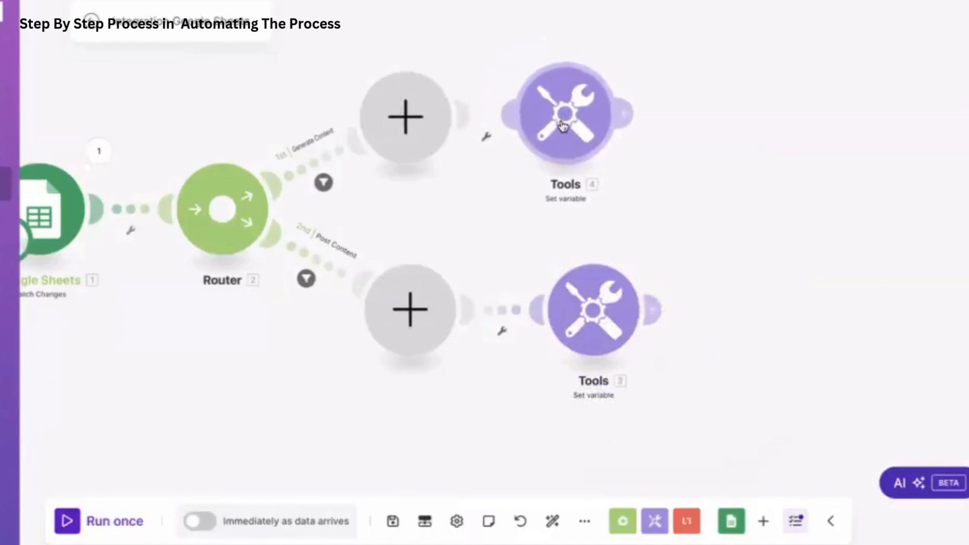
drag(481, 67, 545, 110)
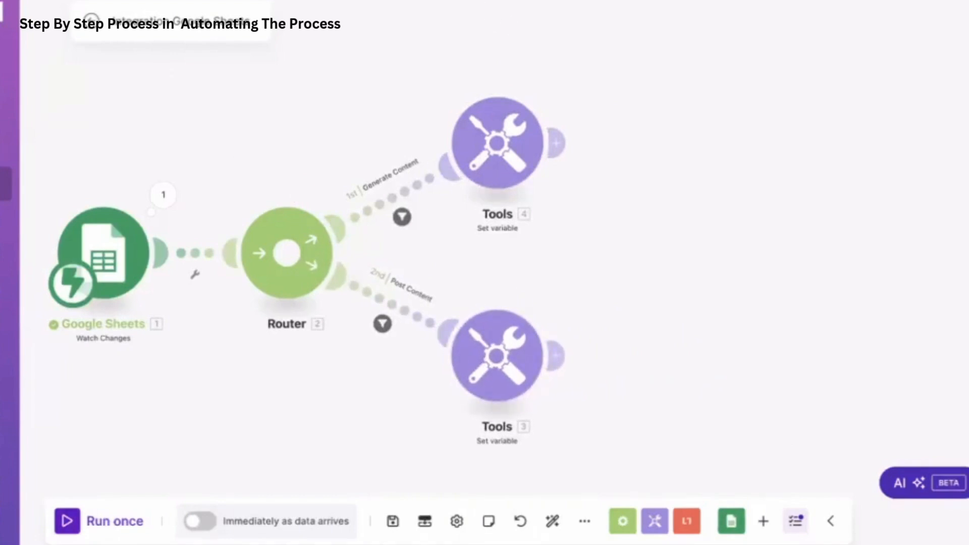
drag(236, 52, 341, 50)
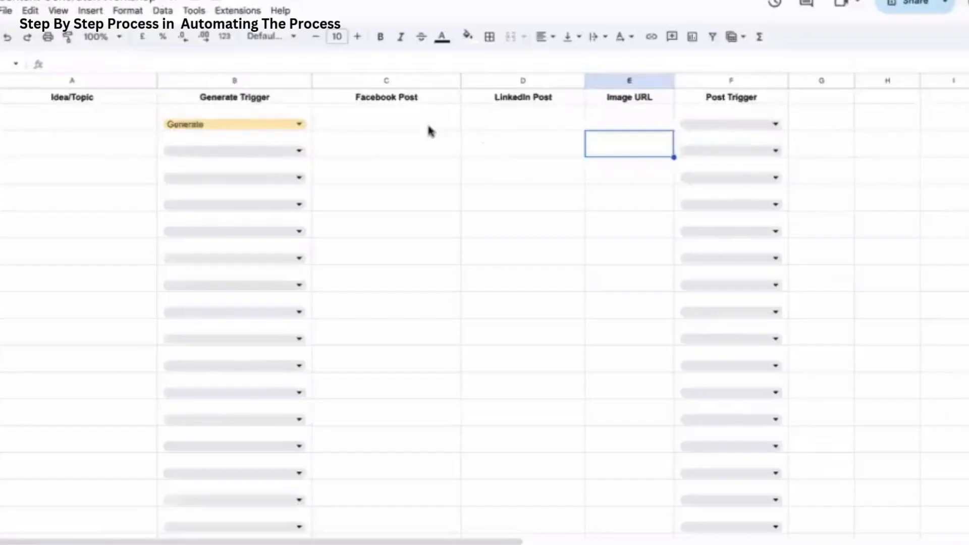
click(571, 130)
click(619, 133)
click(486, 122)
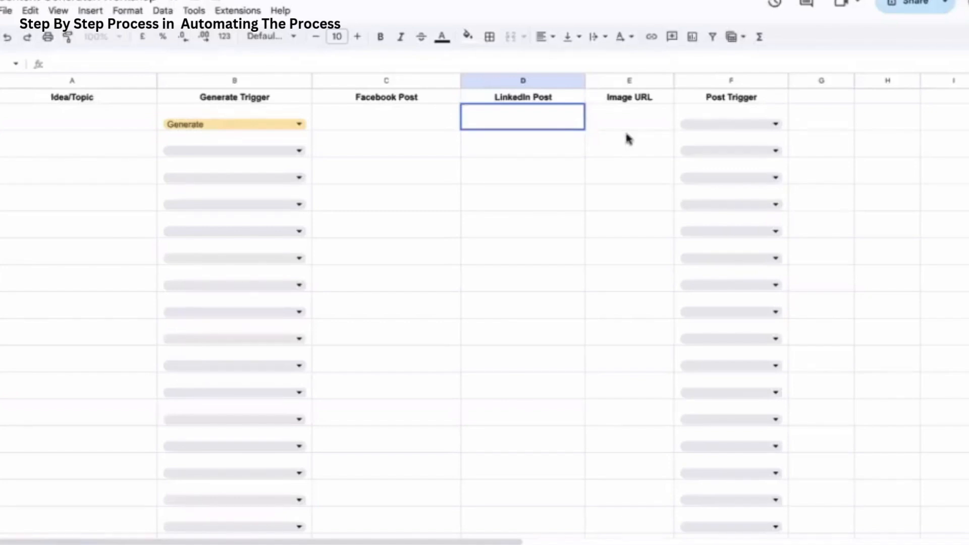
click(532, 167)
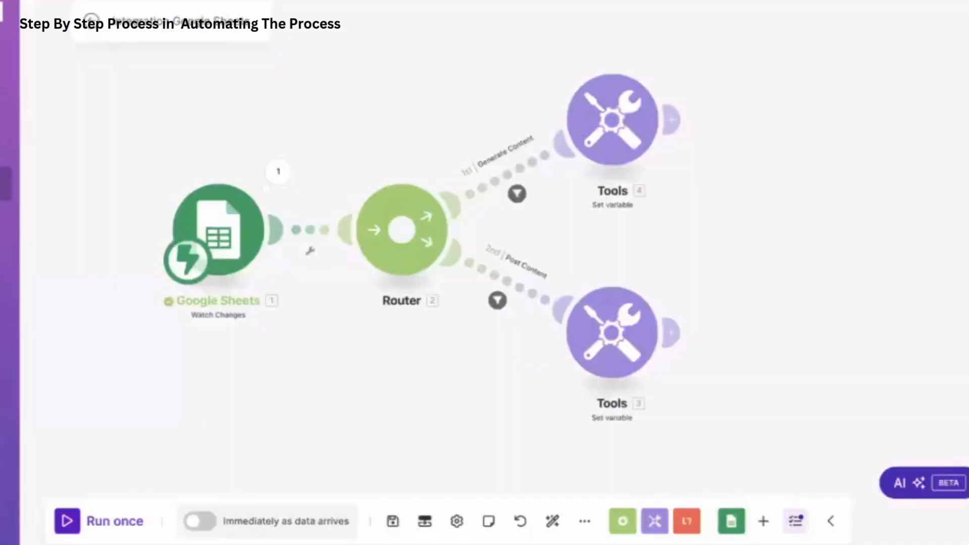
Run the scenario once and set the Generate Trigger in the sheet's second data row to Generate.
click(67, 521)
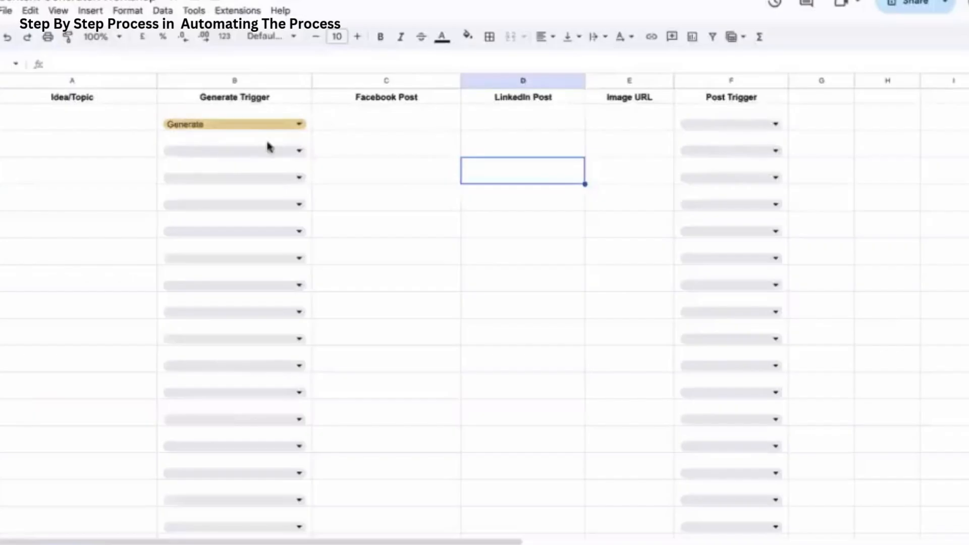
click(268, 147)
click(244, 171)
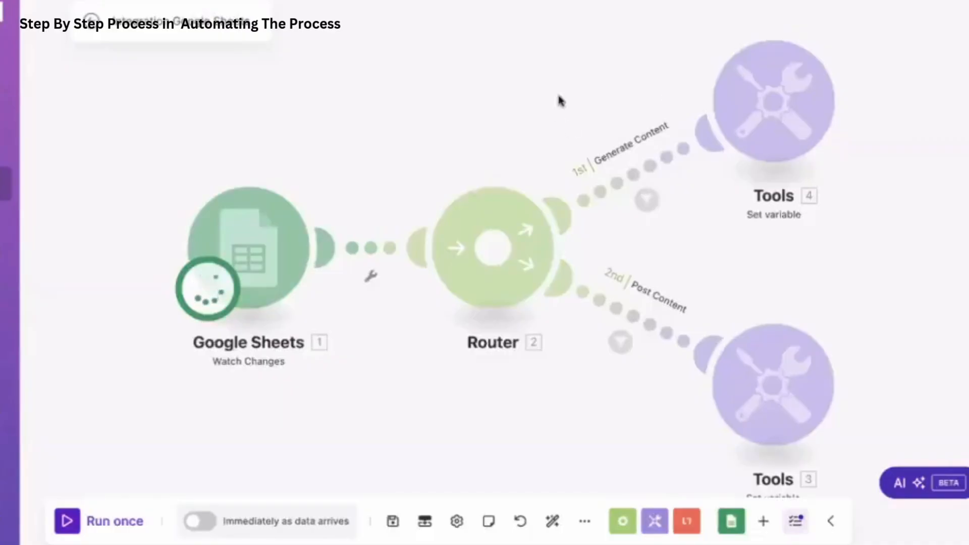
drag(559, 97, 366, 95)
drag(472, 194, 441, 238)
drag(505, 302, 556, 235)
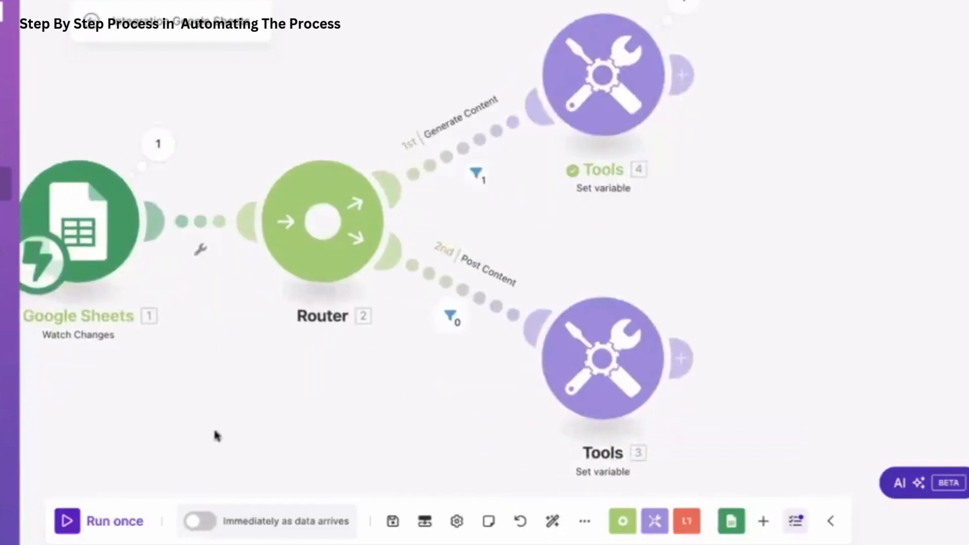
Run the scenario once more and set the Post Trigger in the sheet's first data row to Post.
click(74, 514)
click(252, 536)
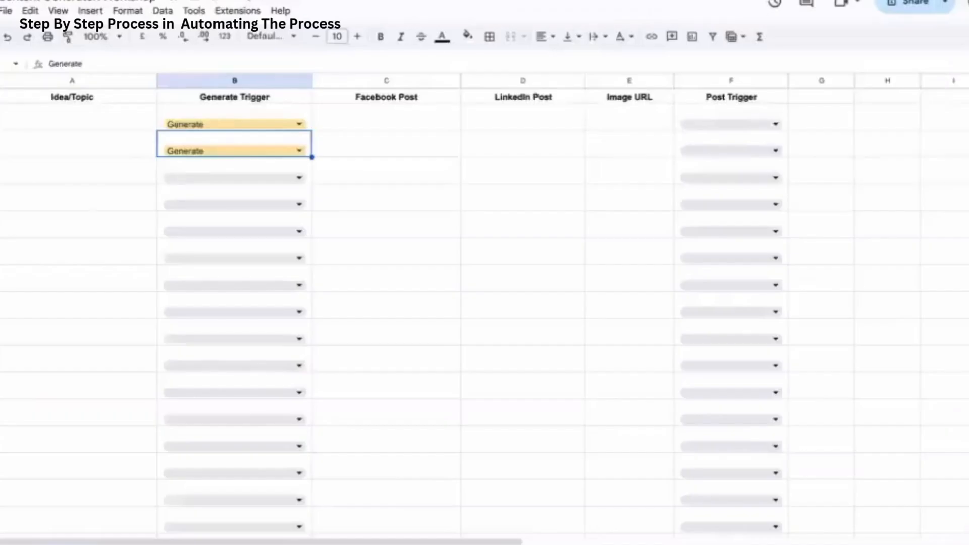
click(735, 125)
click(727, 141)
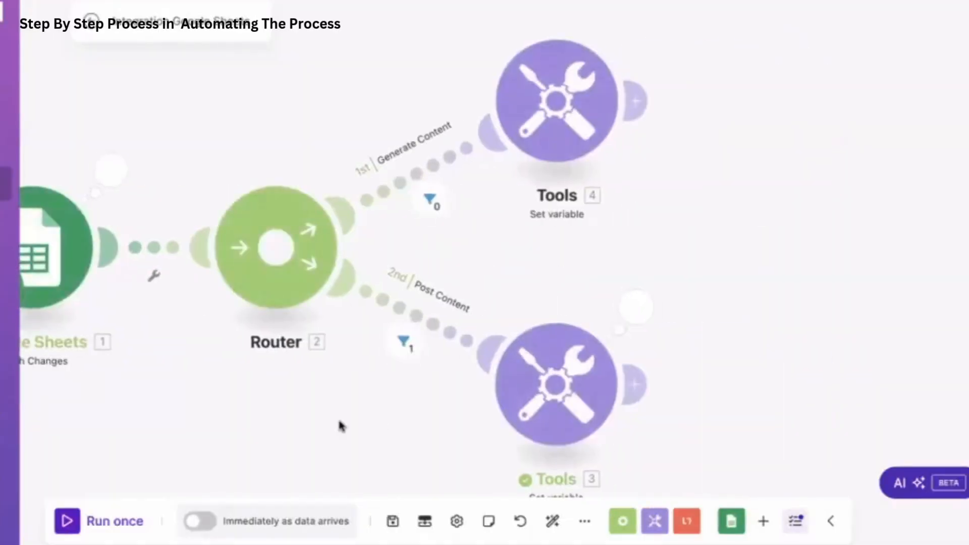
drag(528, 255, 555, 256)
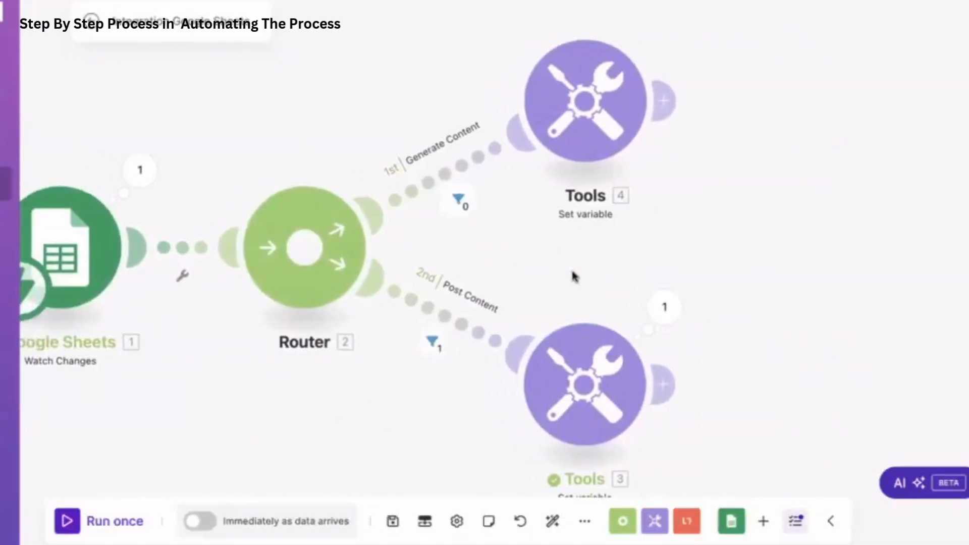
Examine the workflow diagram's content generation and posting steps and browse the available Google Sheets modules.
scroll(573, 276, down, 3)
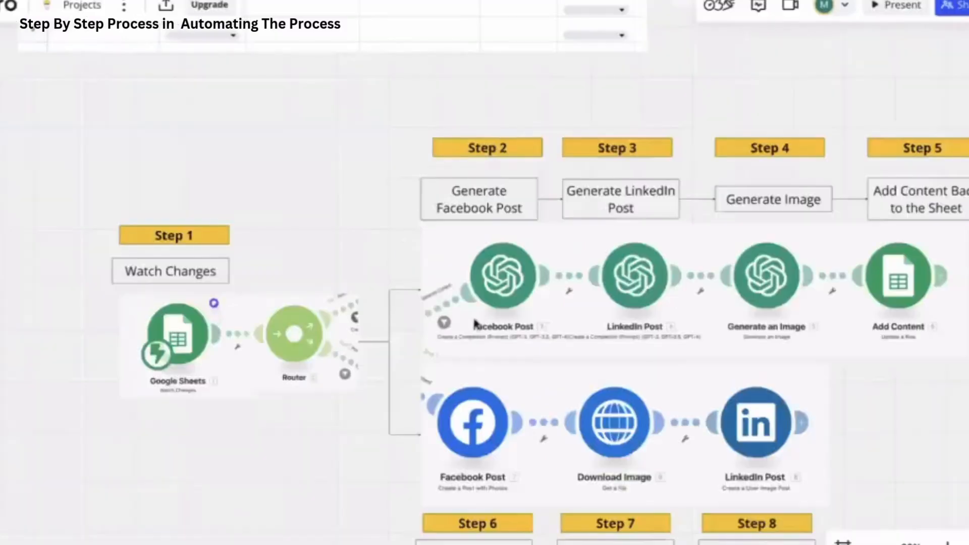
scroll(467, 281, right, 2)
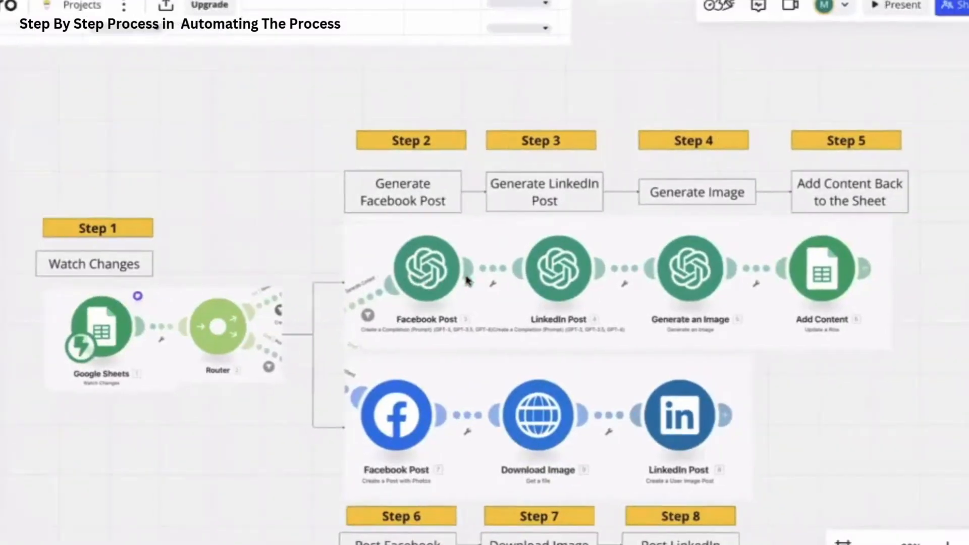
scroll(467, 281, up, 1)
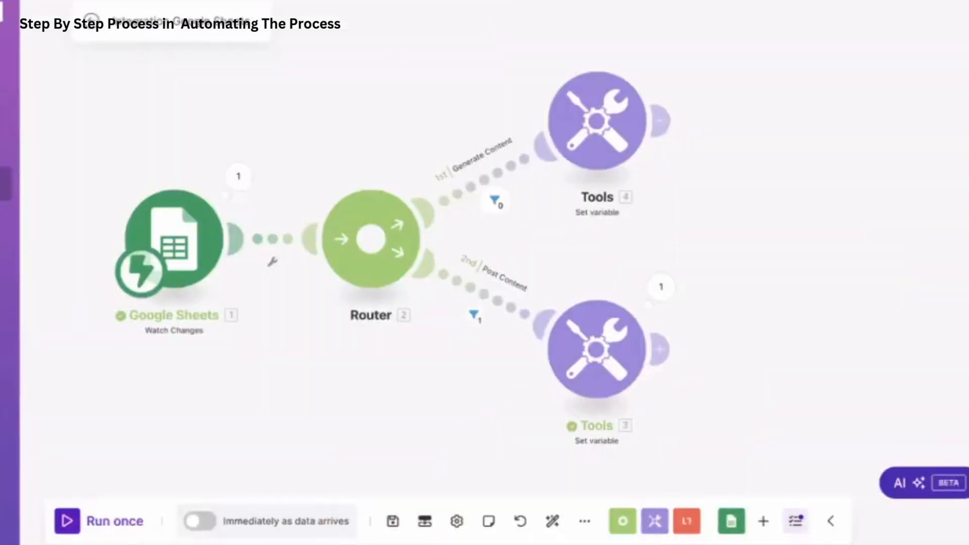
scroll(384, 88, right, 2)
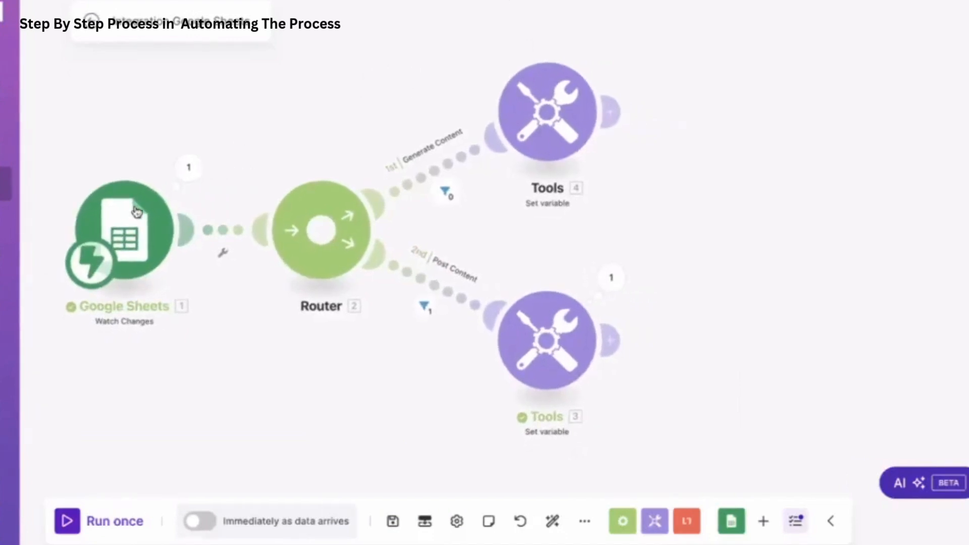
click(720, 513)
scroll(656, 327, down, 10)
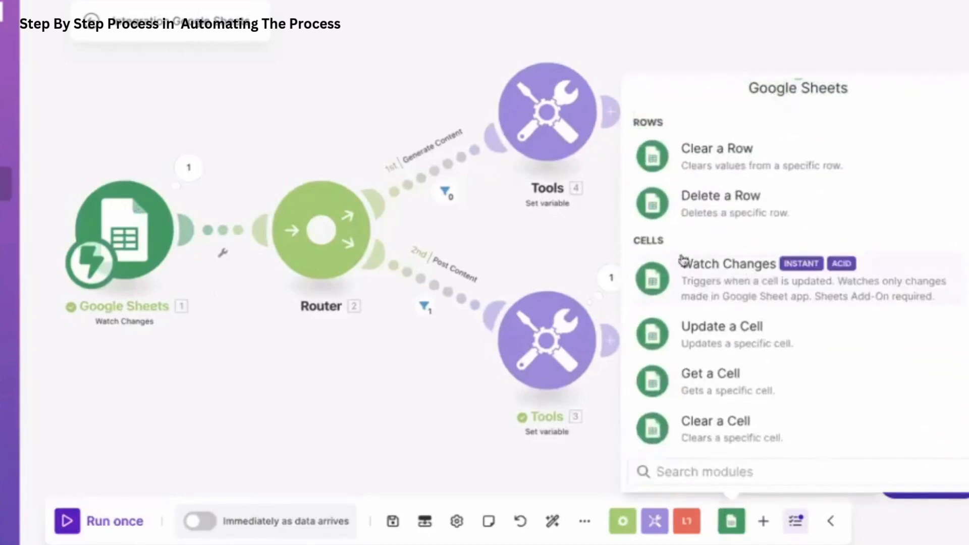
click(569, 216)
scroll(569, 216, down, 2)
drag(569, 216, 531, 214)
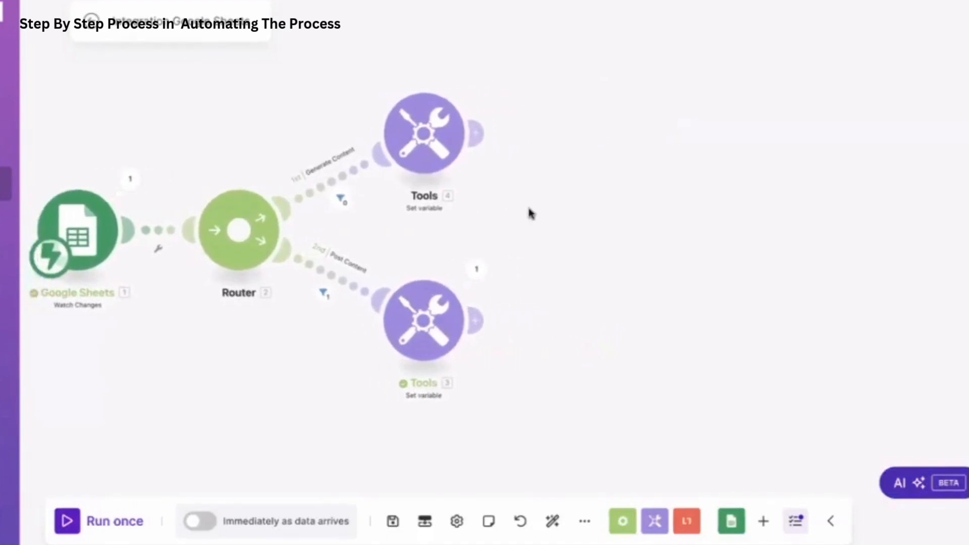
mouse_move(523, 211)
mouse_down()
mouse_move(565, 219)
mouse_move(514, 211)
mouse_up()
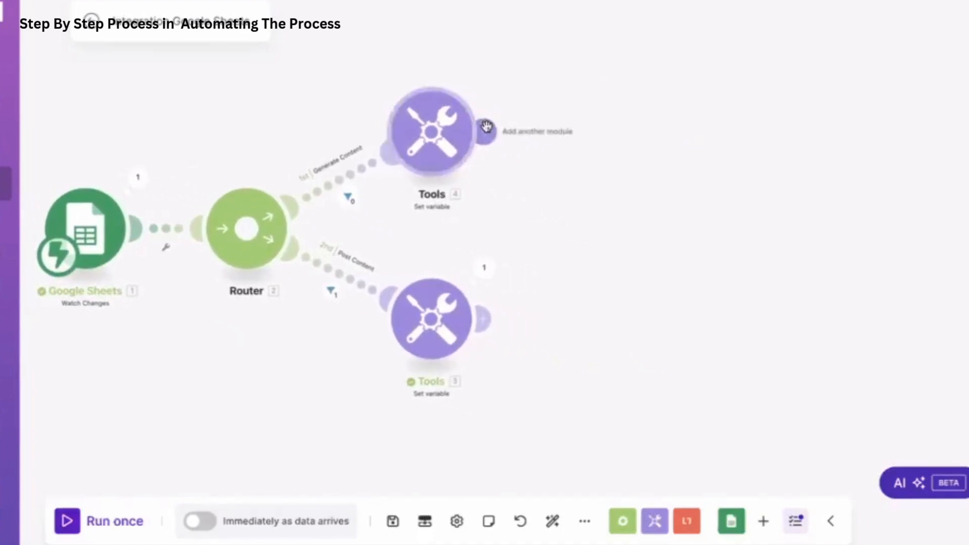
Add an OpenAI Create a Completion (Prompt) module after the Set variable module on the Generate Content route.
click(483, 131)
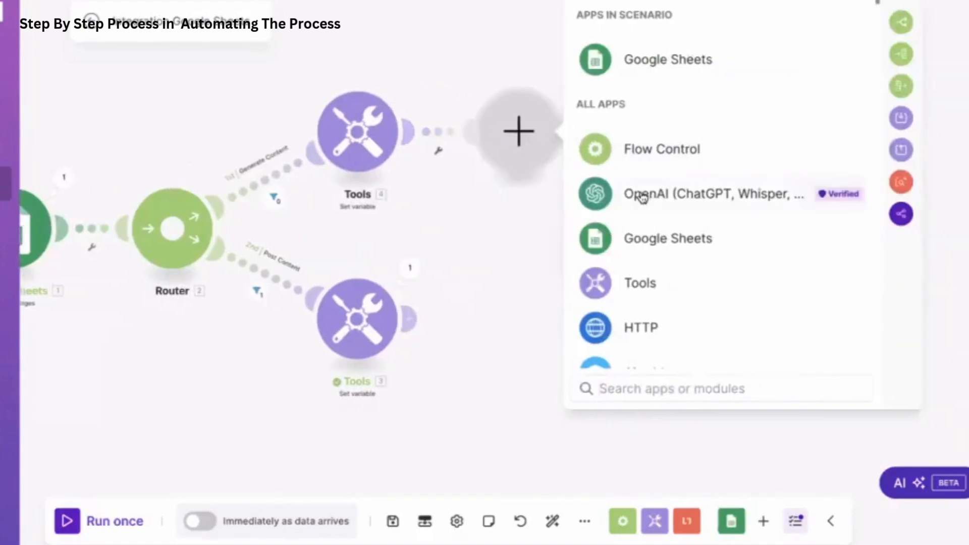
click(640, 192)
click(686, 254)
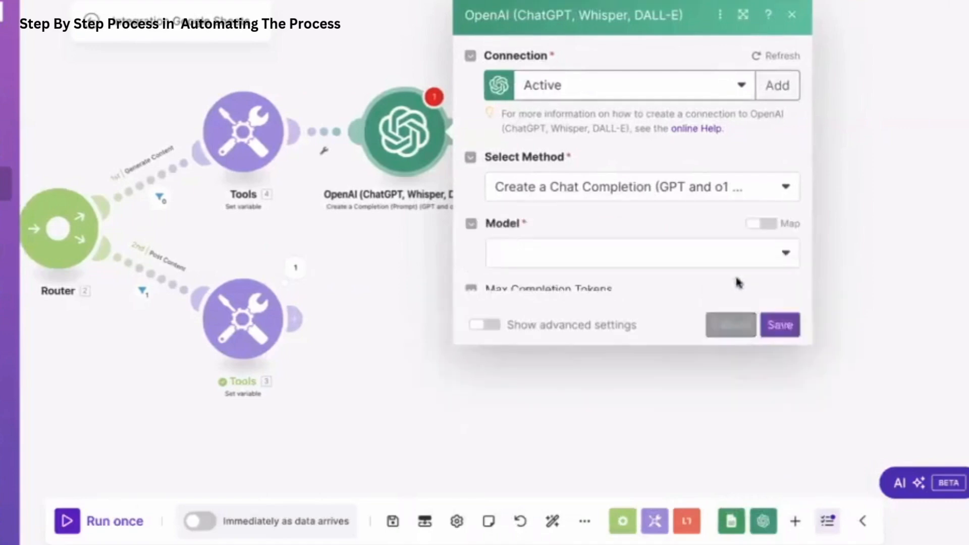
click(730, 497)
Delete the Generate Content route's Set variable module and attach the OpenAI module to the router in its place.
drag(428, 177, 328, 45)
key(Delete)
drag(544, 157, 385, 149)
Set the OpenAI module's model to gpt-4o (system).
click(379, 126)
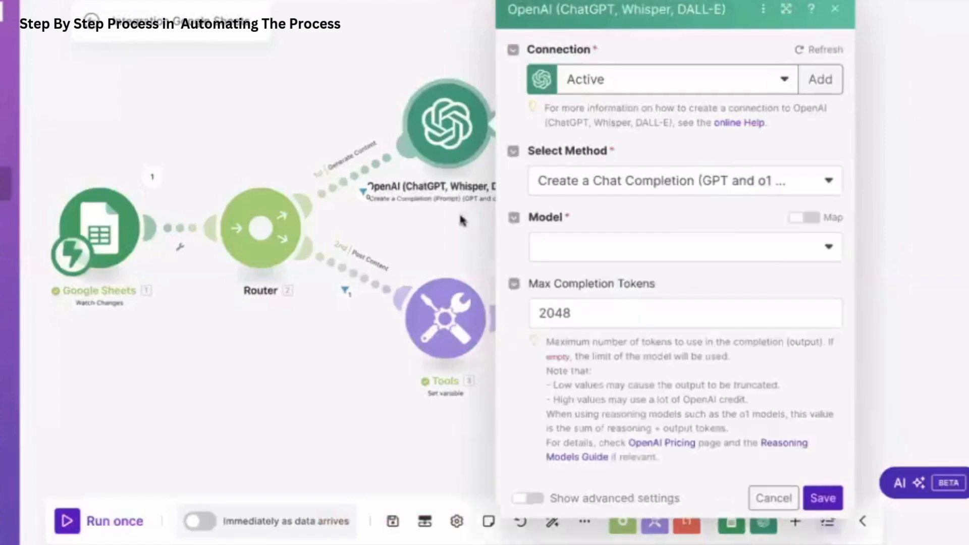
click(513, 250)
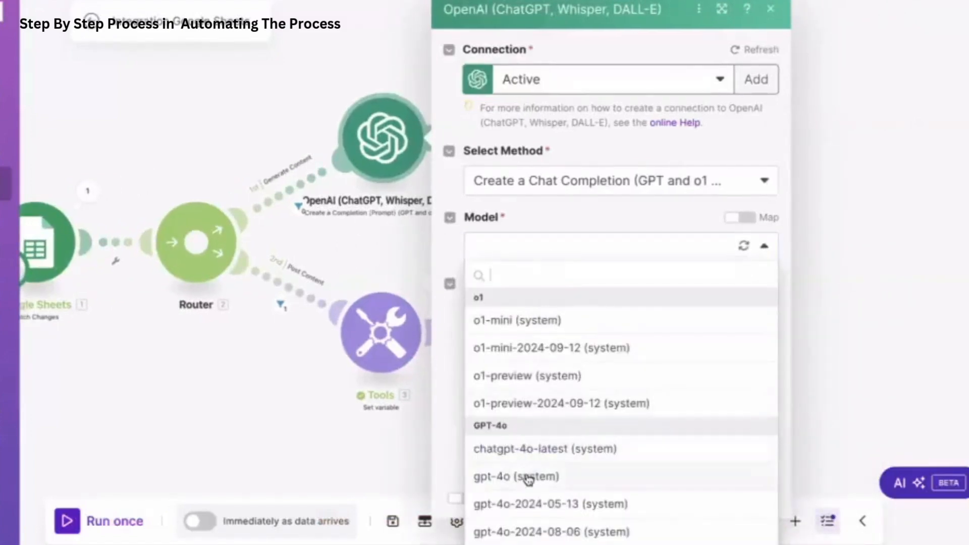
click(527, 479)
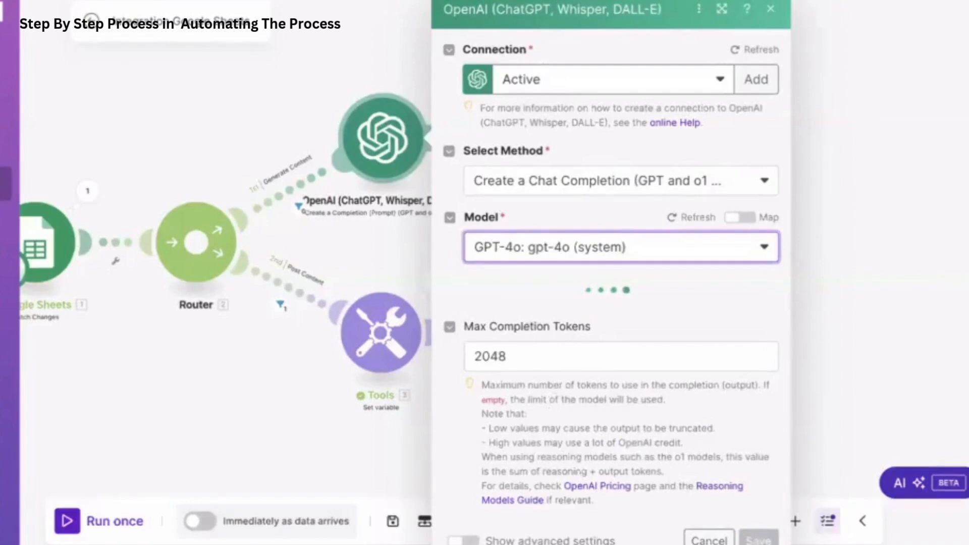
Add a first message with role Developer / System and the text "You are an expert facebook content assistant.".
click(521, 306)
click(531, 353)
click(529, 356)
scroll(566, 323, down, 2)
click(565, 325)
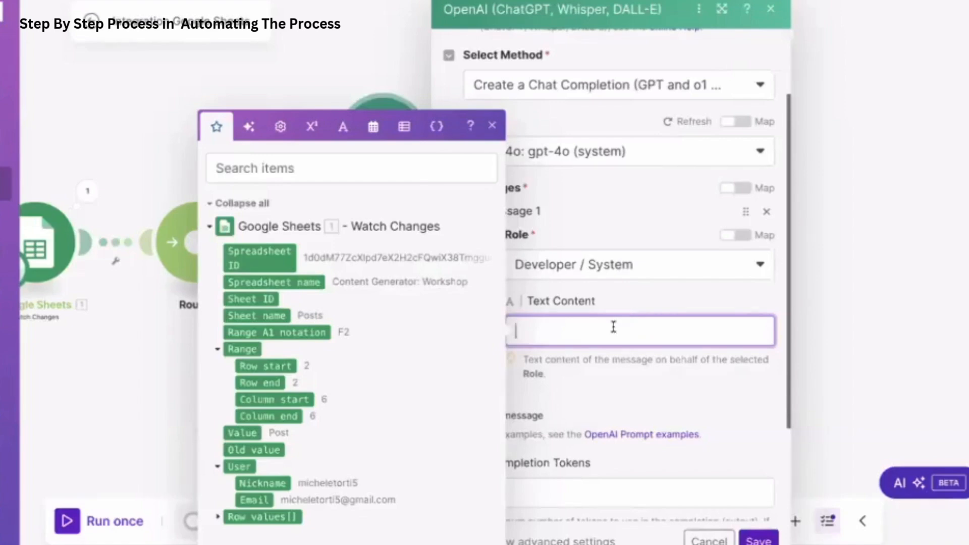
text(You)
click(604, 353)
text(a)
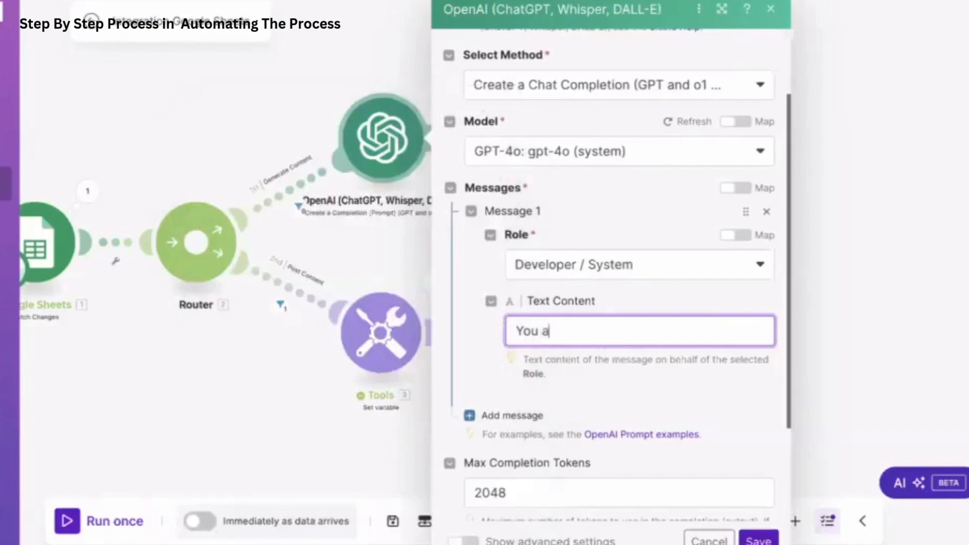
text(re an expert facebook content )
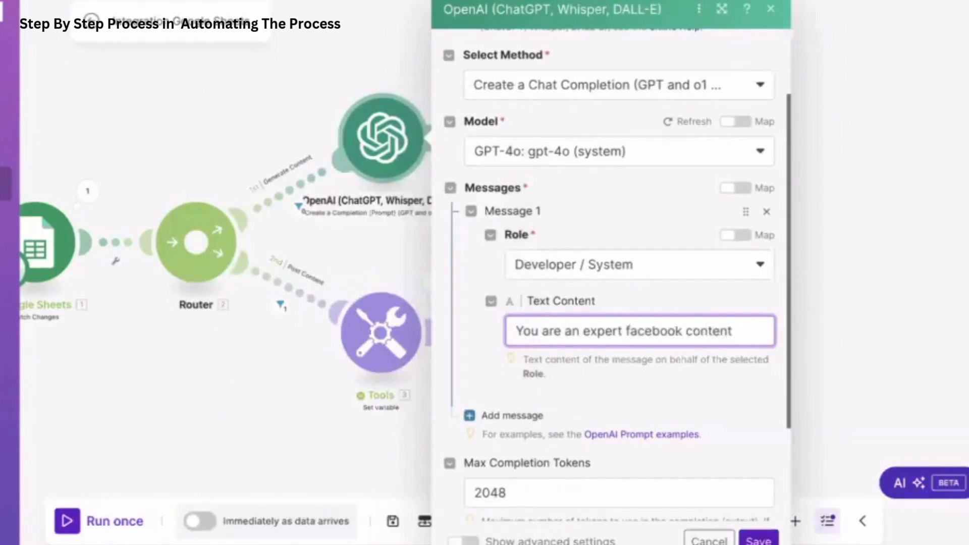
text(assistant.)
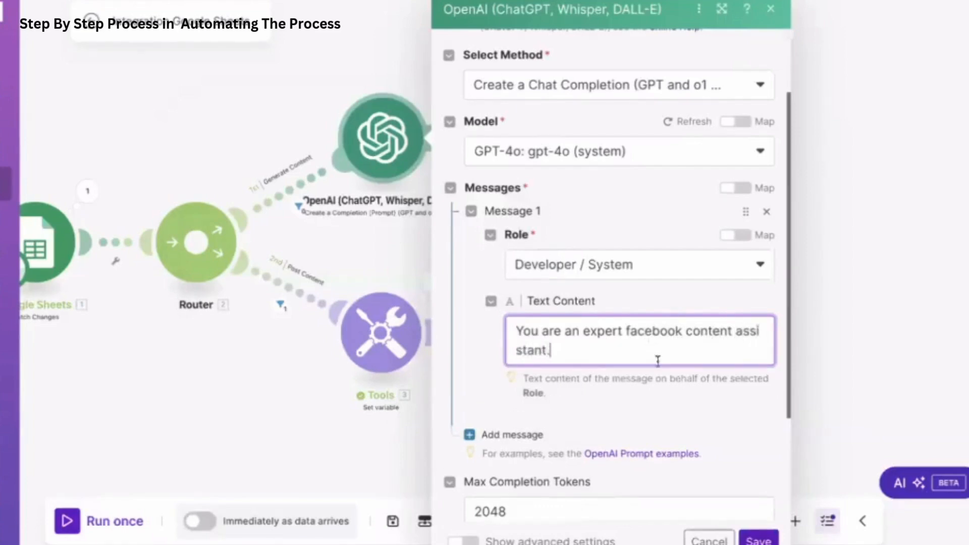
Add a second message to the OpenAI module with the role User.
scroll(667, 371, down, 2)
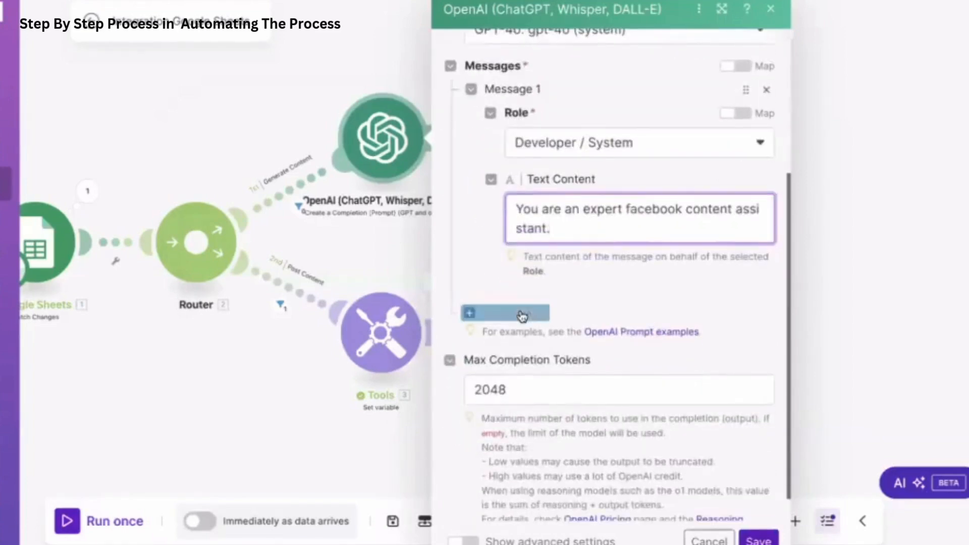
click(519, 313)
click(588, 368)
click(566, 396)
scroll(565, 374, down, 1)
Enter "Your task is to generate a captivating facebook post about the topic below." as the User message's text.
click(562, 372)
text(Your task i)
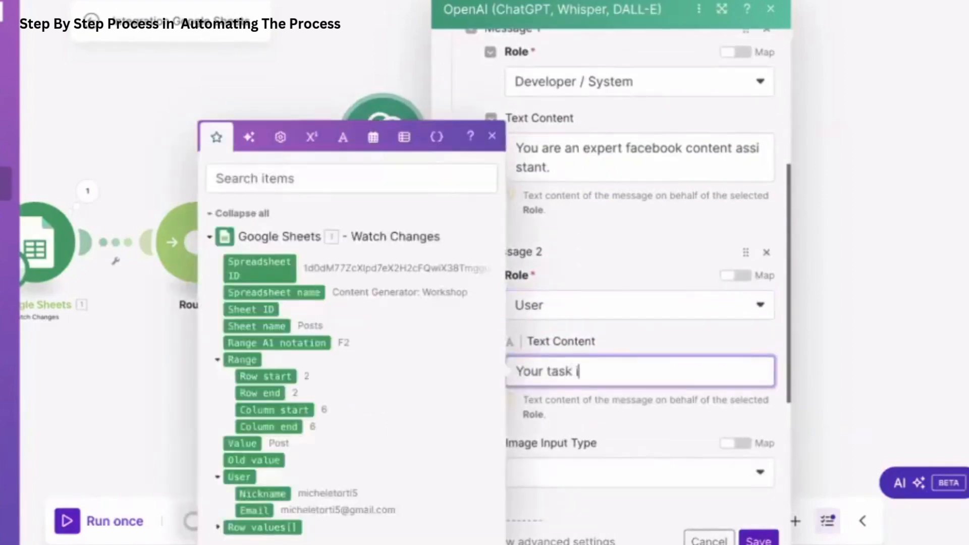
text(s to generate a fas)
key(BackSpace)
key(BackSpace)
key(BackSpace)
text(captivating )
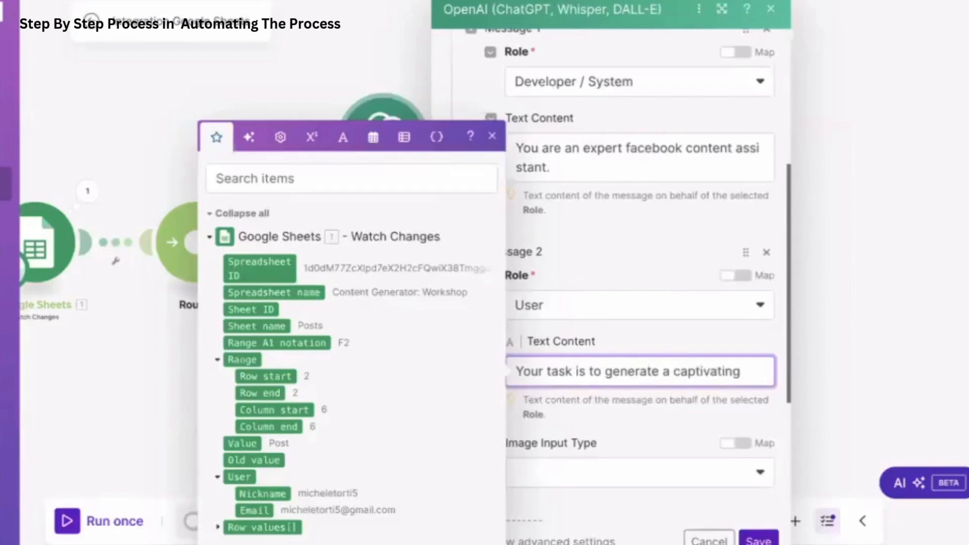
text(facebook post ab)
text(out the topic)
text( bwld)
key(BackSpace)
key(BackSpace)
text(low:)
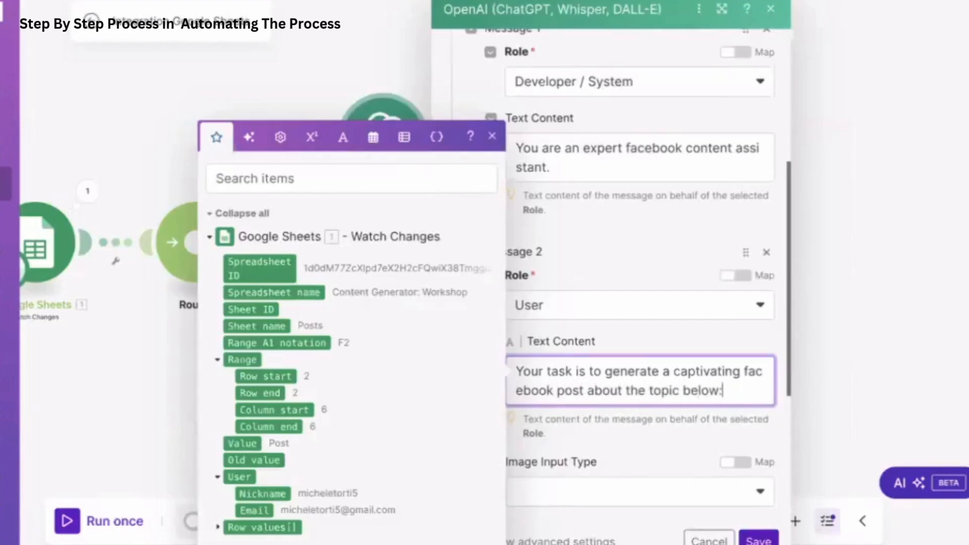
Add a separate paragraph to the User message reading "Your tone should be:" with the list item "1. Spartan and no frills".
key(Return)
key(Return)
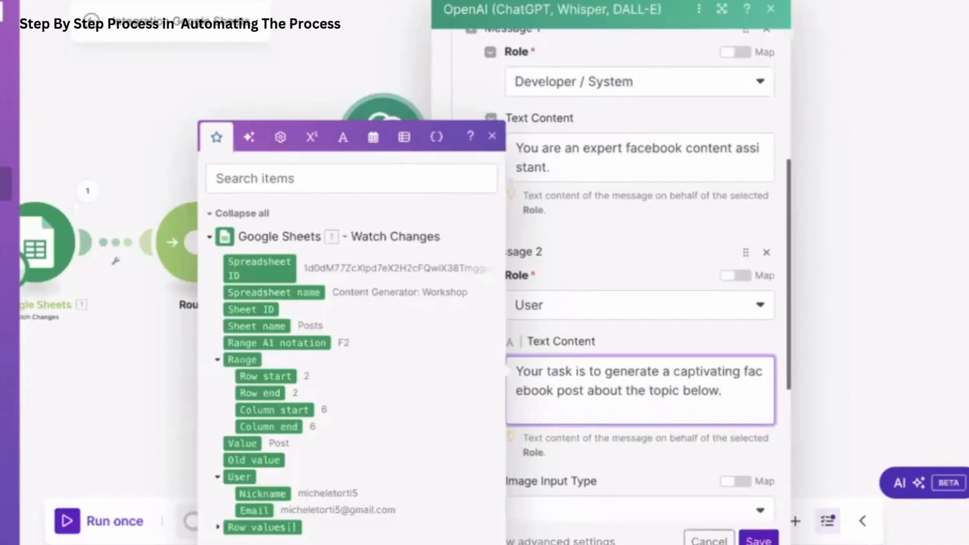
text(Yo)
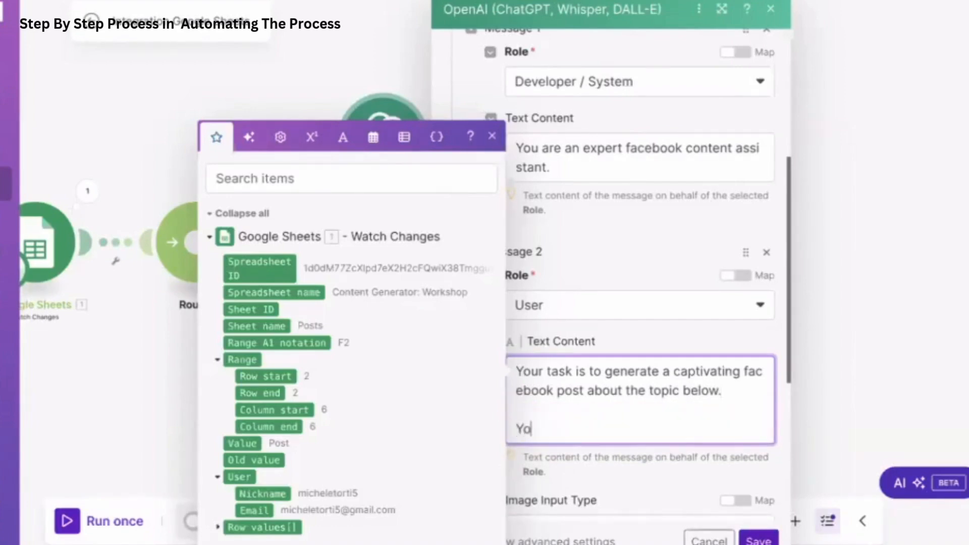
text(ur tone should be)
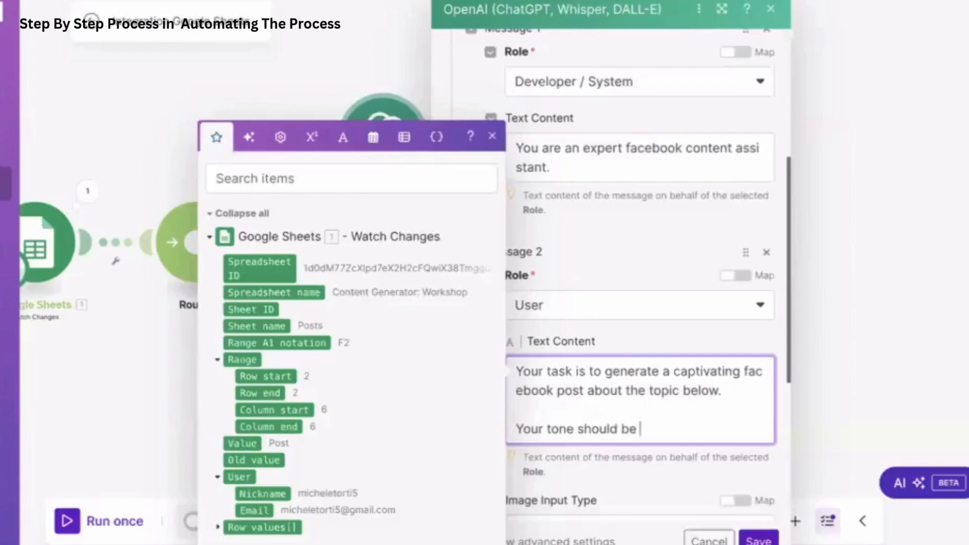
text(:)
key(Return)
text(1. Spart)
text(an )
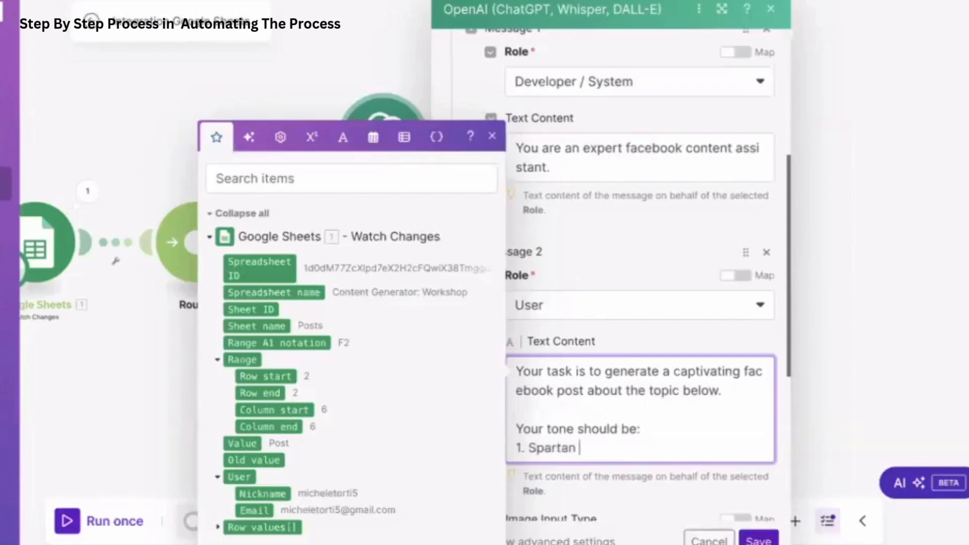
text(and no frills)
Add a further paragraph to the User message reading "You should only include one emoji at the end.".
key(Return)
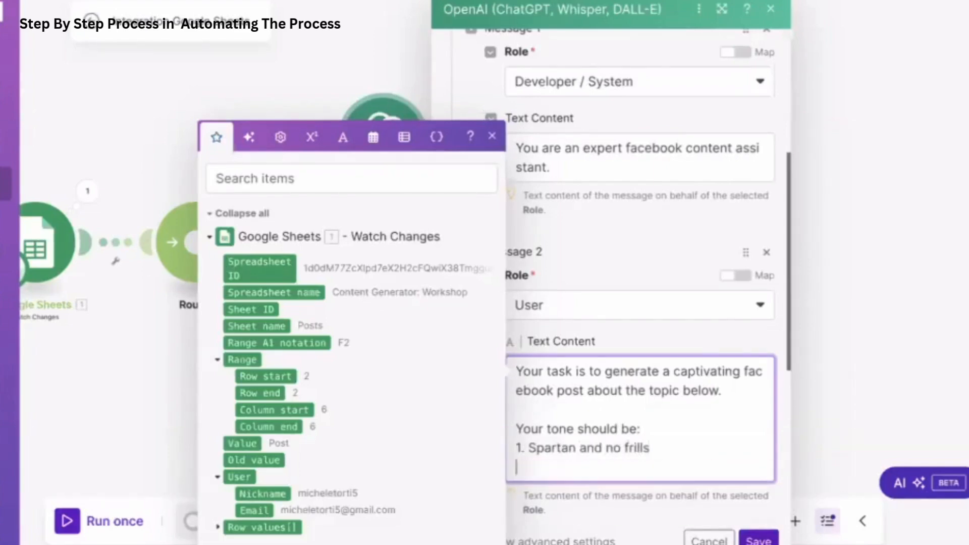
scroll(562, 304, down, 2)
key(Return)
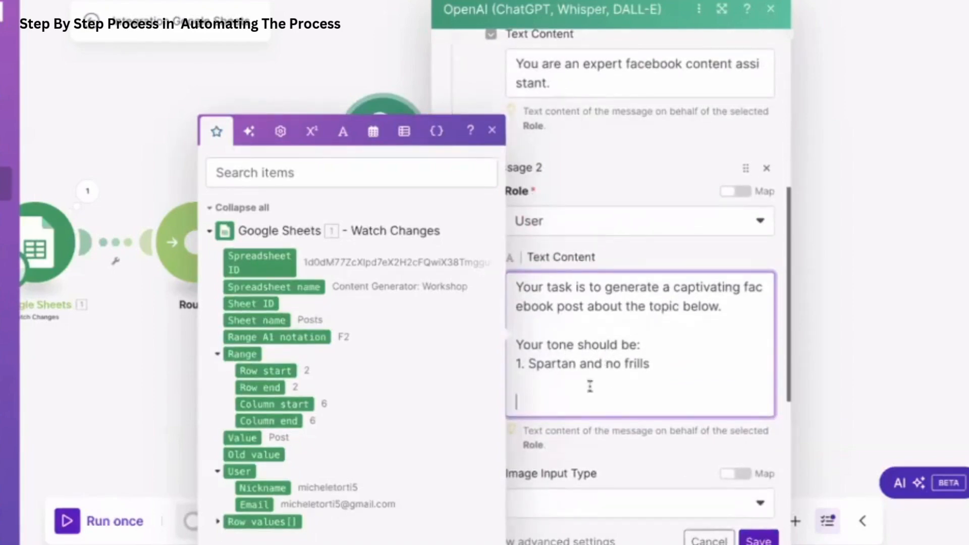
text(You shoul)
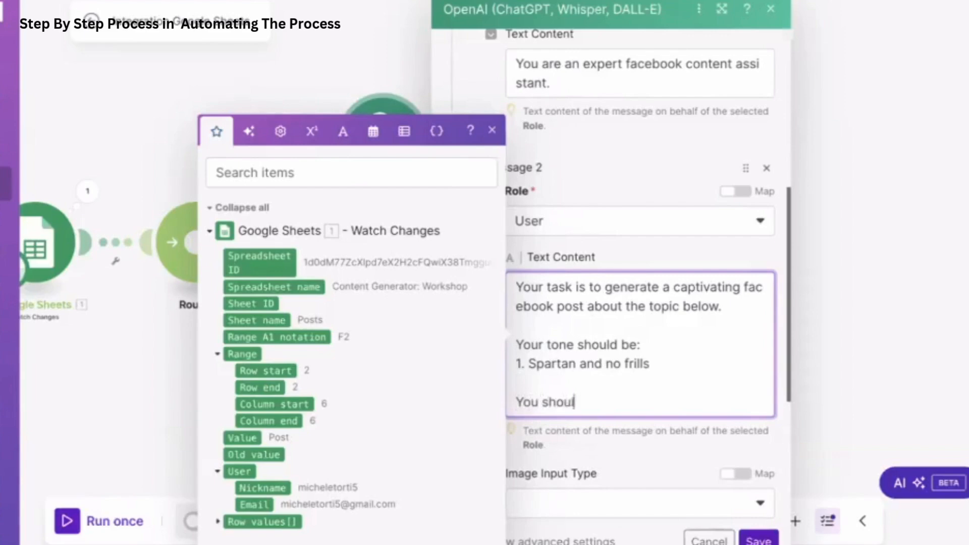
text(d only include one emoji at the end)
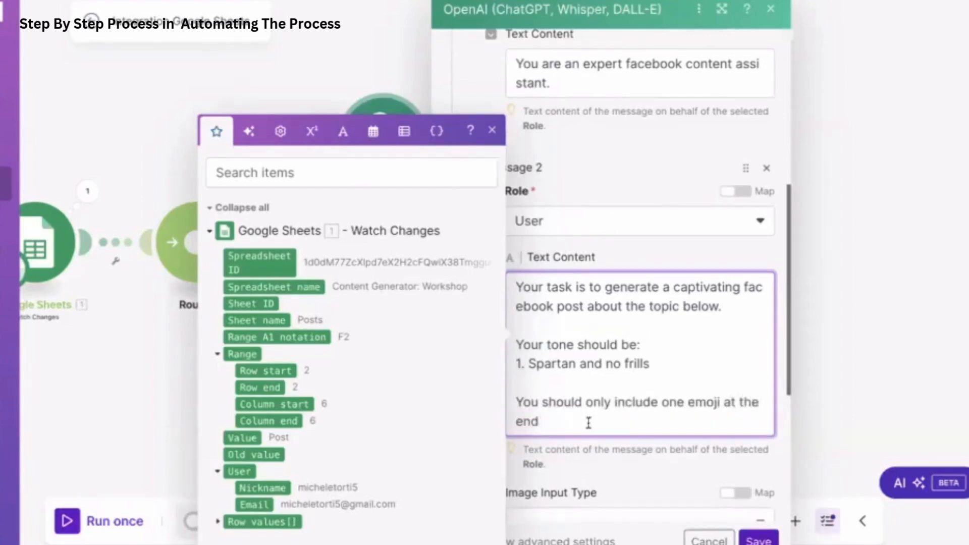
text(.)
key(Return)
scroll(606, 368, down, 4)
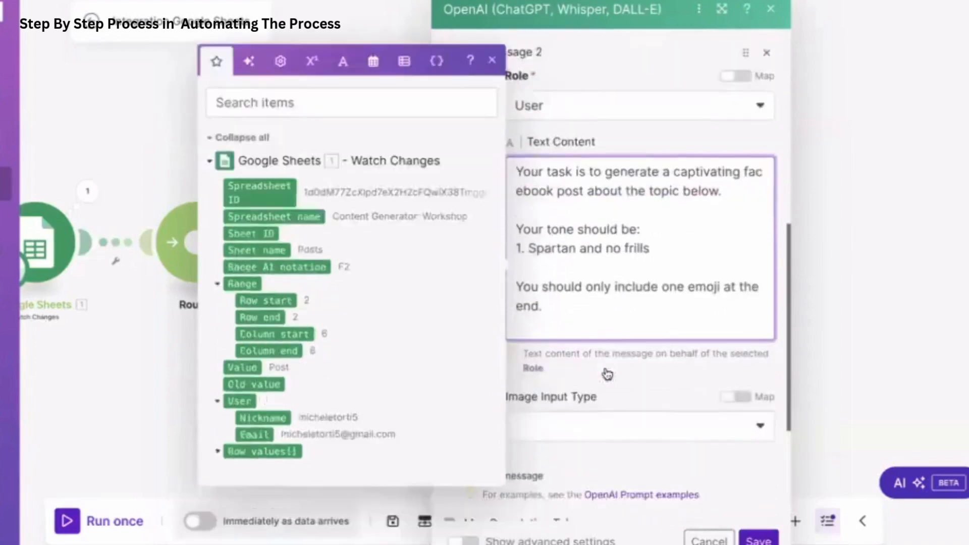
Add a separate paragraph to the User message reading "Your ONLY output should be the facebok post.".
key(Return)
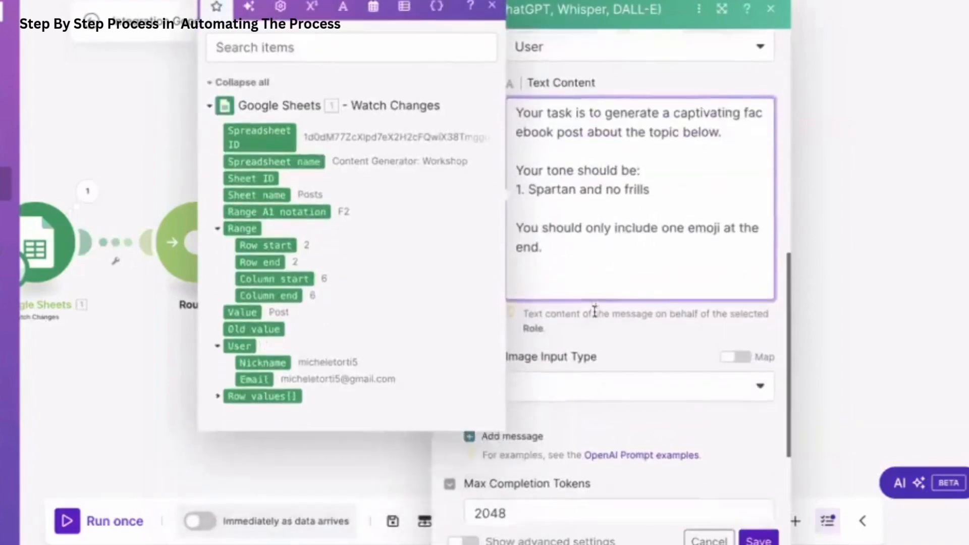
scroll(595, 316, up, 2)
text(YOur ON)
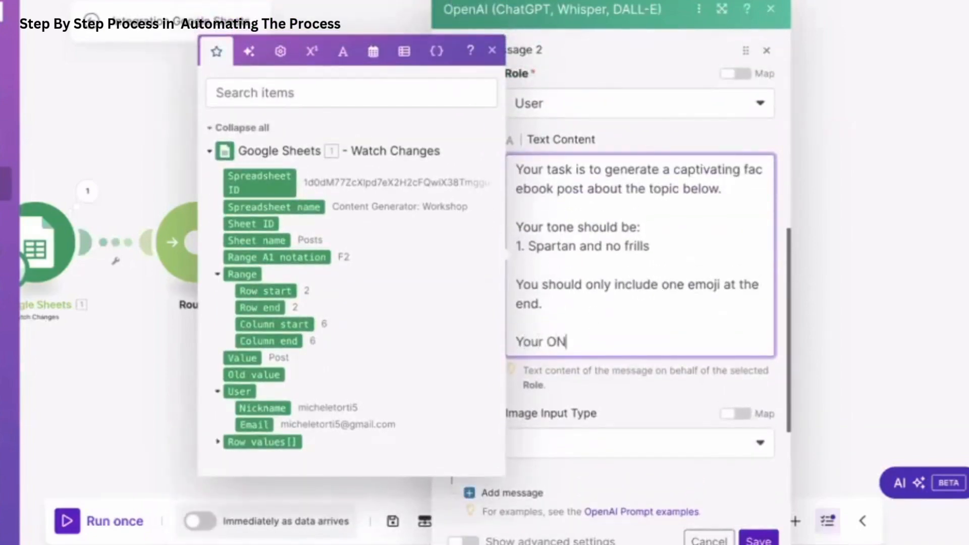
text(LY output should be the facebok)
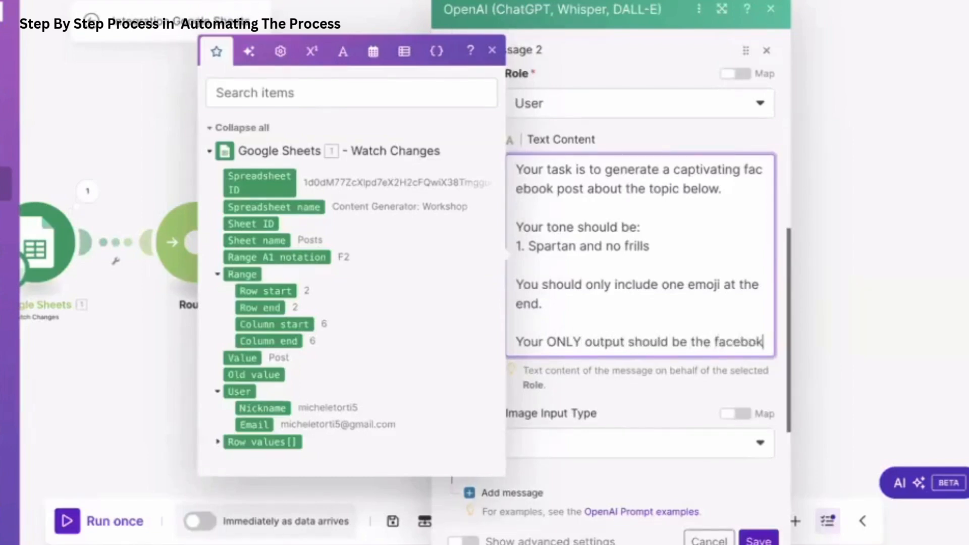
text( post.)
key(Return)
key(Return)
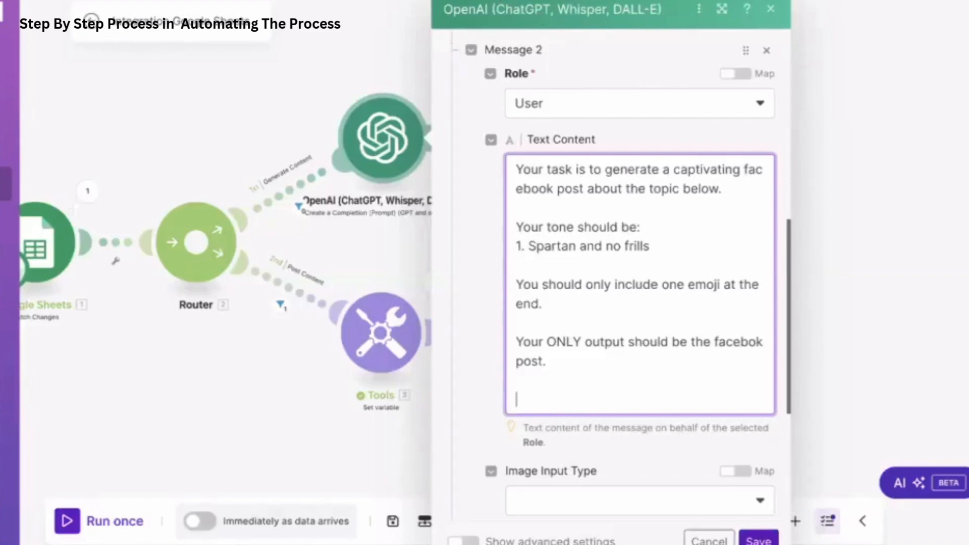
Insert the Google Sheets row value A, the Idea/Topic column, on its own line at the end of the User message.
click(591, 399)
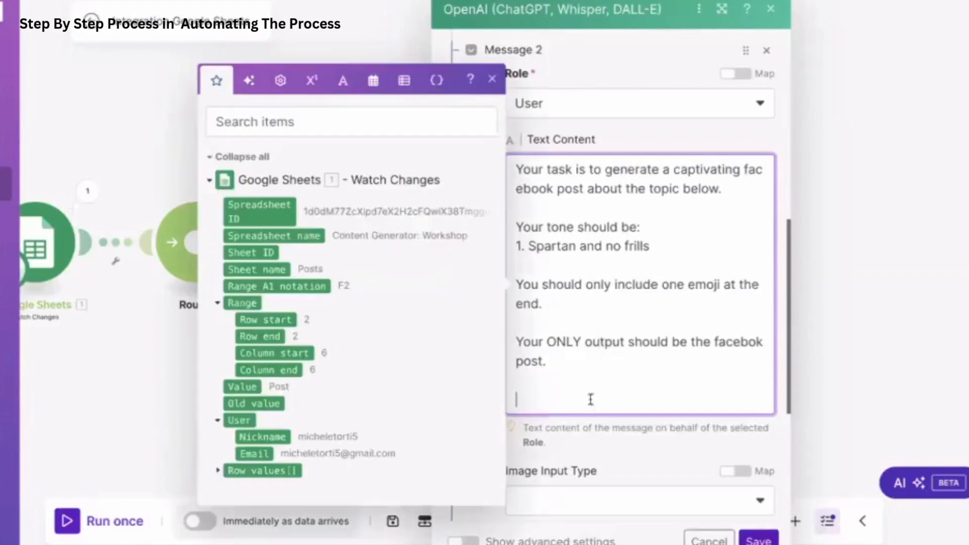
click(492, 81)
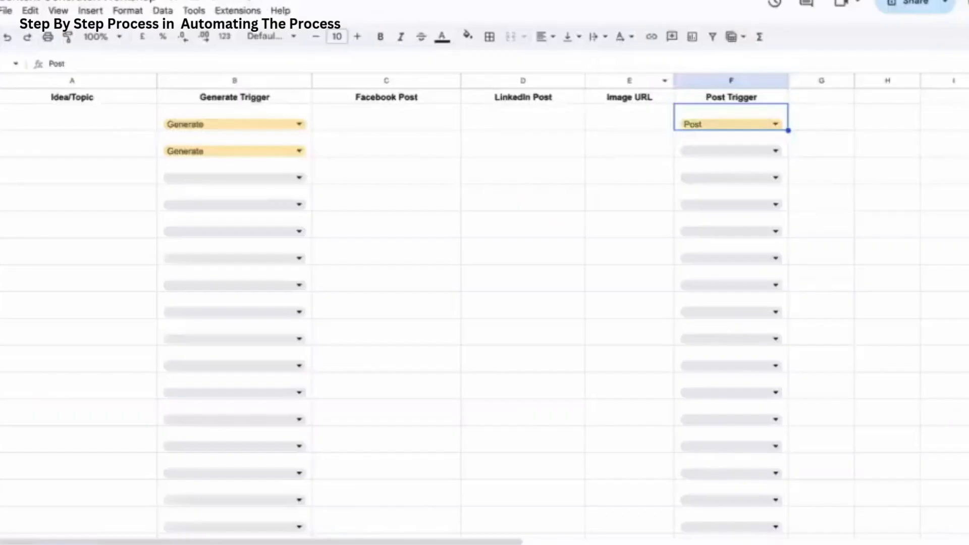
click(104, 121)
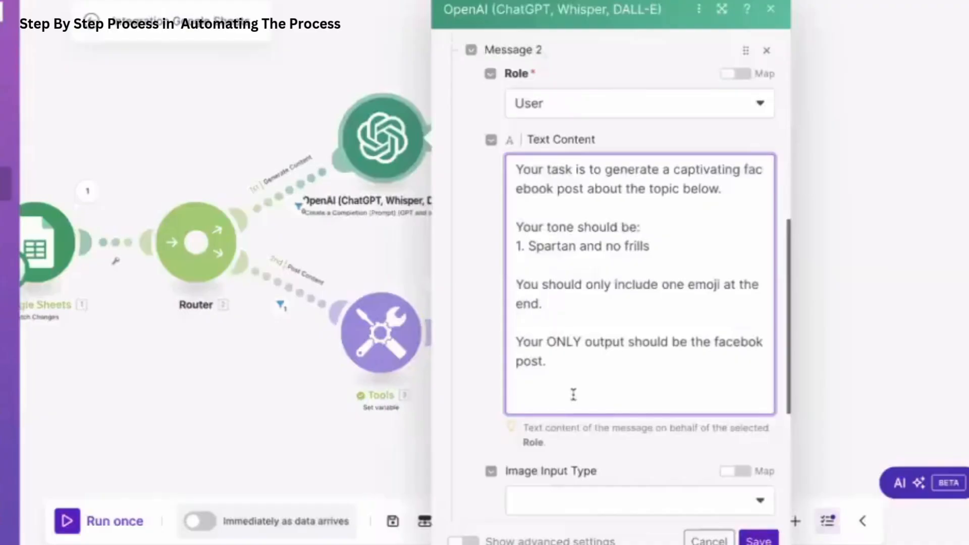
click(558, 393)
click(218, 471)
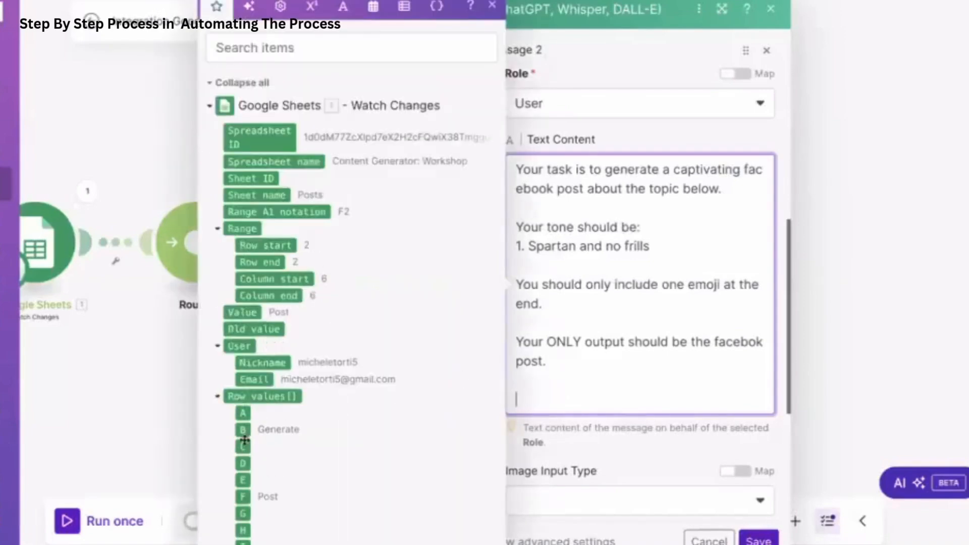
click(242, 413)
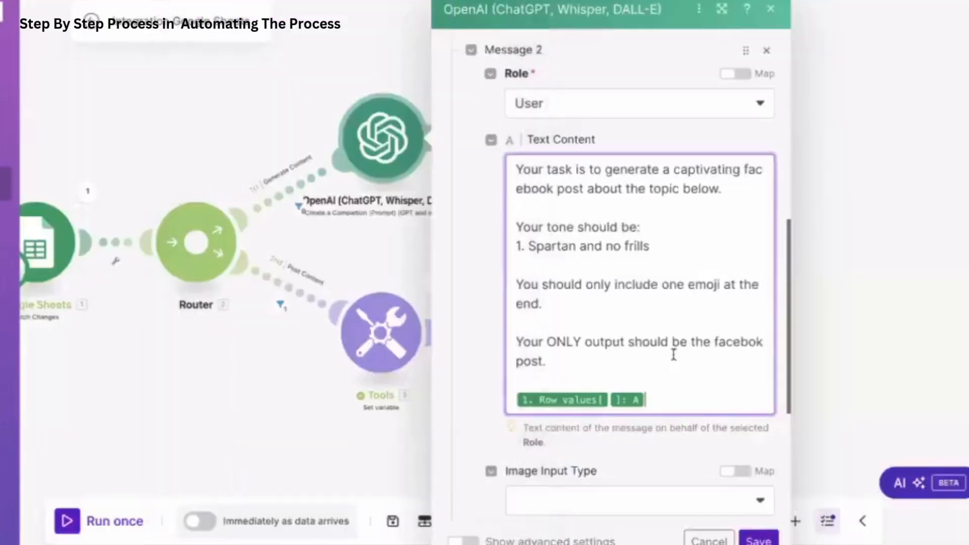
Put the label "Topic for content:" on the line above the inserted row value and save the OpenAI module.
click(518, 399)
text(Topic )
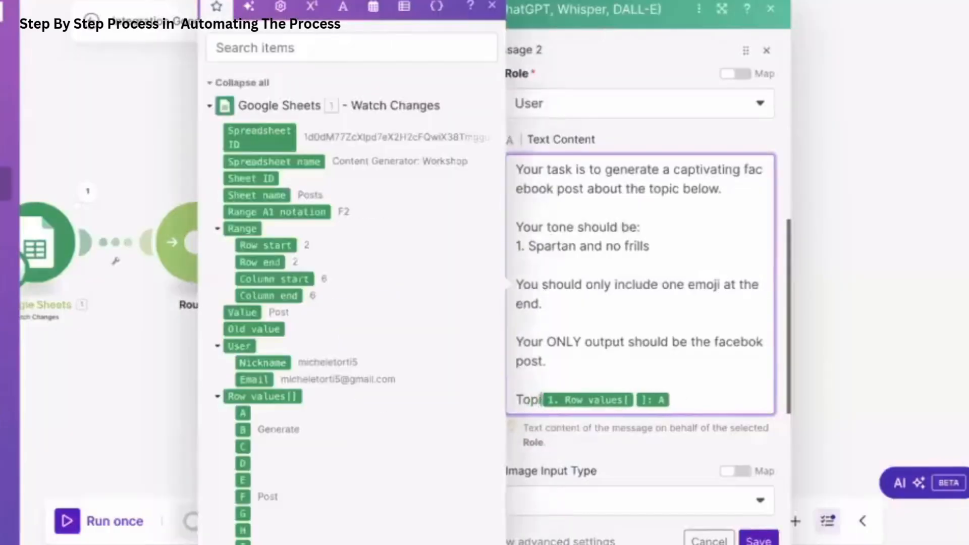
text(for content:)
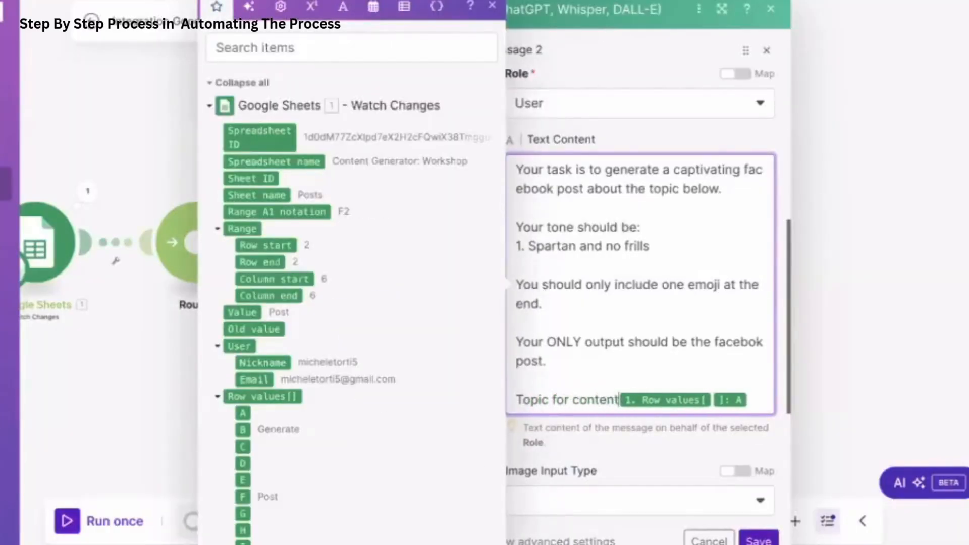
key(Return)
scroll(629, 434, down, 1)
scroll(629, 435, down, 5)
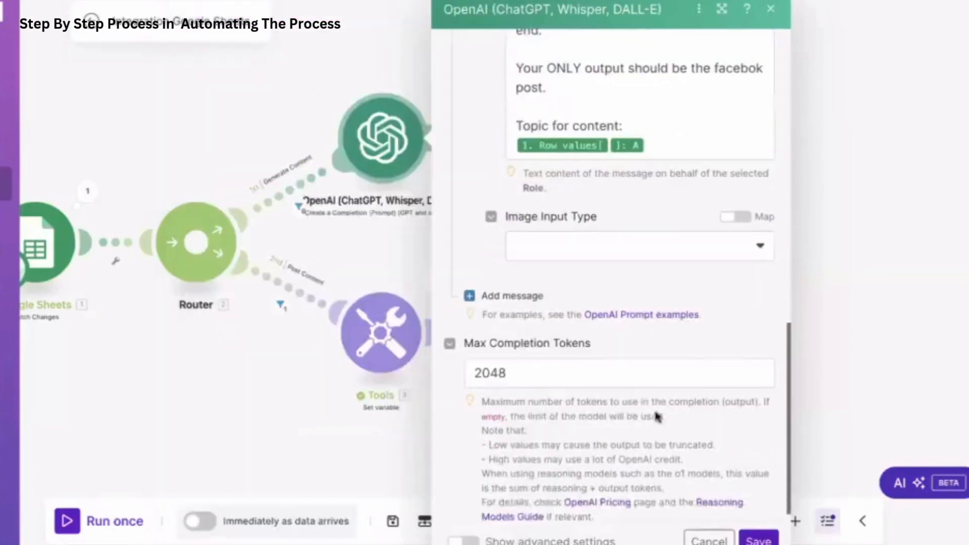
scroll(596, 357, up, 8)
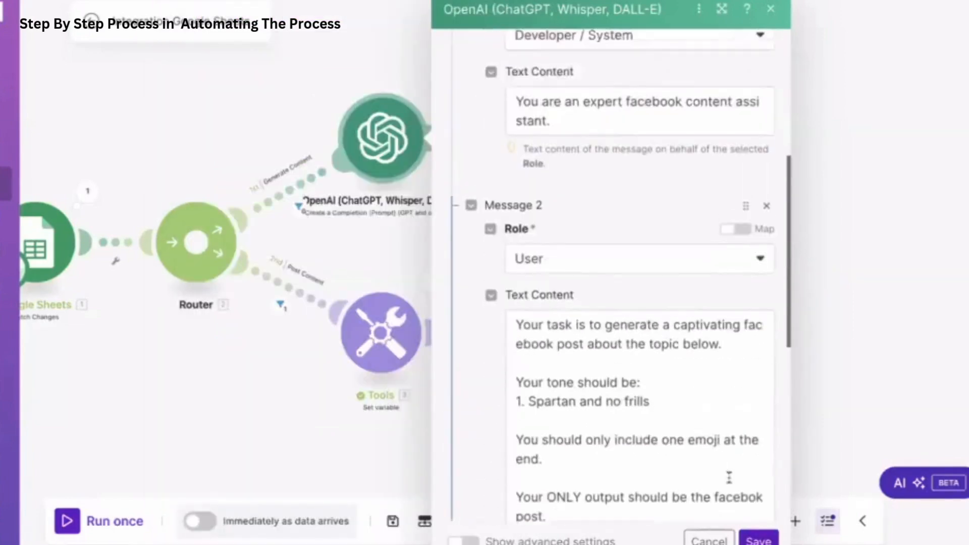
click(759, 541)
Rename the OpenAI module on the Generate Content route as "Facebook Post".
drag(595, 331, 599, 403)
right_click(398, 235)
click(457, 318)
text(Fac)
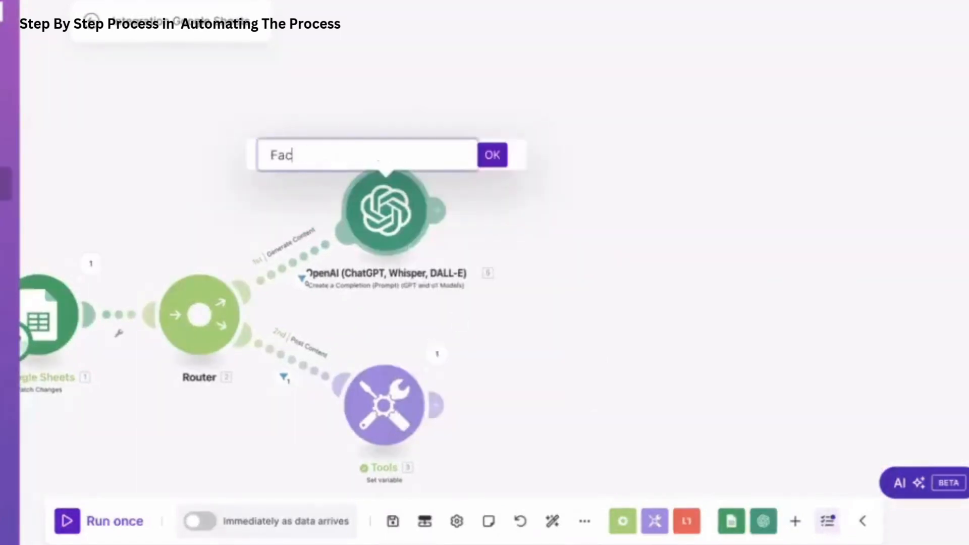
text(ebook Post)
click(487, 161)
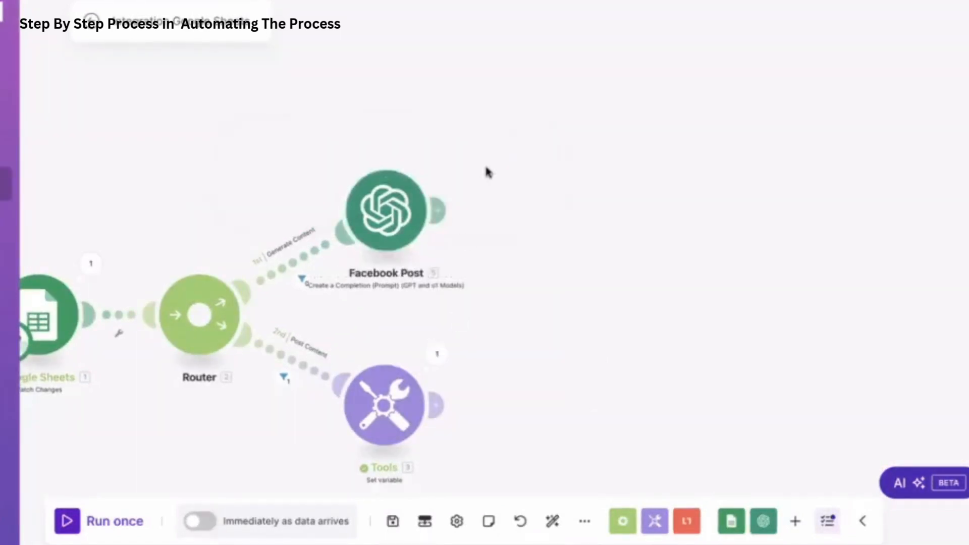
Clone the Facebook Post module and connect the copy directly after it on the Generate Content route.
drag(485, 164, 405, 164)
right_click(305, 209)
click(362, 314)
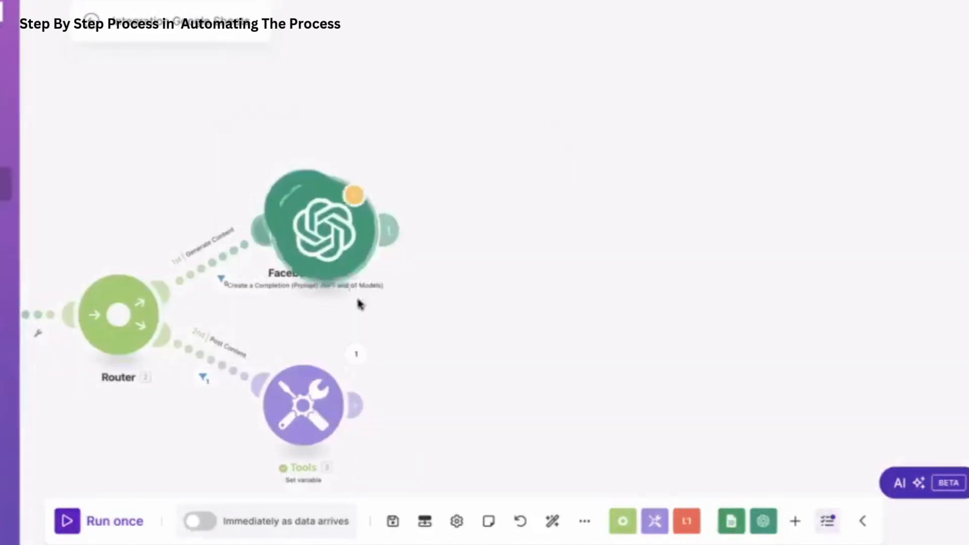
click(464, 218)
right_click(324, 214)
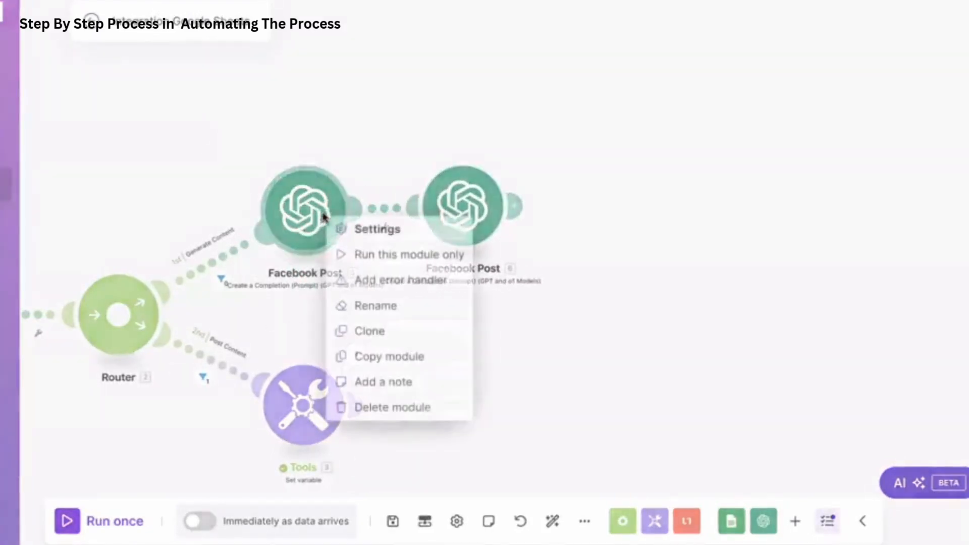
click(363, 331)
Rename the cloned OpenAI module as "LinkedIn Post".
drag(384, 302, 344, 303)
right_click(425, 232)
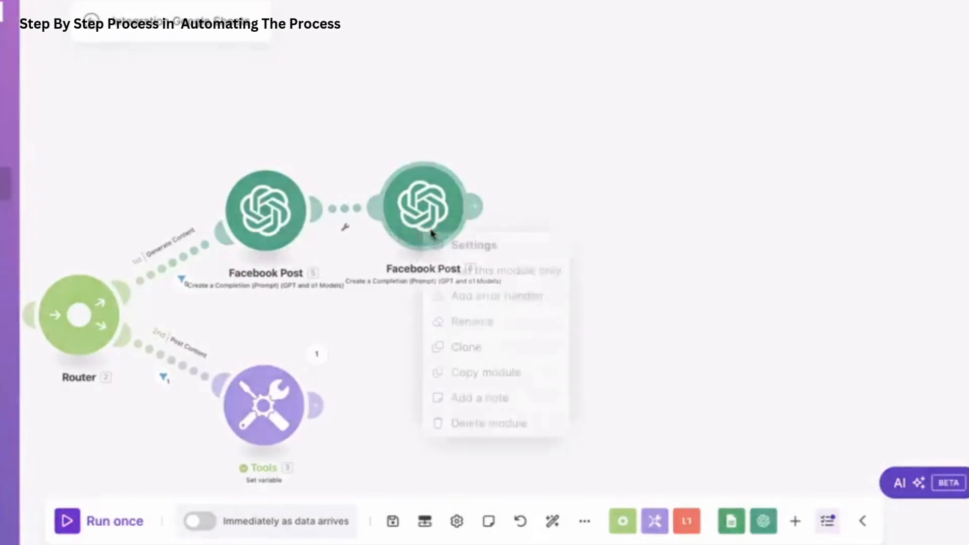
click(484, 320)
double_click(347, 152)
text(LinkedIn)
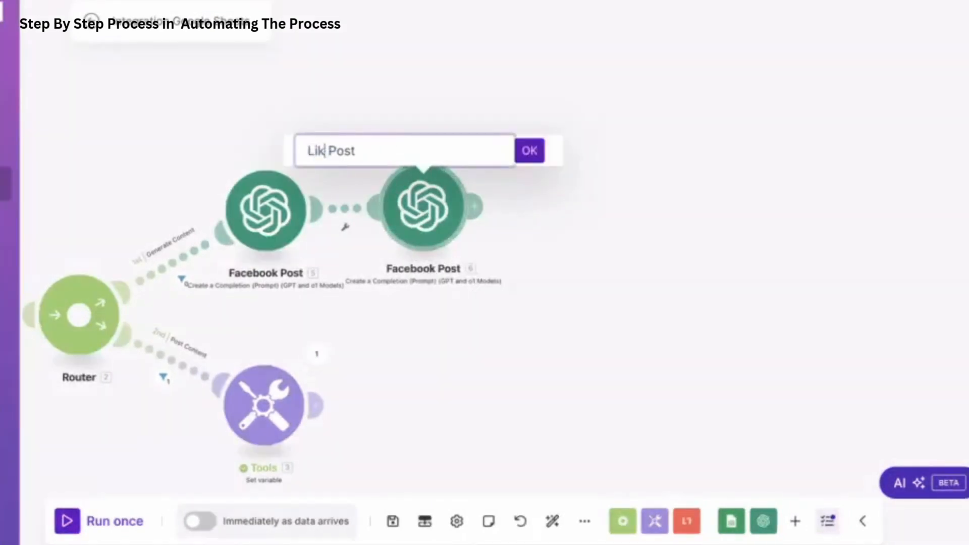
key(Return)
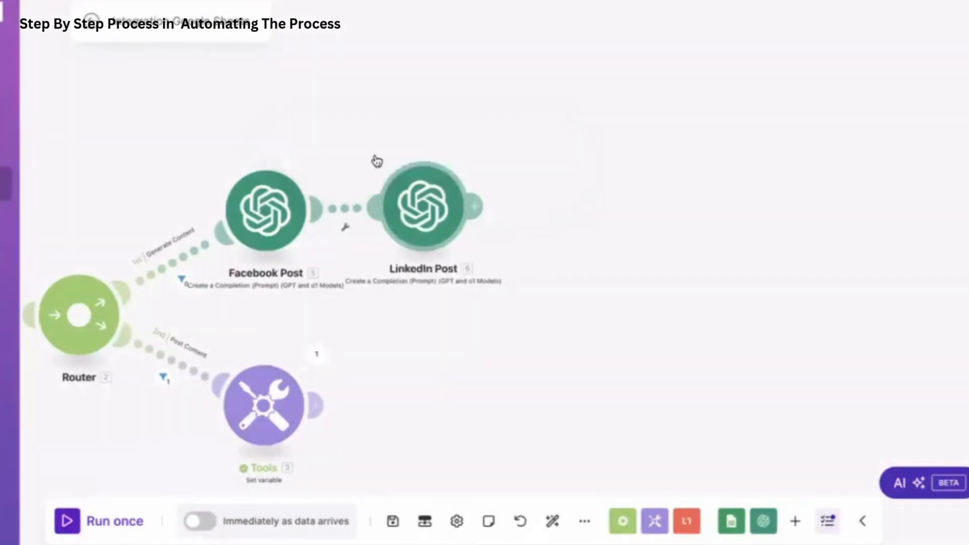
Change "facebook" to "LinkedIn" in the LinkedIn Post module's Developer / System message.
click(418, 217)
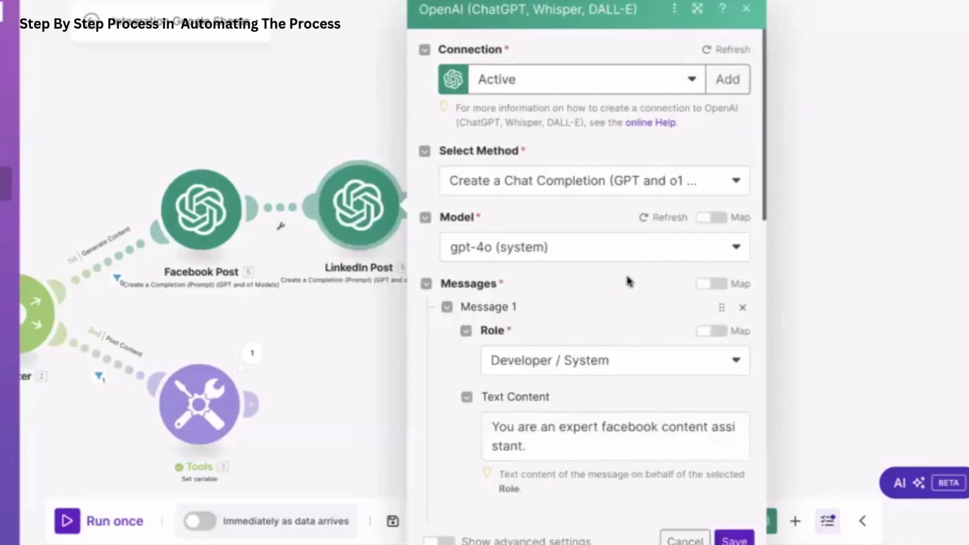
scroll(627, 280, down, 3)
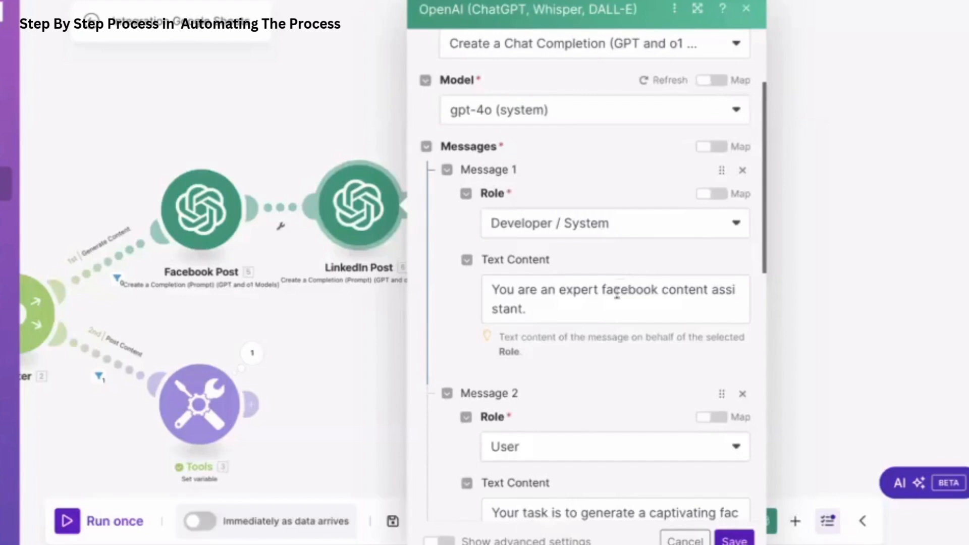
double_click(620, 289)
key(BackSpace)
text(LinkedIn)
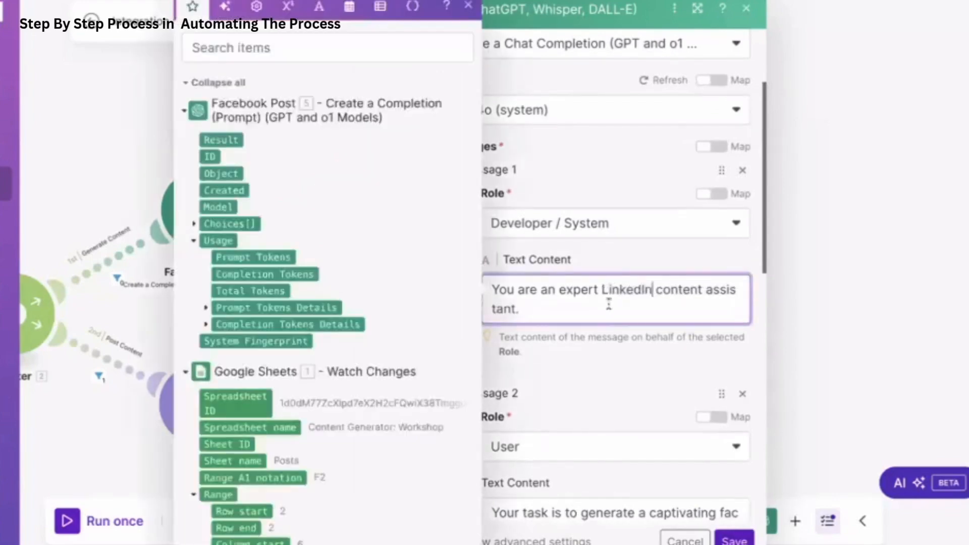
Replace "facebook" with "LinkedIn" in the opening task sentence of the LinkedIn Post module's User message.
scroll(593, 362, down, 5)
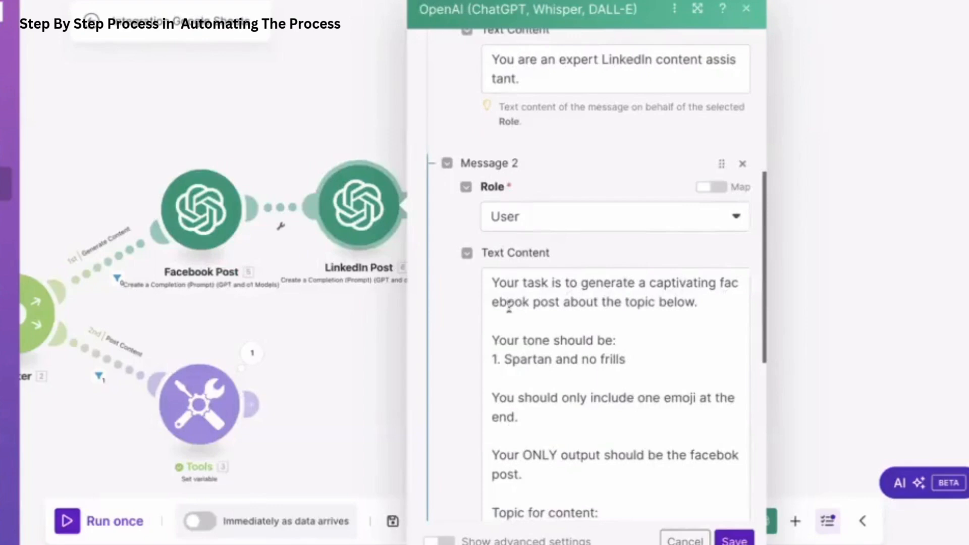
double_click(509, 305)
text(LinkedIn)
key(BackSpace)
key(BackSpace)
key(BackSpace)
key(BackSpace)
text(edIn)
Replace "facebok" with "LinkedIn" in the User message's "Your ONLY output" sentence and save the LinkedIn Post module.
scroll(540, 341, down, 5)
double_click(720, 227)
text(Linekd)
key(BackSpace)
key(BackSpace)
key(BackSpace)
text(kedIn)
click(734, 540)
In the Google Sheets Posts sheet, enter the topic "Why miami florida is the best place" in cell A4.
drag(453, 307, 561, 307)
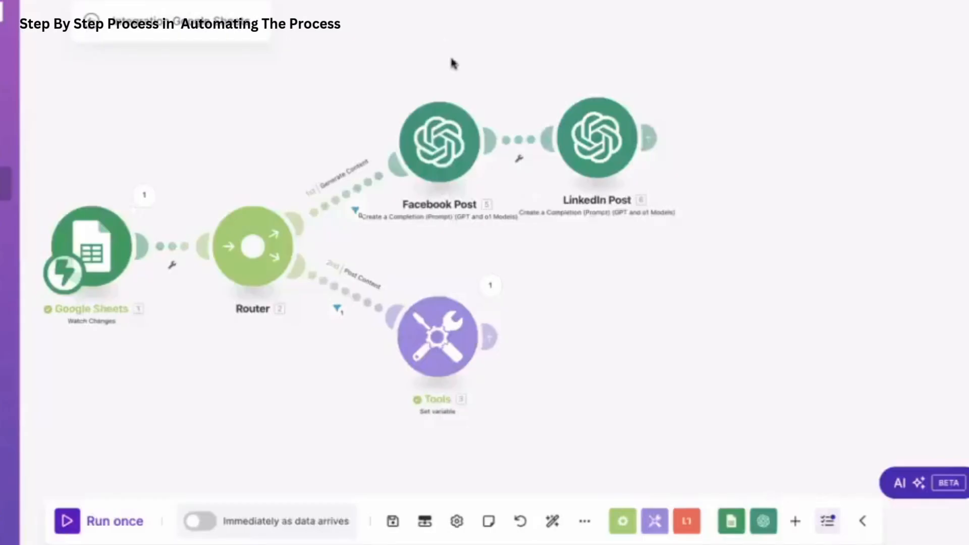
scroll(401, 65, right, 3)
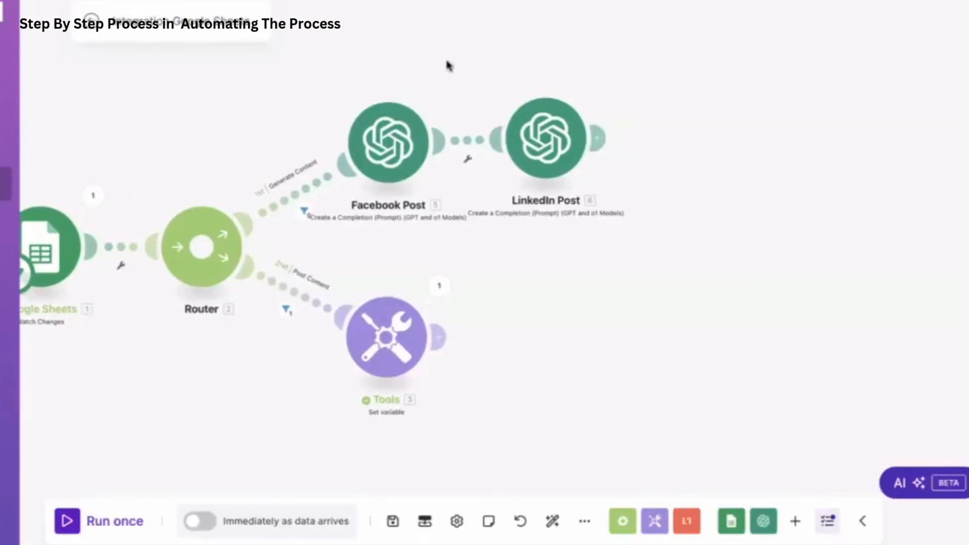
scroll(448, 64, left, 4)
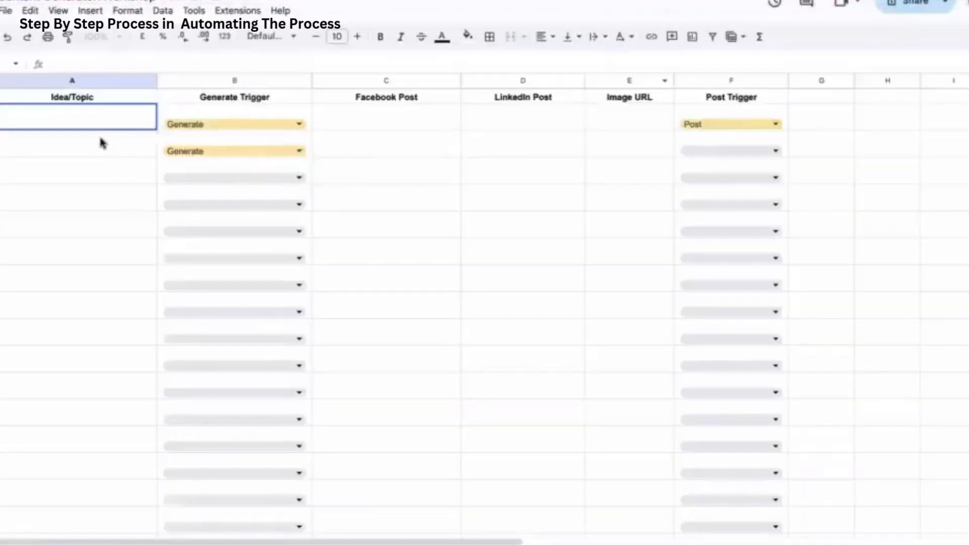
click(99, 143)
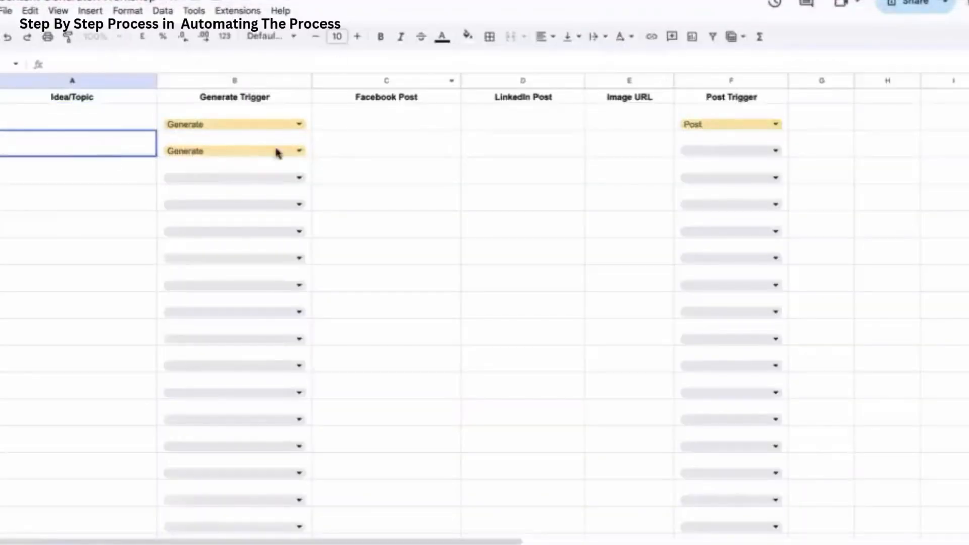
click(139, 177)
text(Why)
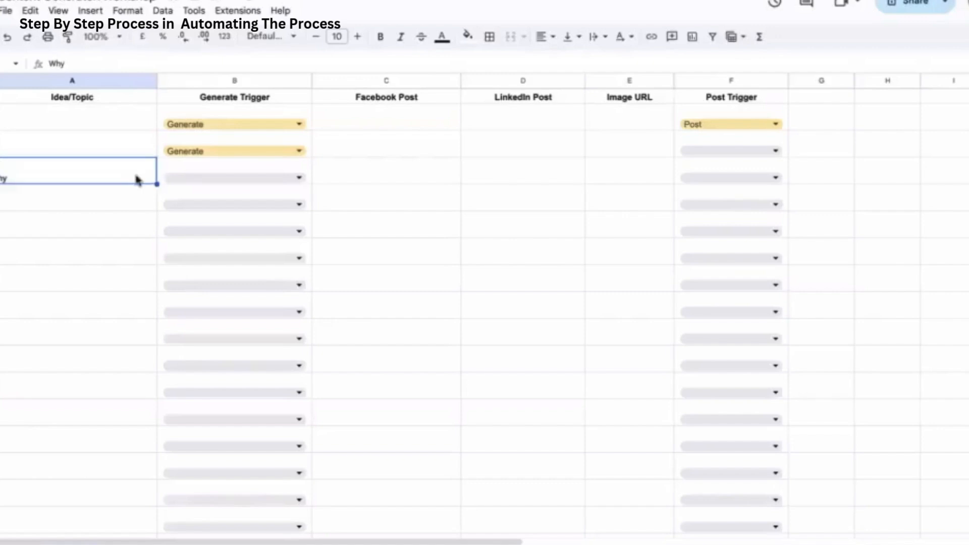
text( the)
key(BackSpace)
key(BackSpace)
key(BackSpace)
text(miami florida is)
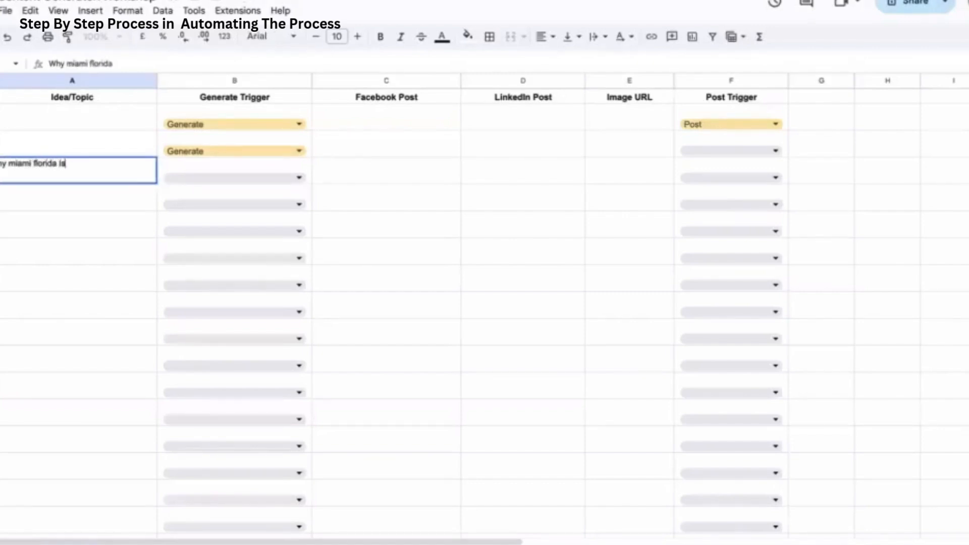
text( the best pla)
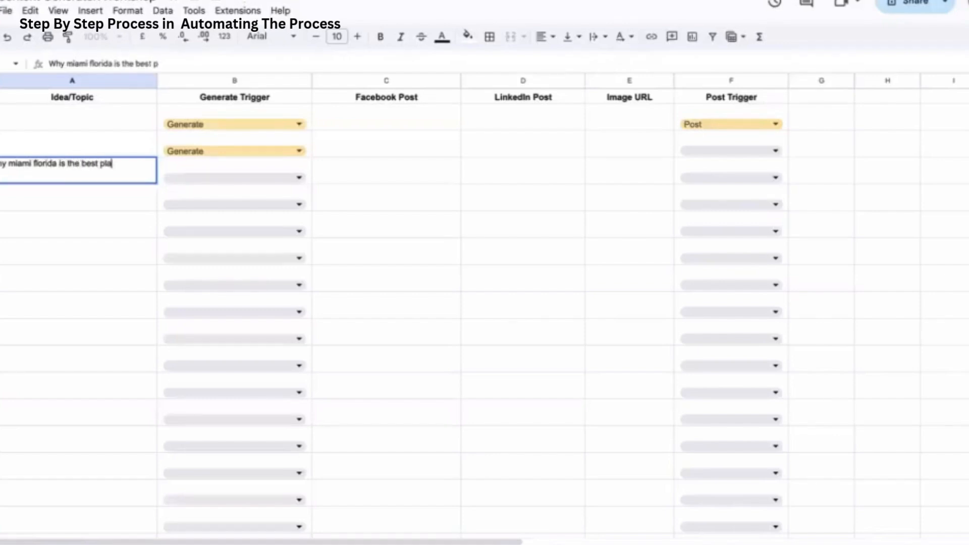
text(ce)
key(Return)
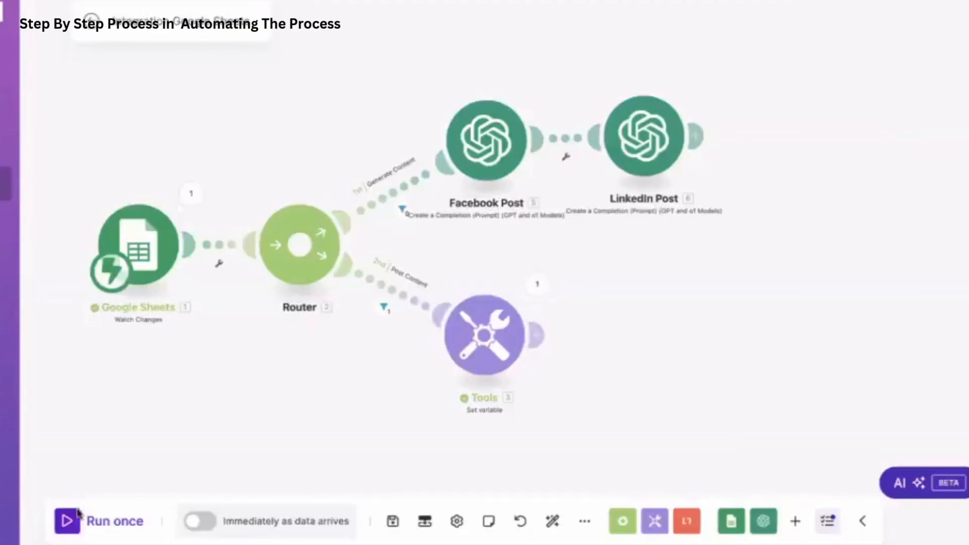
Run the Make scenario once waiting for new data, and set the Generate Trigger of the Miami topic's row to Generate.
click(88, 521)
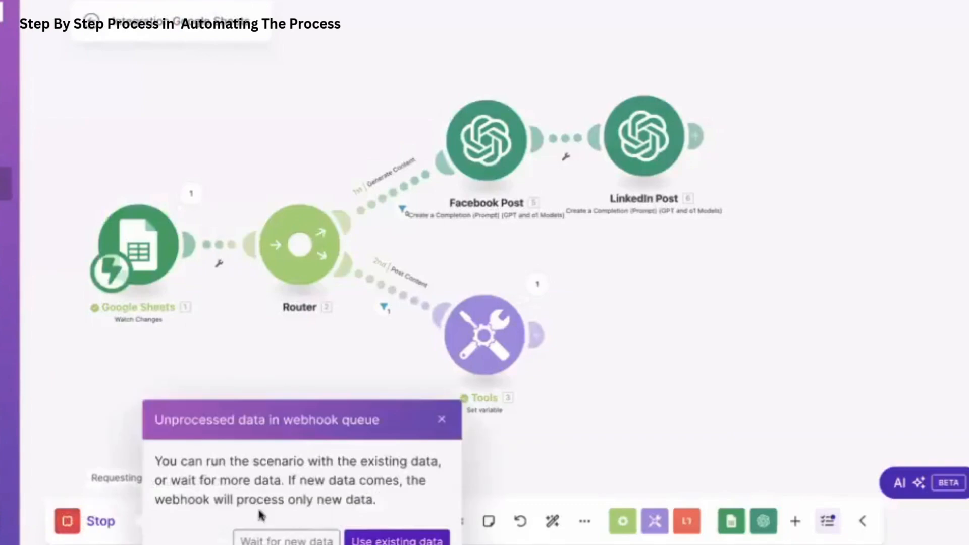
click(279, 536)
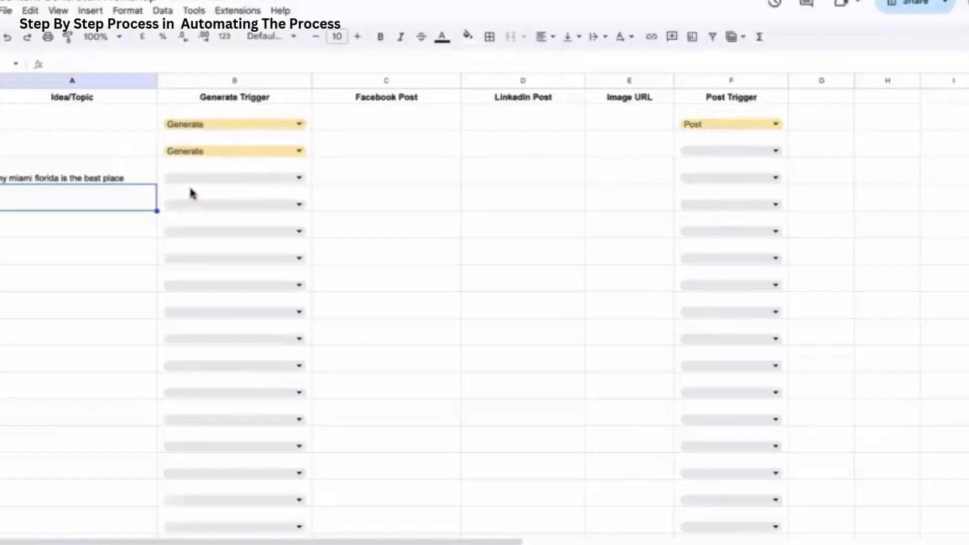
click(192, 184)
click(205, 197)
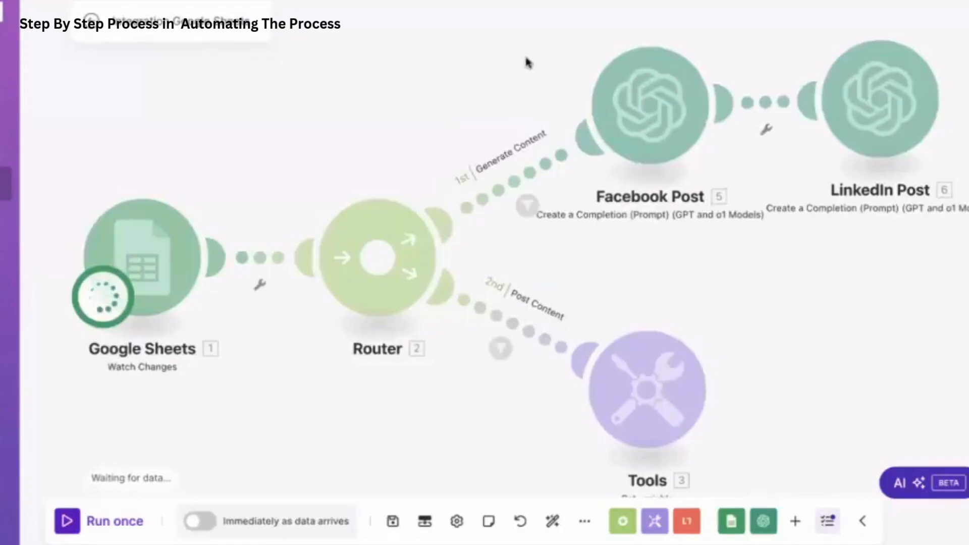
Examine the generated text in the Facebook Post module's run output.
drag(529, 60, 288, 114)
drag(459, 68, 364, 71)
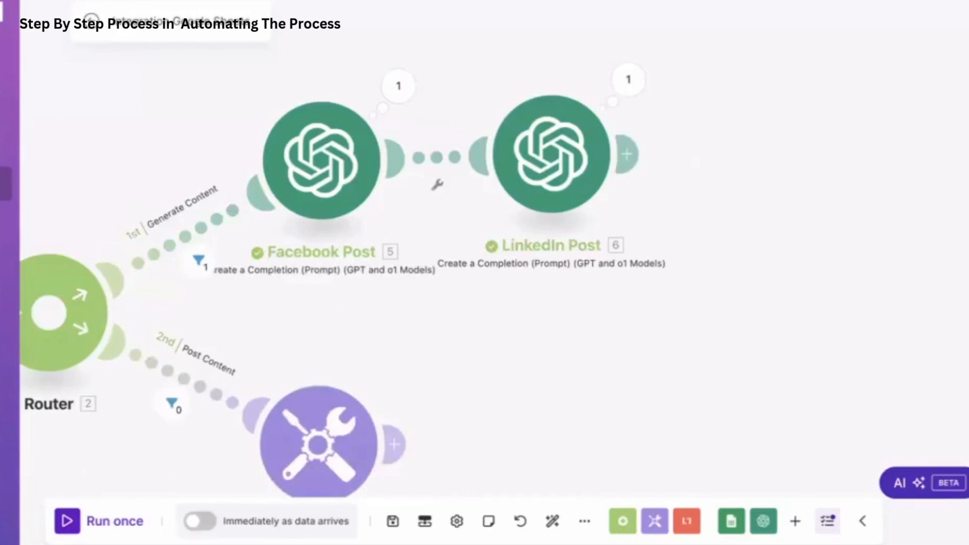
click(344, 86)
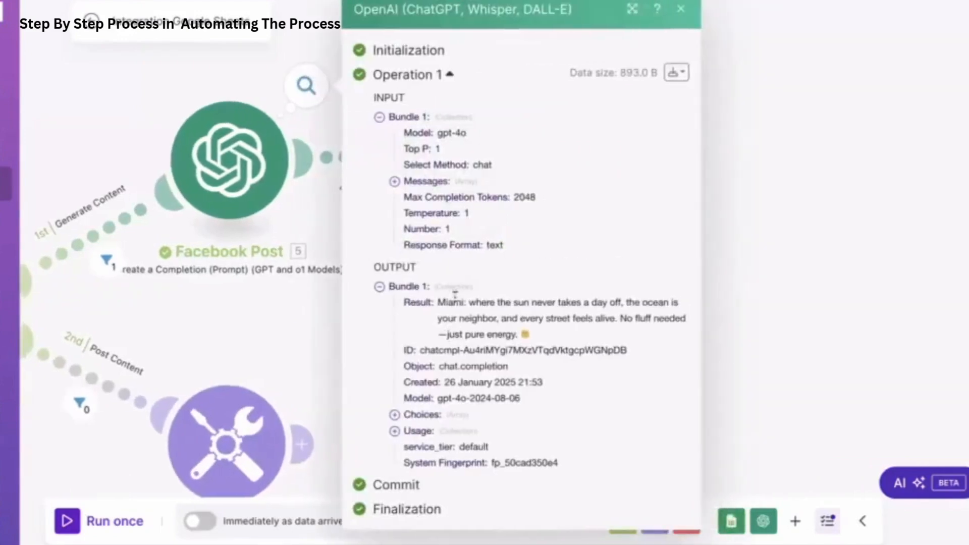
drag(440, 302, 541, 333)
click(769, 222)
Examine the generated text in the LinkedIn Post module's run output.
click(535, 80)
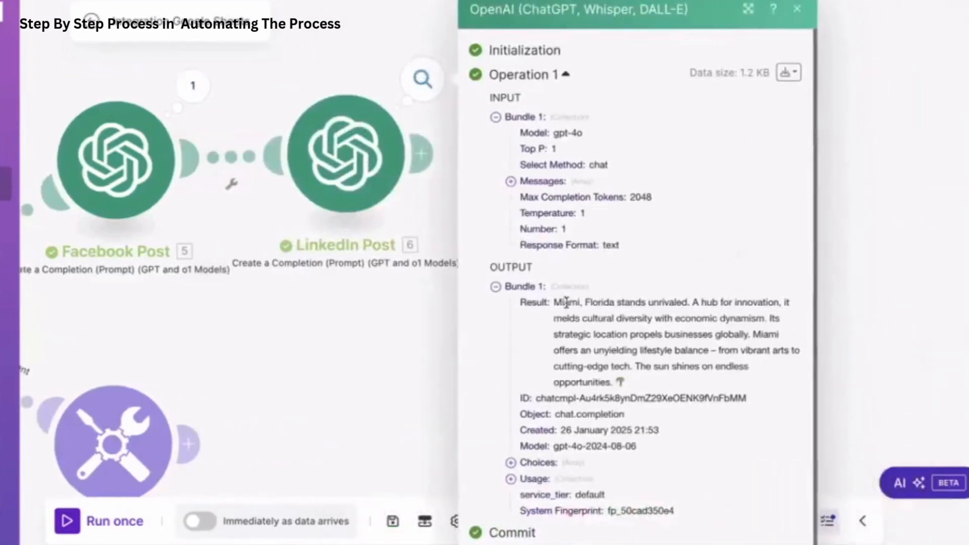
drag(555, 303, 641, 371)
drag(420, 339, 675, 337)
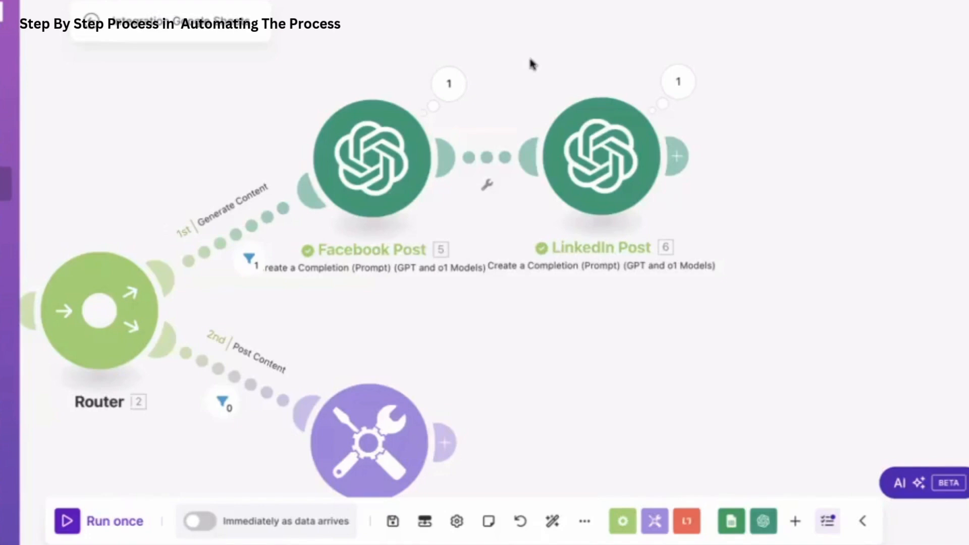
drag(555, 74, 333, 80)
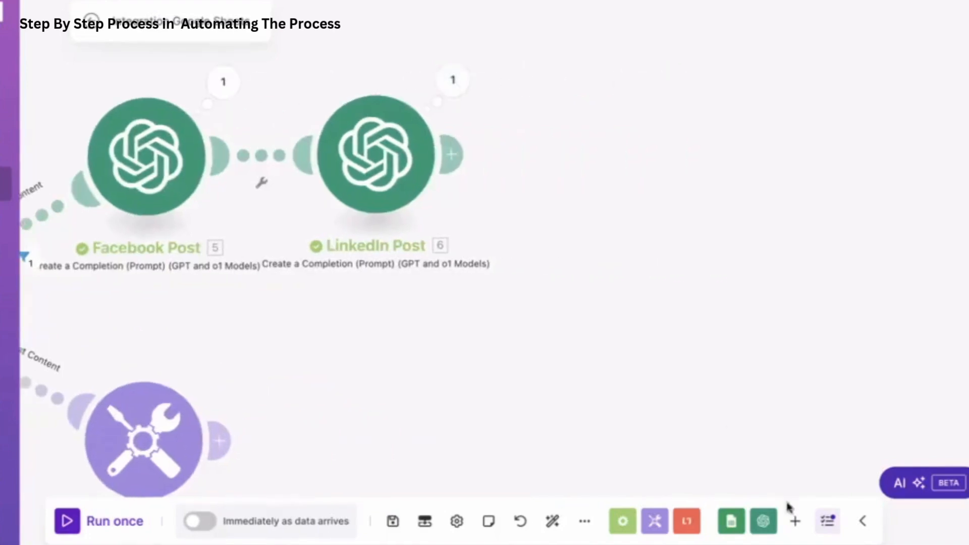
click(760, 525)
click(729, 333)
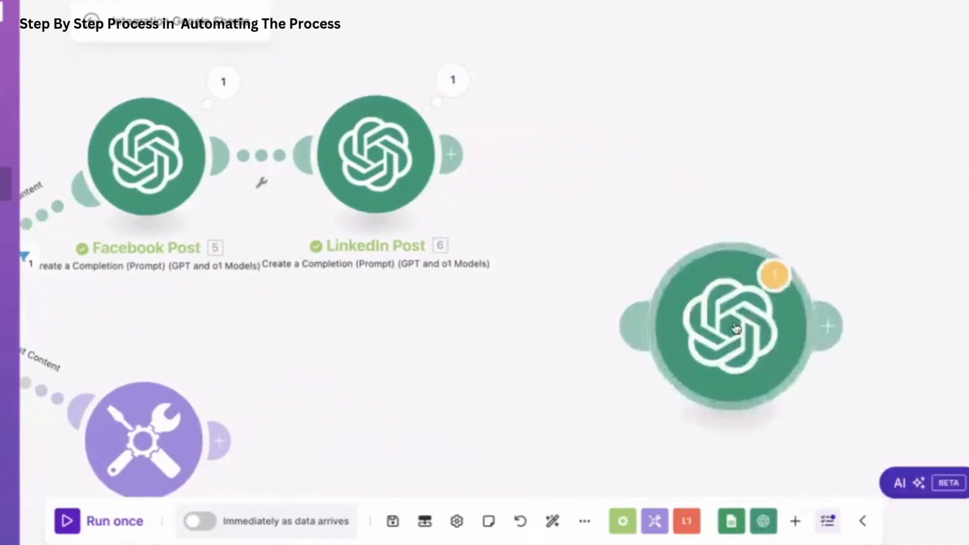
click(593, 146)
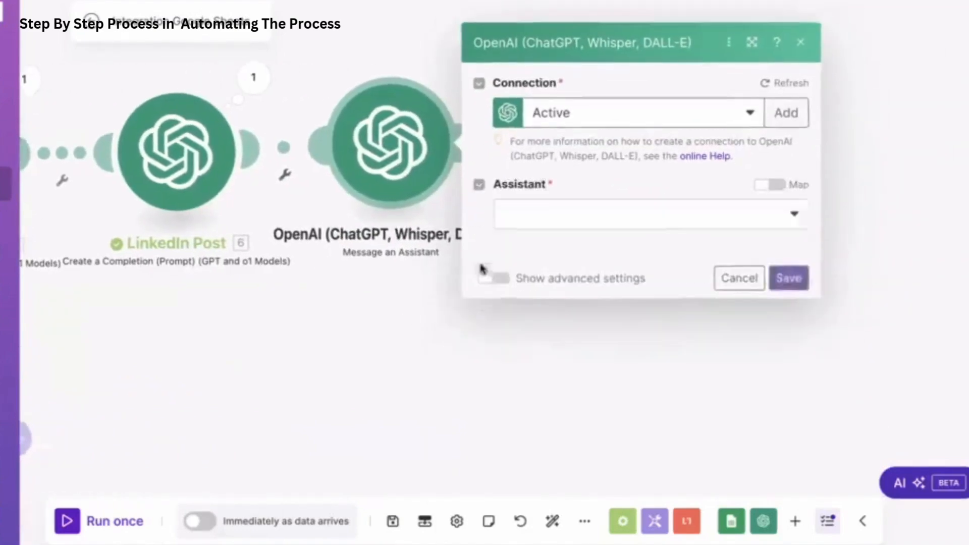
click(554, 185)
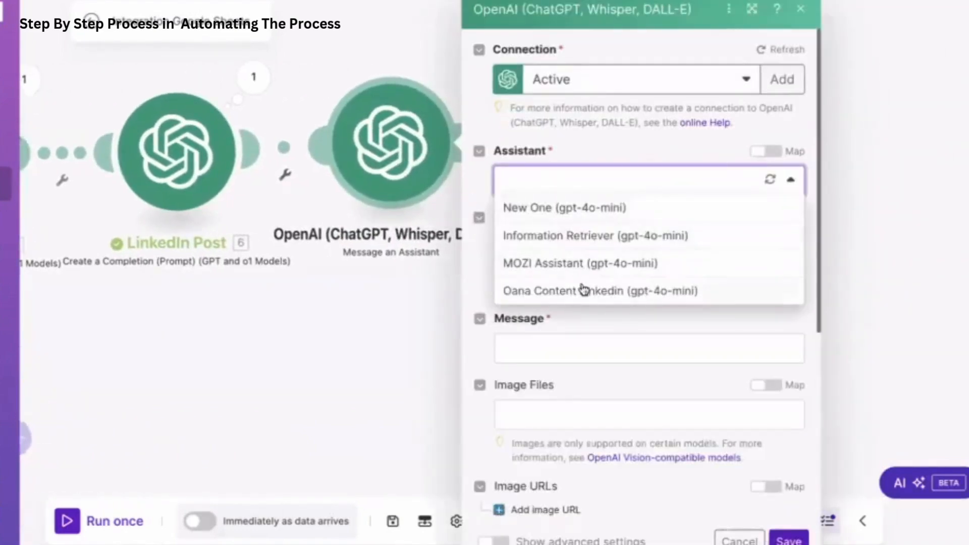
click(400, 324)
click(413, 269)
drag(354, 42, 616, 233)
key(Delete)
drag(418, 306, 588, 305)
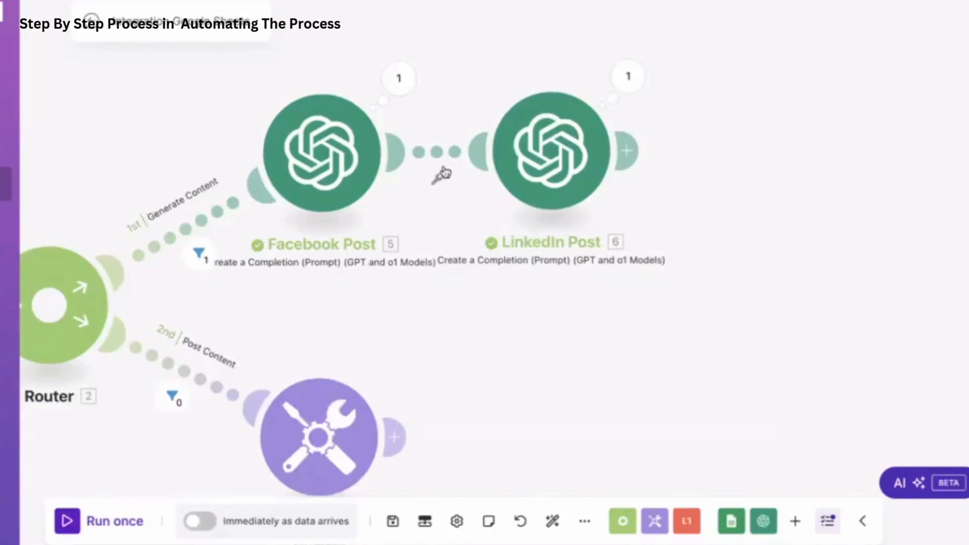
Add an OpenAI Generate an Image module after the LinkedIn Post module.
scroll(442, 173, down, 3)
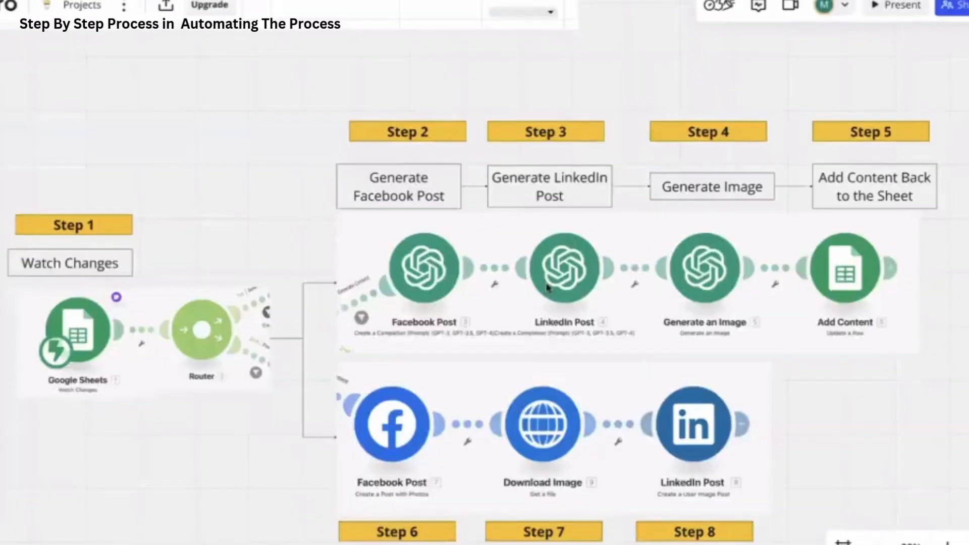
scroll(546, 288, right, 8)
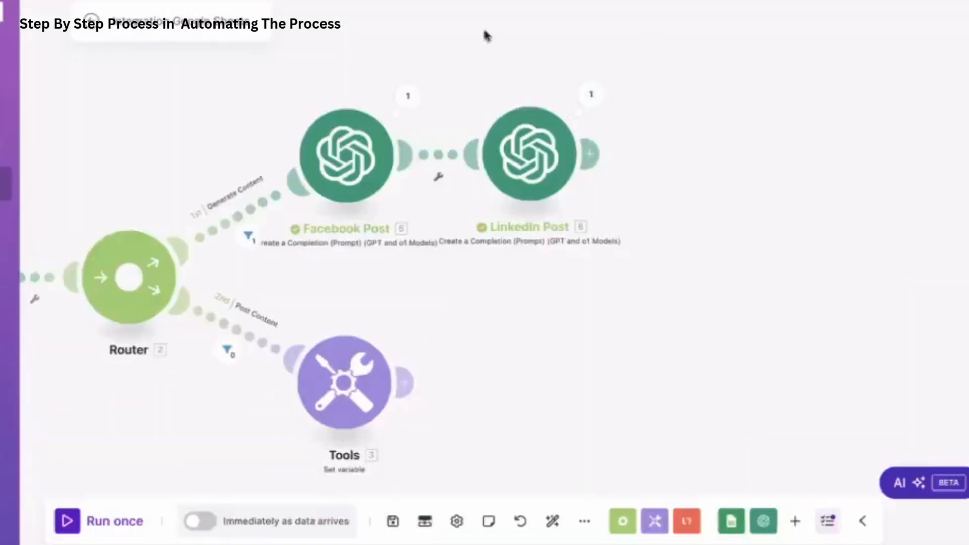
scroll(487, 32, right, 5)
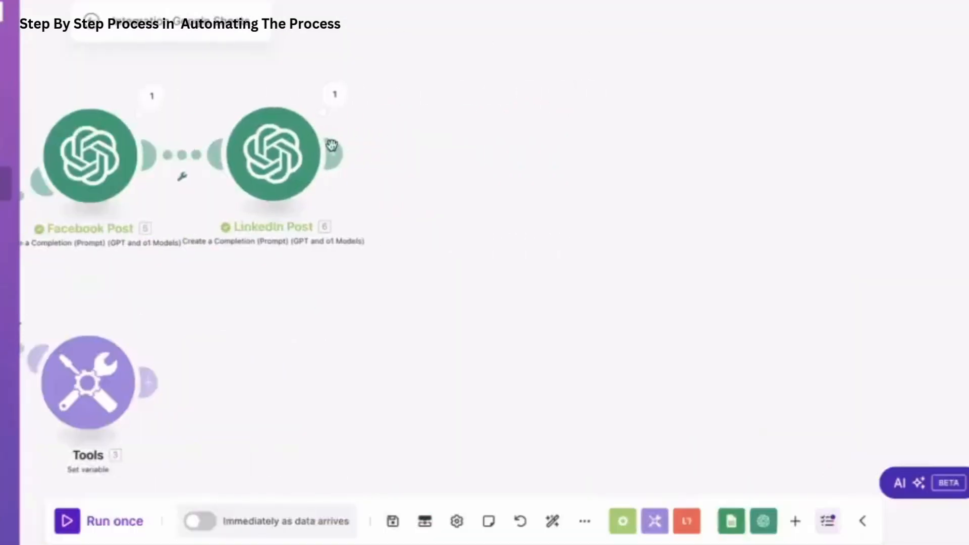
click(330, 154)
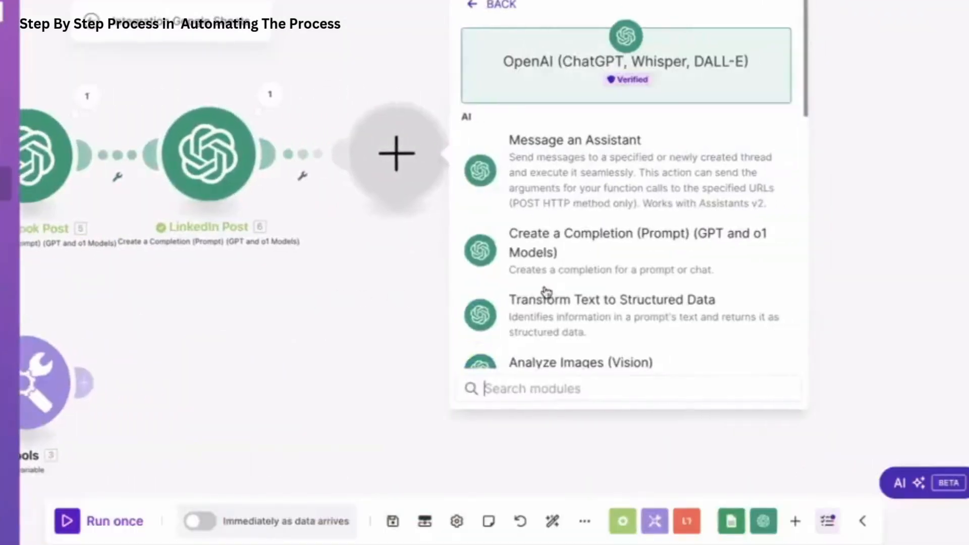
text(gener)
click(580, 147)
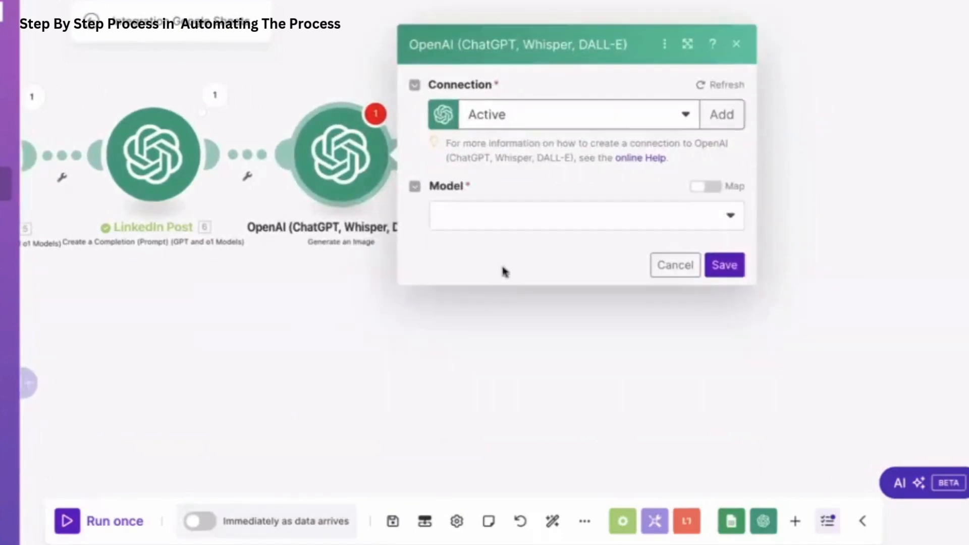
Set the image module's model to Dall-E 3 and enter the prompt "Your task is to generate an image about the following topic:" followed by a blank line.
click(506, 222)
click(495, 243)
click(549, 244)
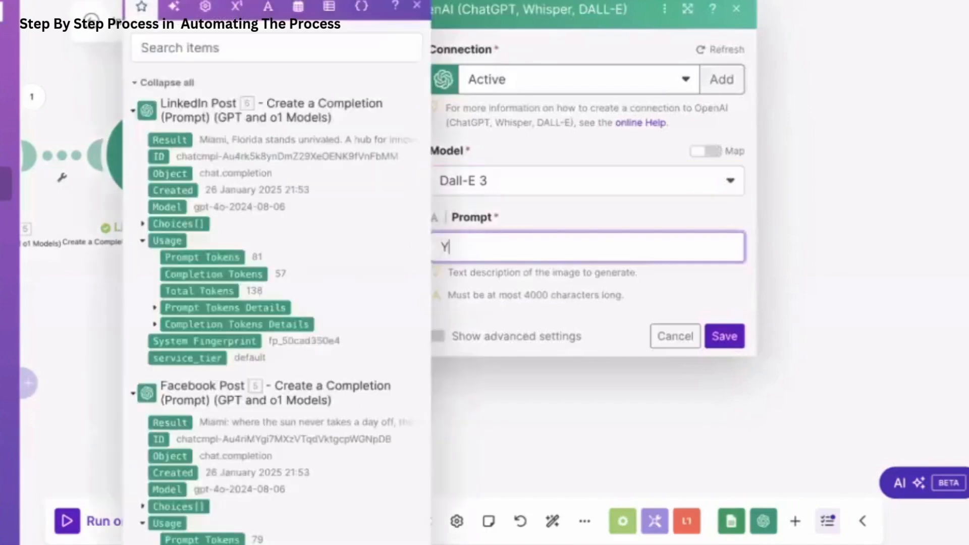
text(Your task is to e)
key(BackSpace)
text(gene)
text(rate an image)
key(BackSpace)
text(image about the fol)
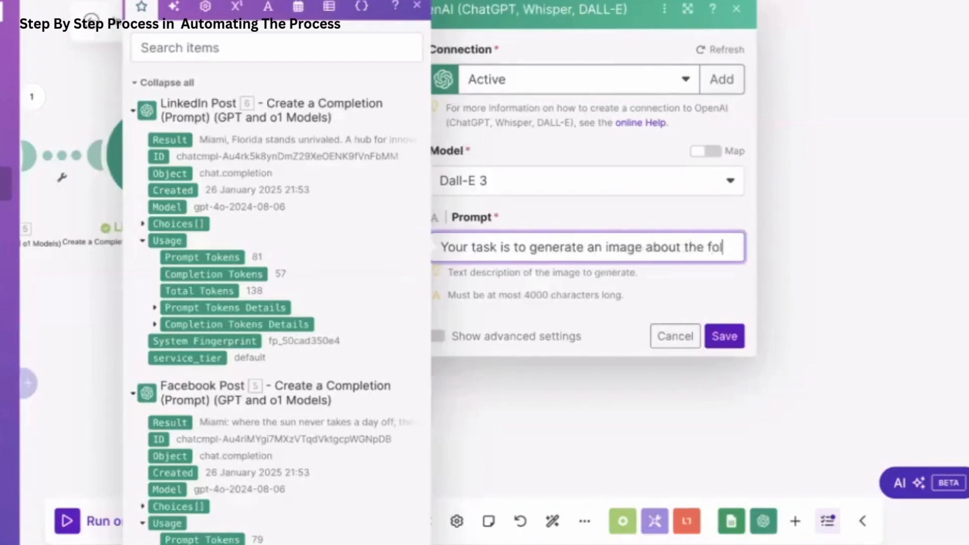
text(lowing topic:)
key(Return)
key(Return)
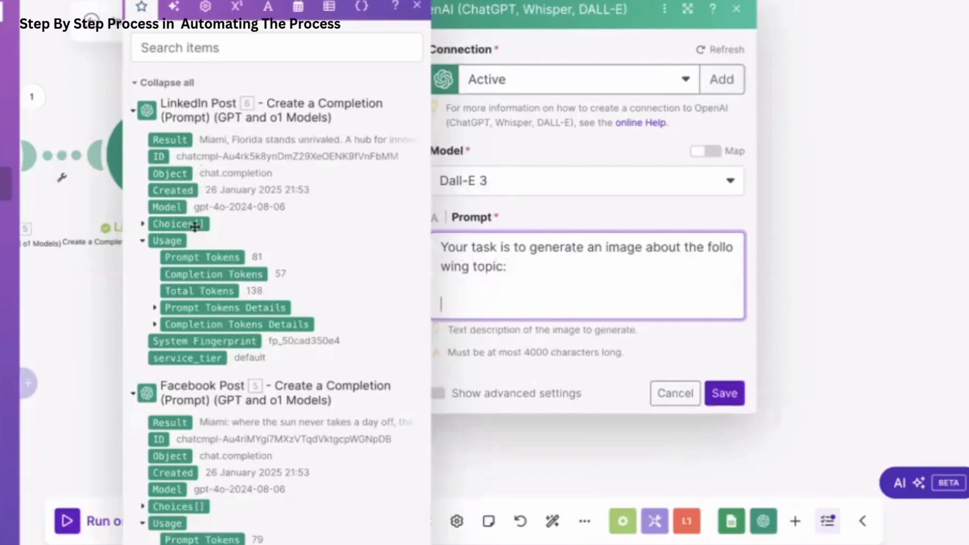
Insert column A of the Google Sheets Row values below the prompt sentence and save the image module.
scroll(200, 170, down, 8)
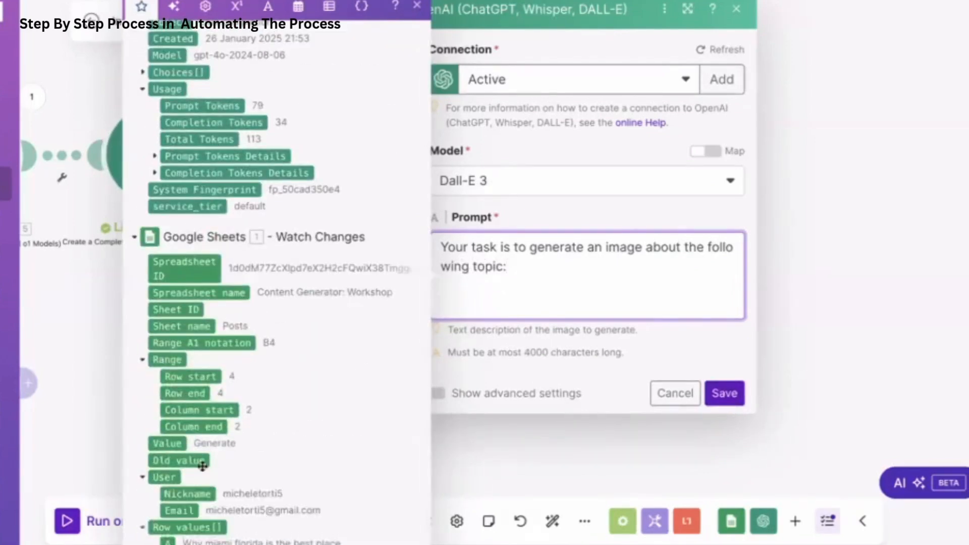
scroll(171, 492, down, 5)
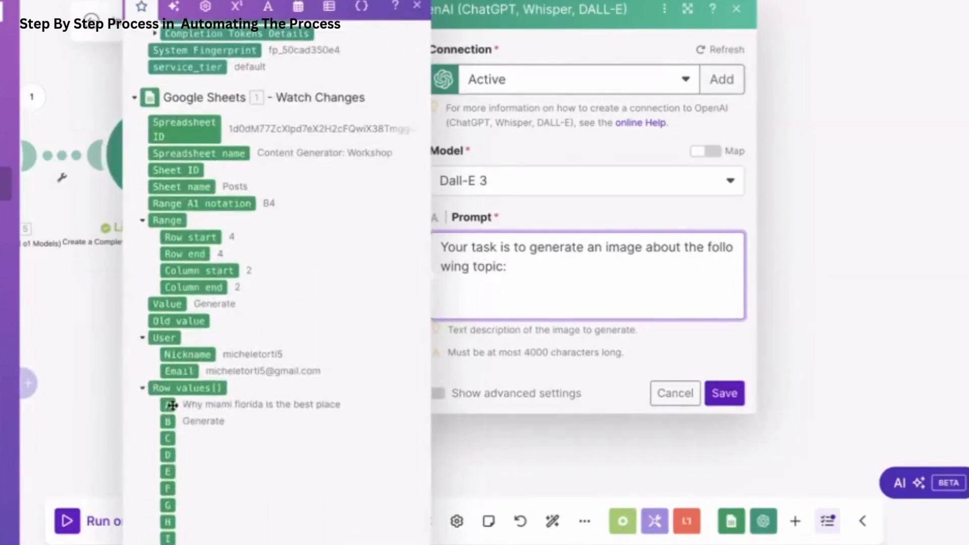
click(166, 406)
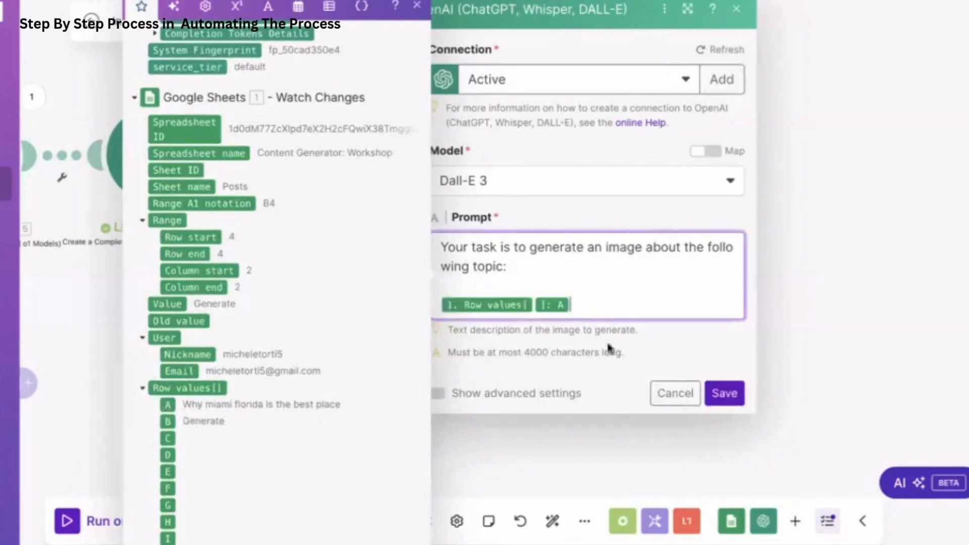
click(679, 347)
click(724, 393)
Enter "Generate" as the start of the new name for the image generation module.
right_click(439, 151)
click(499, 260)
text(Generate)
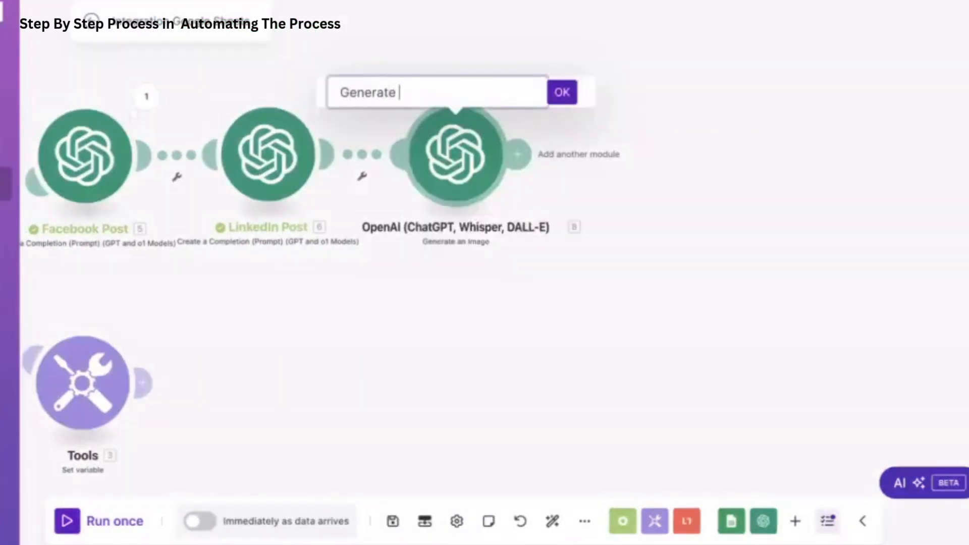